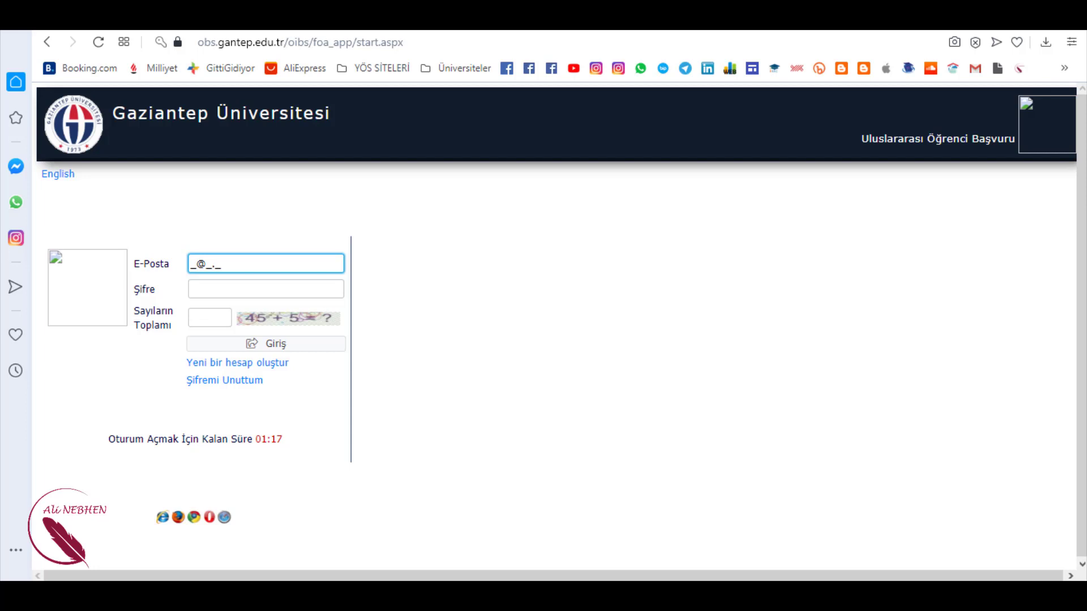
- Open the new account creation form and examine its e-mail, ID/passport number, serial number and sum fields
{"action": "left_click", "coordinate": [252, 371]}
{"action": "left_click", "coordinate": [286, 239]}
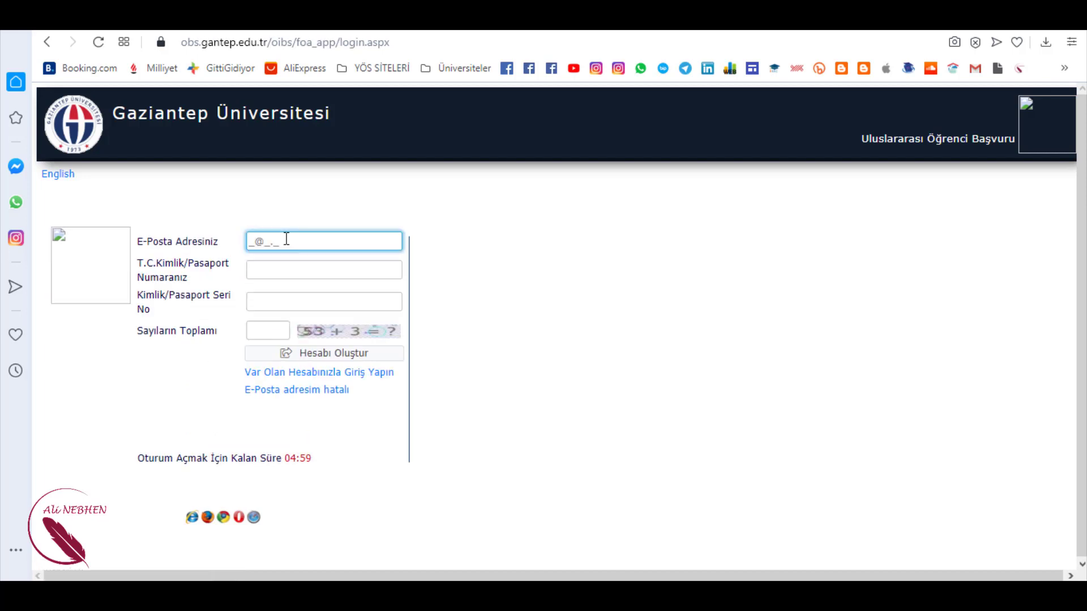
{"action": "left_click", "coordinate": [311, 268]}
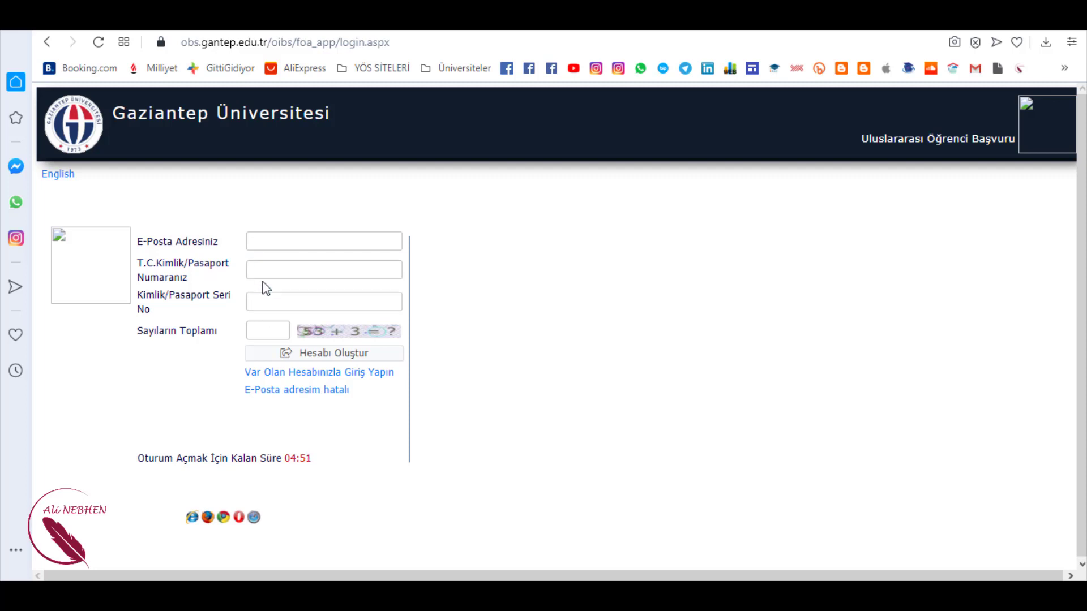
{"action": "left_click", "coordinate": [303, 240]}
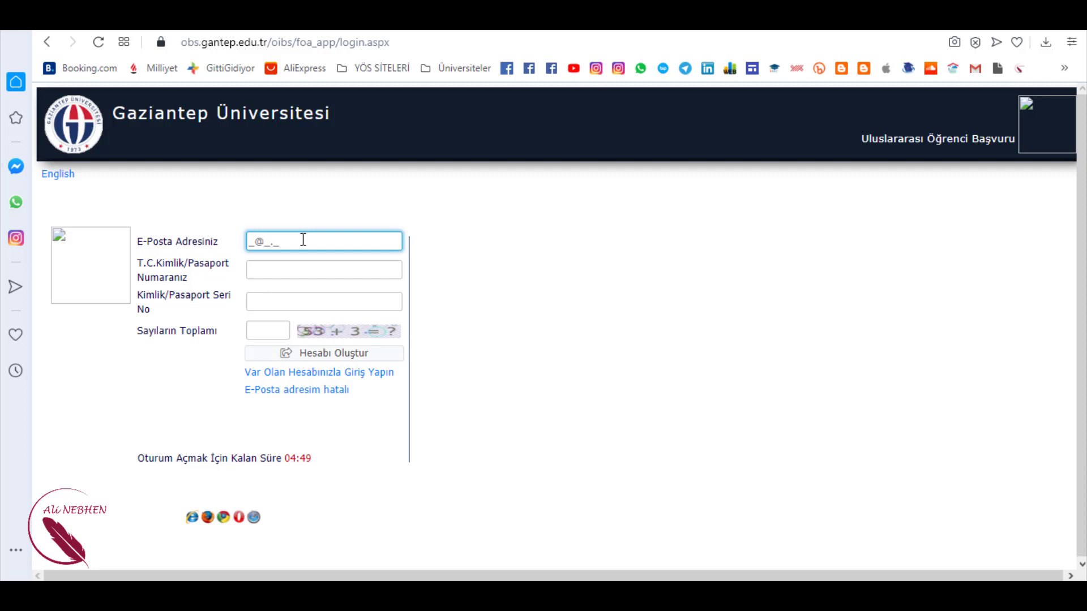
{"action": "left_click", "coordinate": [151, 244]}
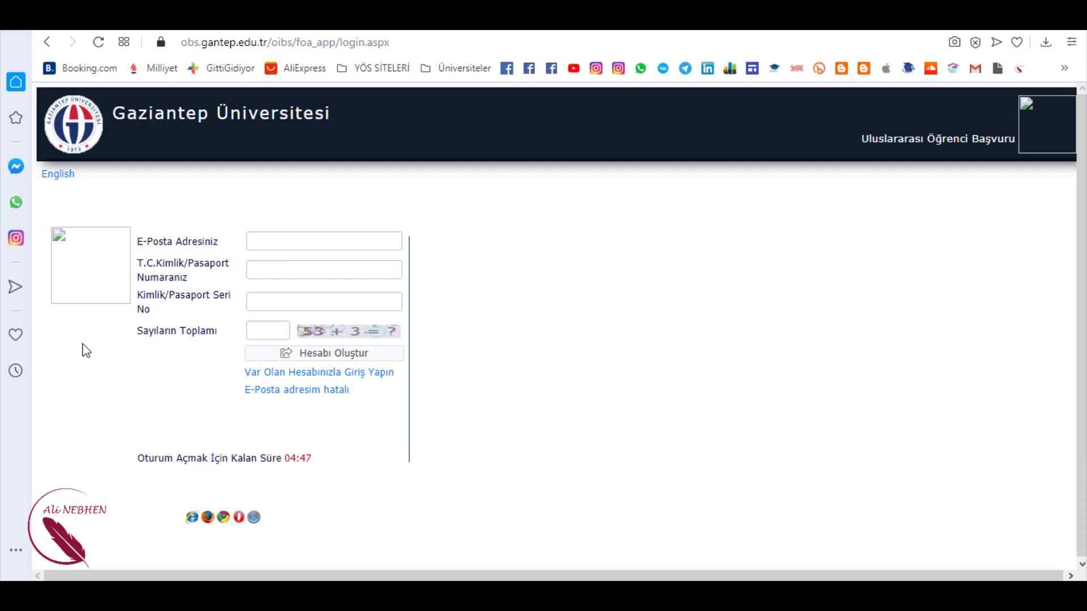
{"action": "left_click", "coordinate": [267, 243]}
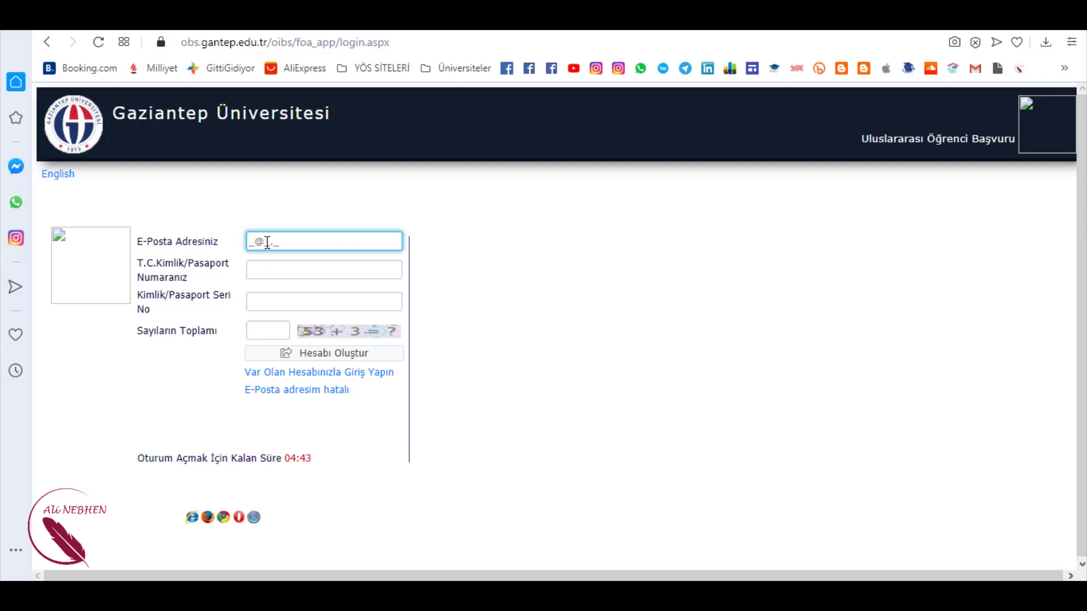
{"action": "left_click", "coordinate": [259, 274]}
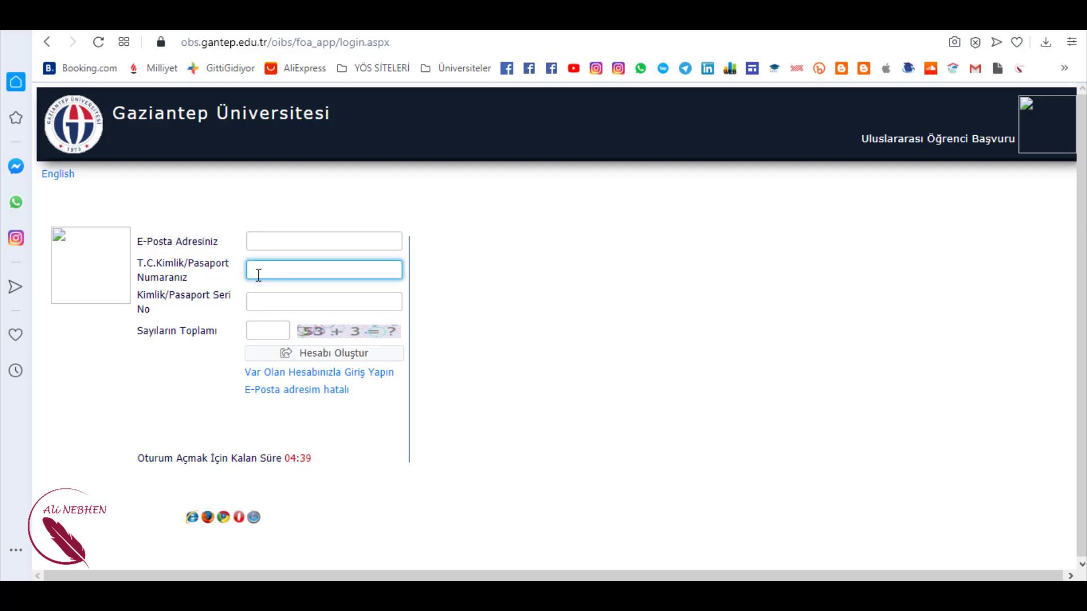
{"action": "left_click", "coordinate": [262, 308]}
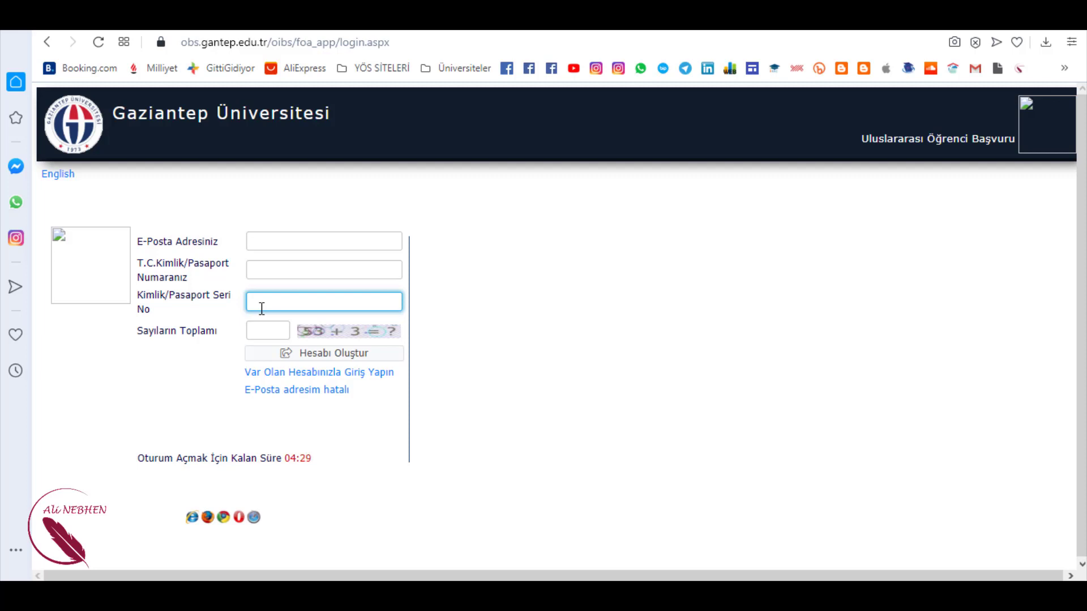
{"action": "left_click", "coordinate": [272, 331]}
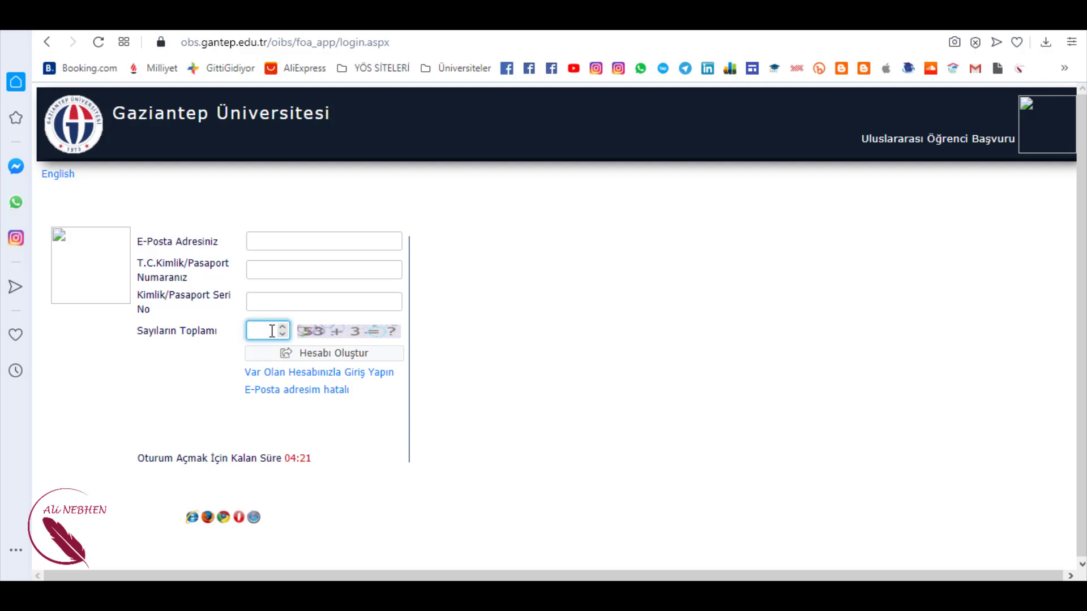
{"action": "left_click", "coordinate": [281, 367]}
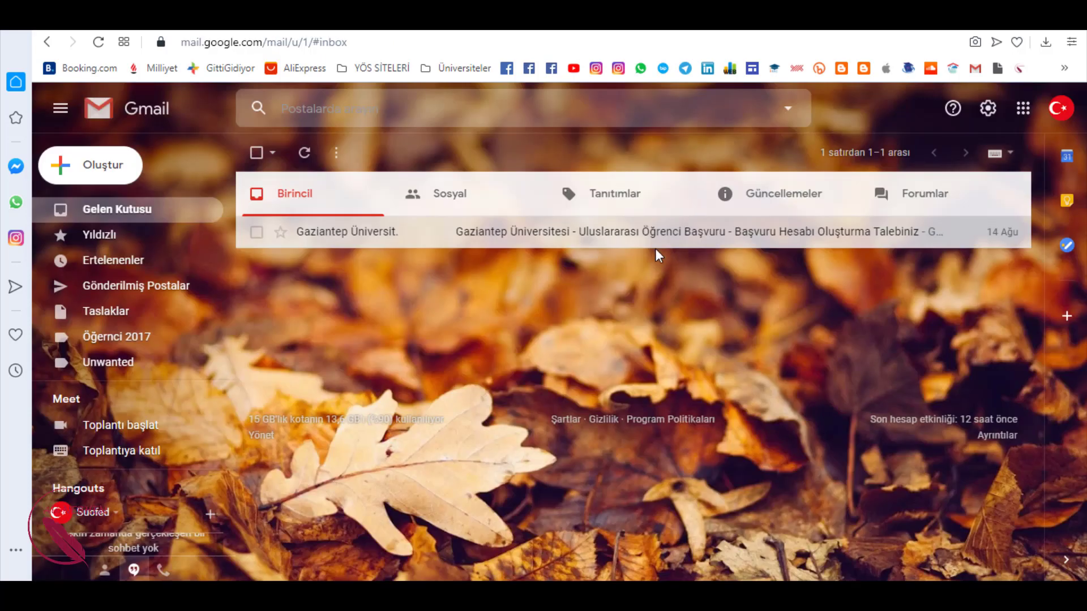
- Open the Gaziantep Üniversitesi account creation message in the Gmail inbox and copy the username e-mail address from it
{"action": "left_click", "coordinate": [672, 241]}
{"action": "scroll", "coordinate": [396, 447], "scroll_direction": "down", "scroll_amount": 3}
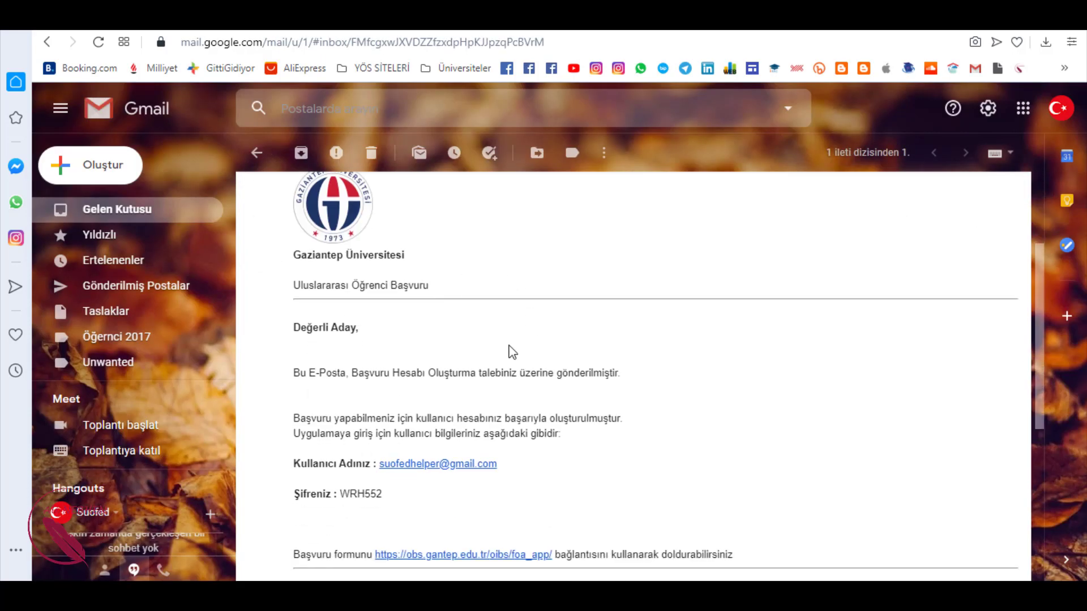
{"action": "scroll", "coordinate": [419, 315], "scroll_direction": "down", "scroll_amount": 3}
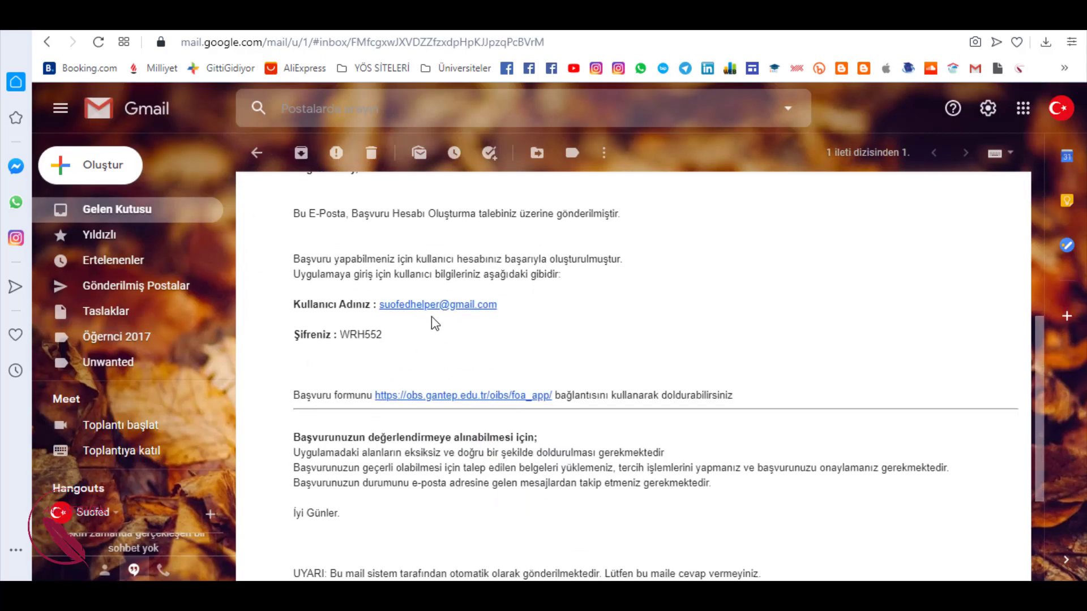
{"action": "right_click", "coordinate": [426, 307]}
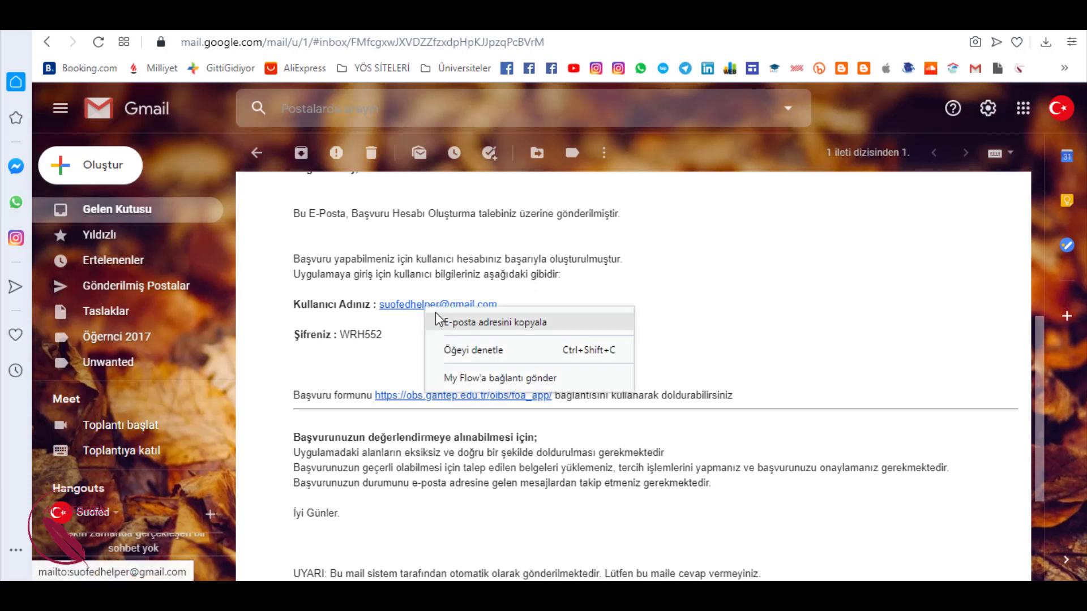
{"action": "left_click", "coordinate": [439, 321]}
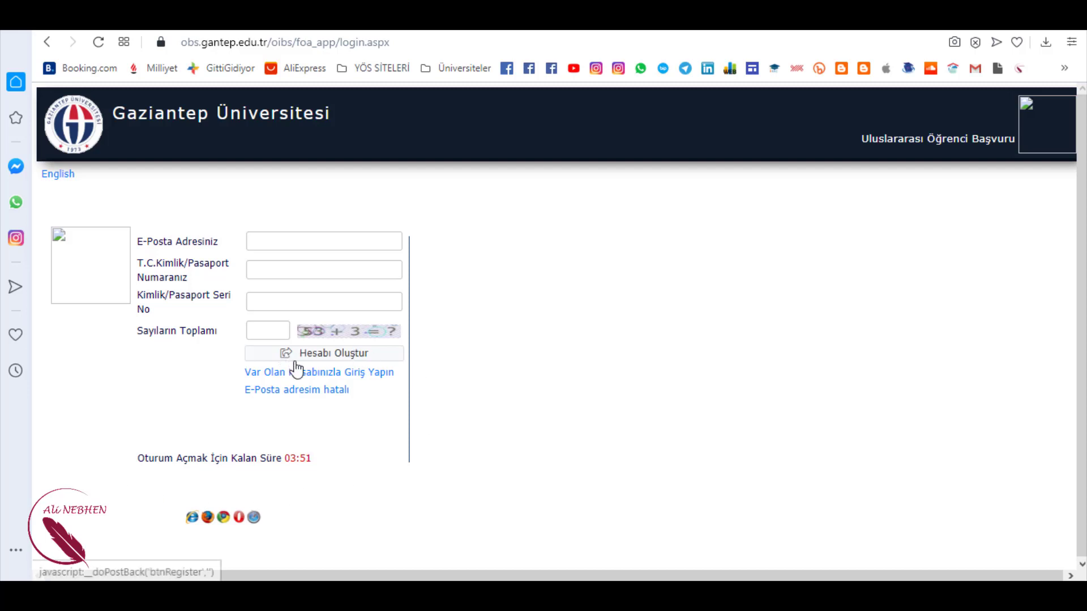
- Switch back to the Gaziantep Üniversitesi portal and log in to the existing account with its e-mail and password, answering the sum with 45
{"action": "left_click", "coordinate": [365, 374]}
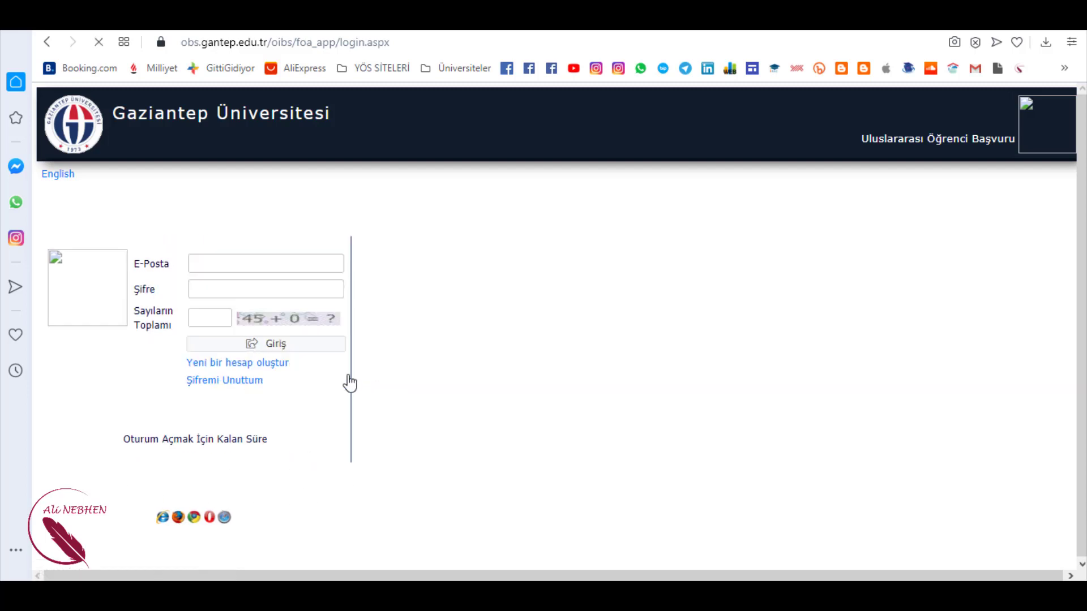
{"action": "left_click", "coordinate": [284, 287]}
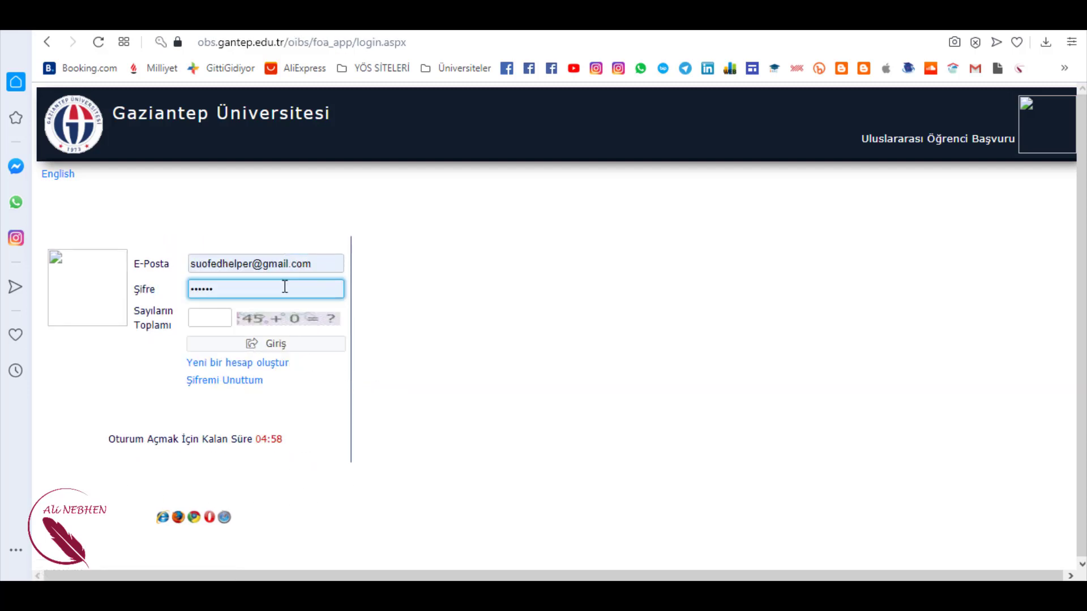
{"action": "left_click", "coordinate": [208, 313]}
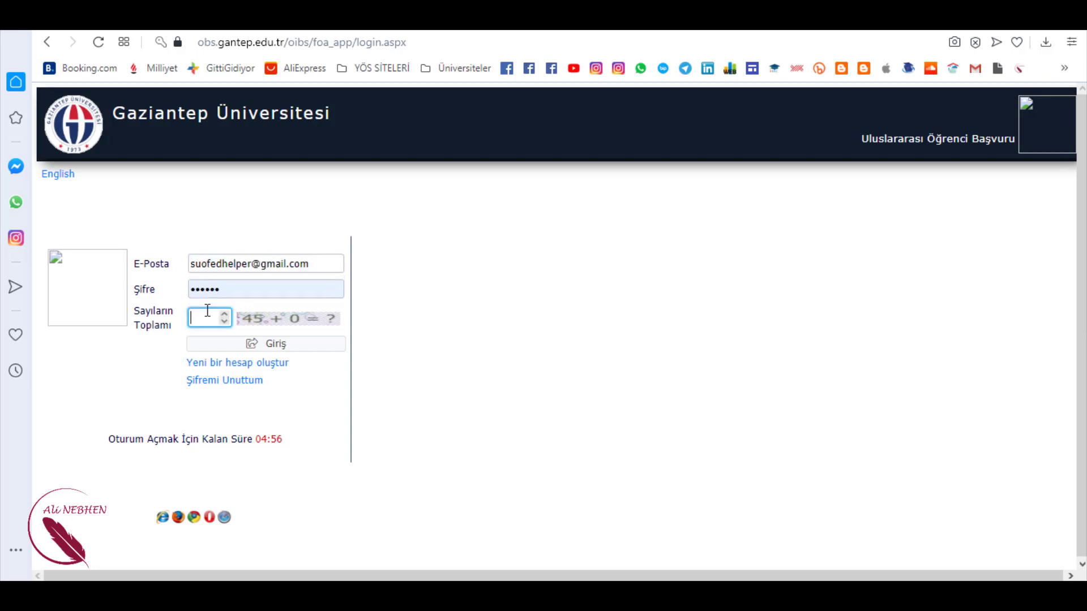
{"action": "type", "text": "45"}
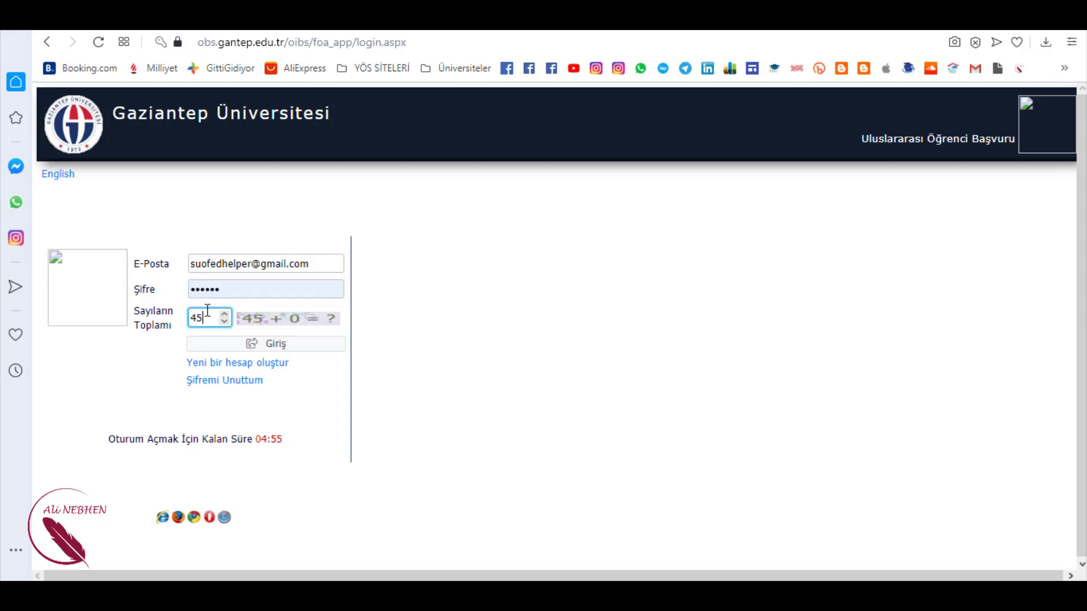
{"action": "left_click", "coordinate": [301, 348]}
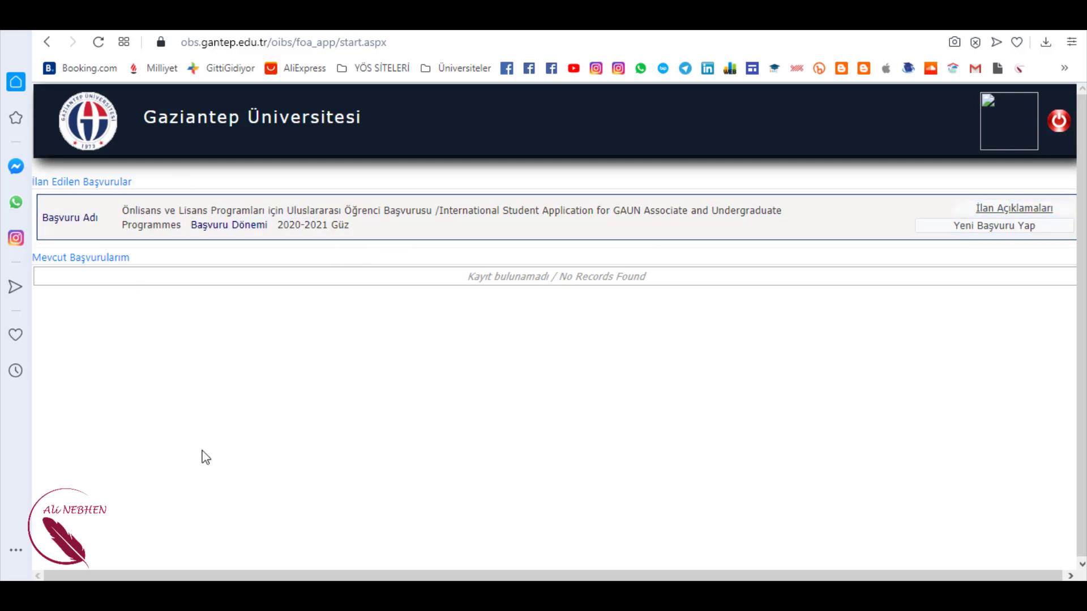
- Start a new application for the associate and undergraduate programmes and search the program list for TIP
{"action": "left_click", "coordinate": [993, 227]}
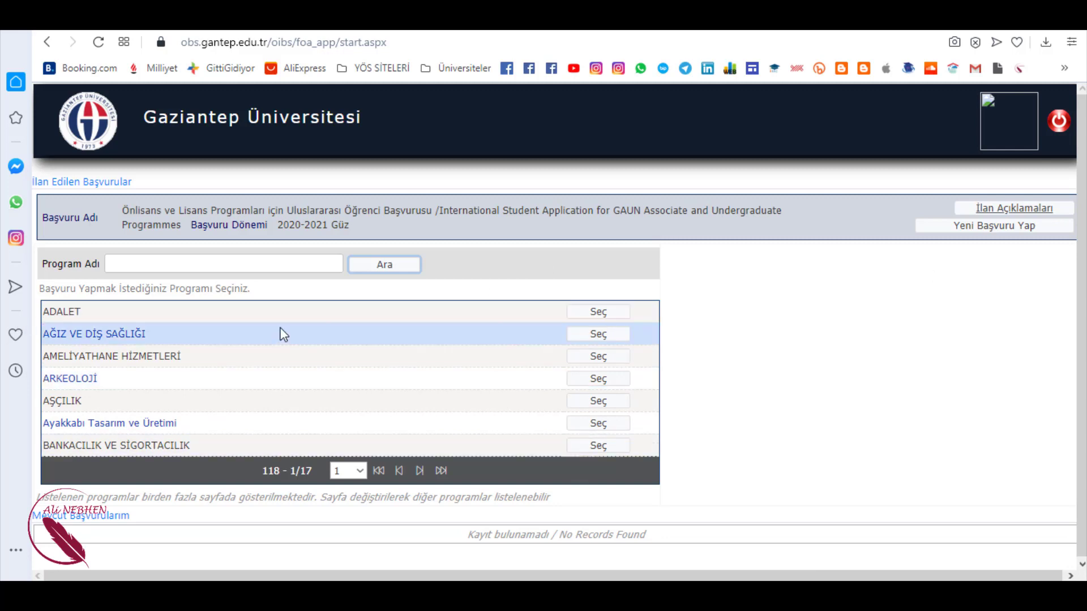
{"action": "left_click", "coordinate": [282, 264]}
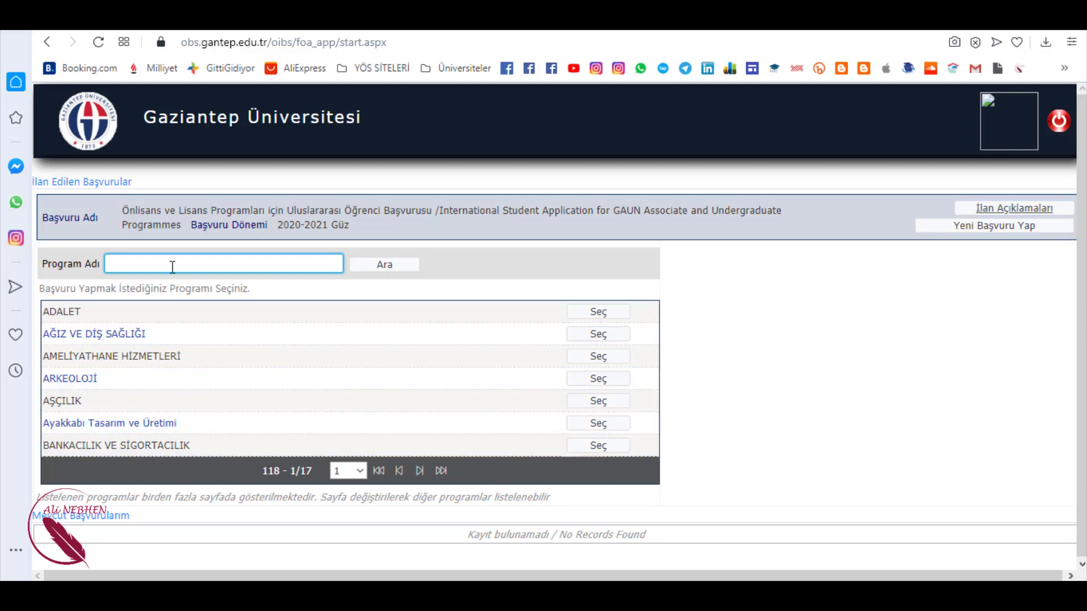
{"action": "type", "text": "TIP"}
{"action": "left_click", "coordinate": [384, 266]}
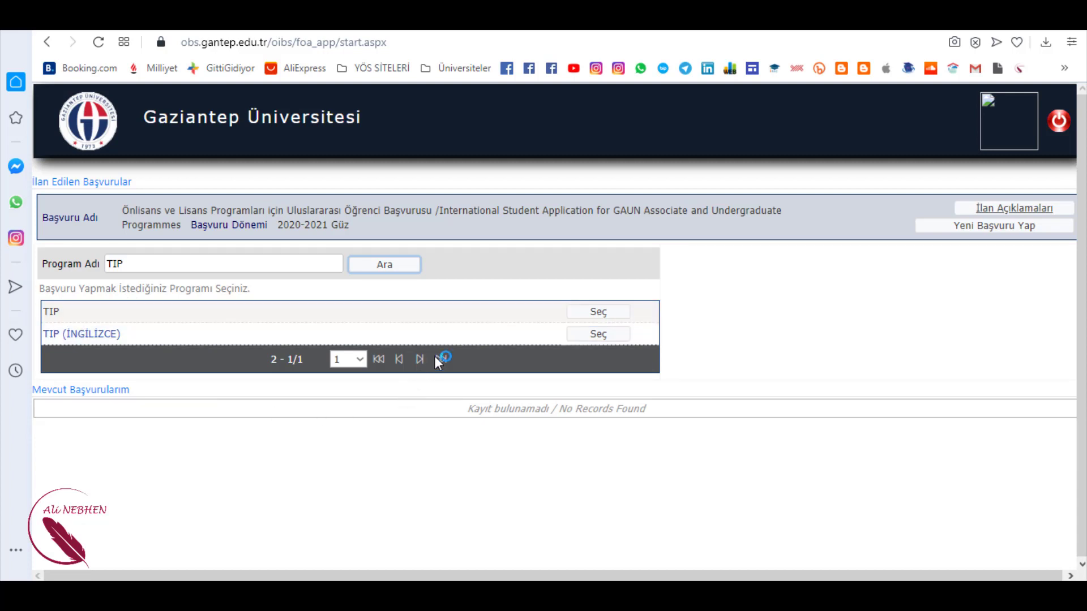
{"action": "left_click", "coordinate": [355, 359]}
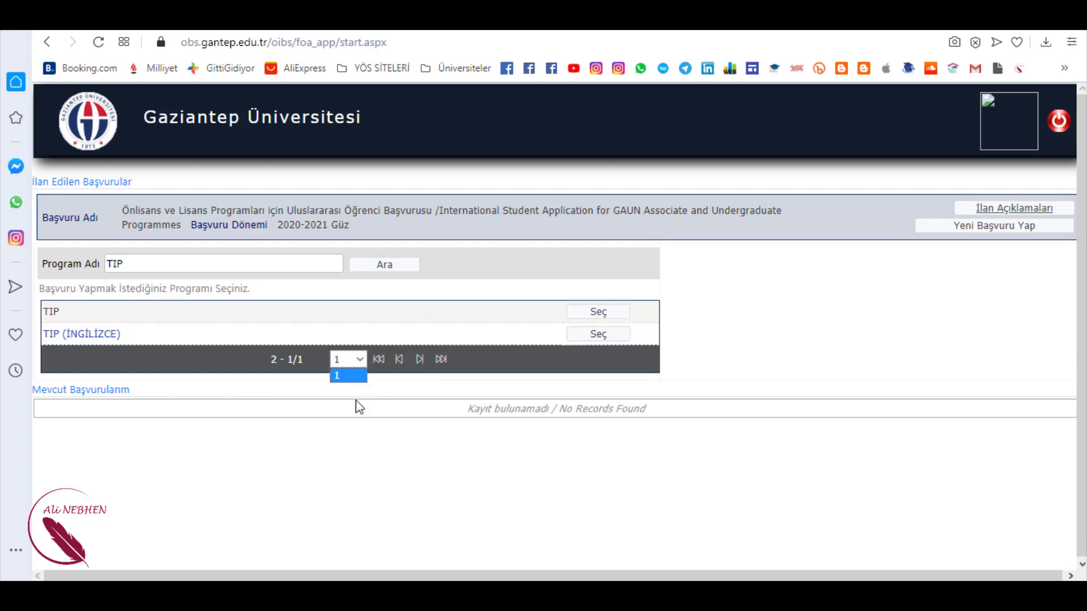
- Clear the program name filter and list all programs again
{"action": "left_click_drag", "start_coordinate": [126, 264], "coordinate": [107, 264]}
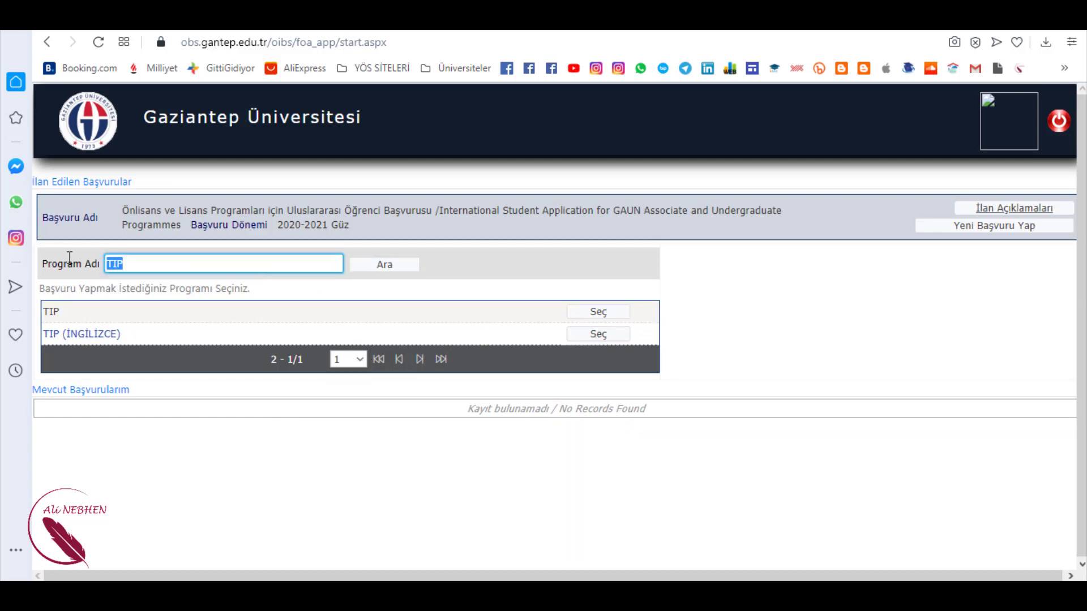
{"action": "key", "text": "BackSpace"}
{"action": "left_click", "coordinate": [373, 266]}
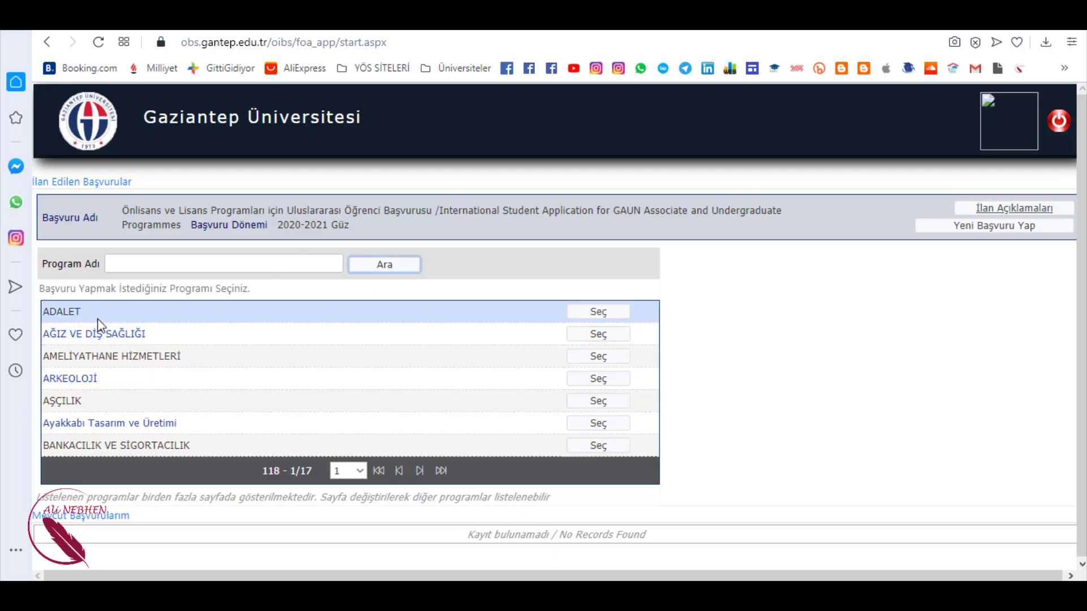
- Select the ADALET program and add a new application for it
{"action": "left_click", "coordinate": [601, 314]}
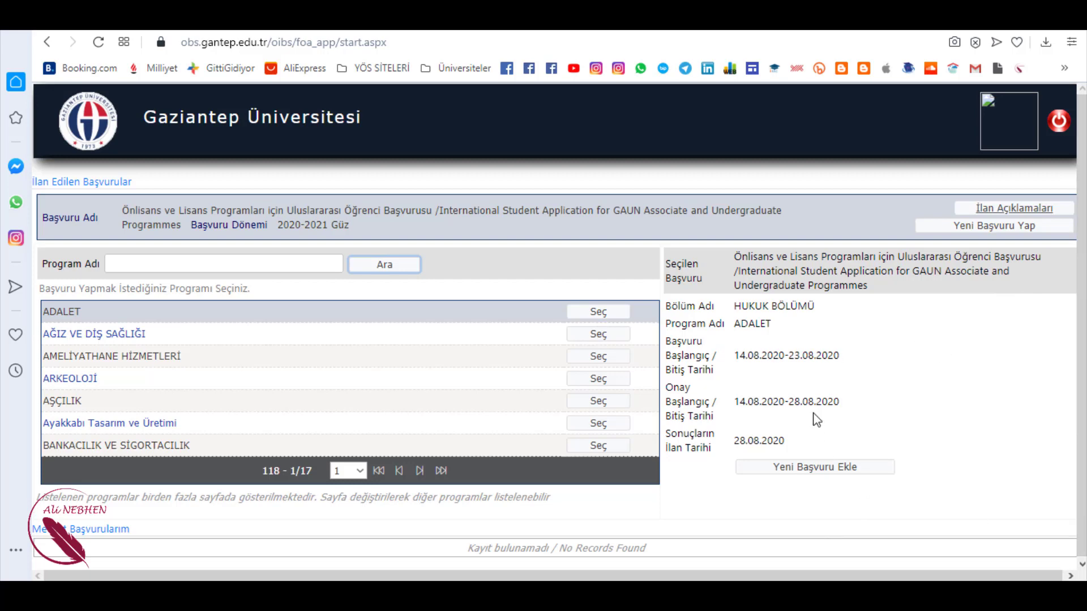
{"action": "scroll", "coordinate": [883, 374], "scroll_direction": "down", "scroll_amount": 1}
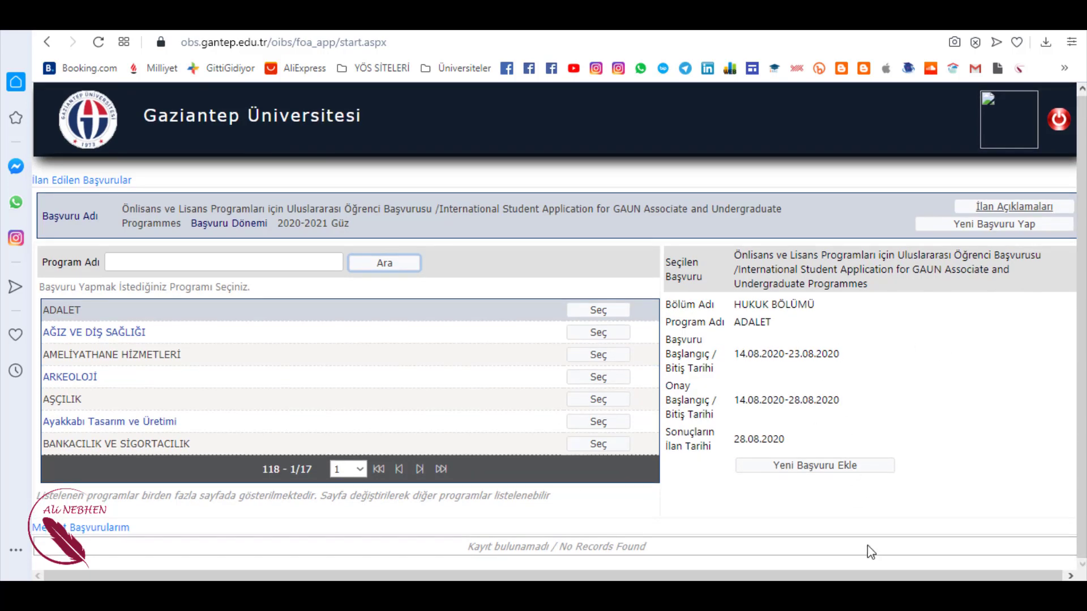
{"action": "left_click", "coordinate": [826, 472]}
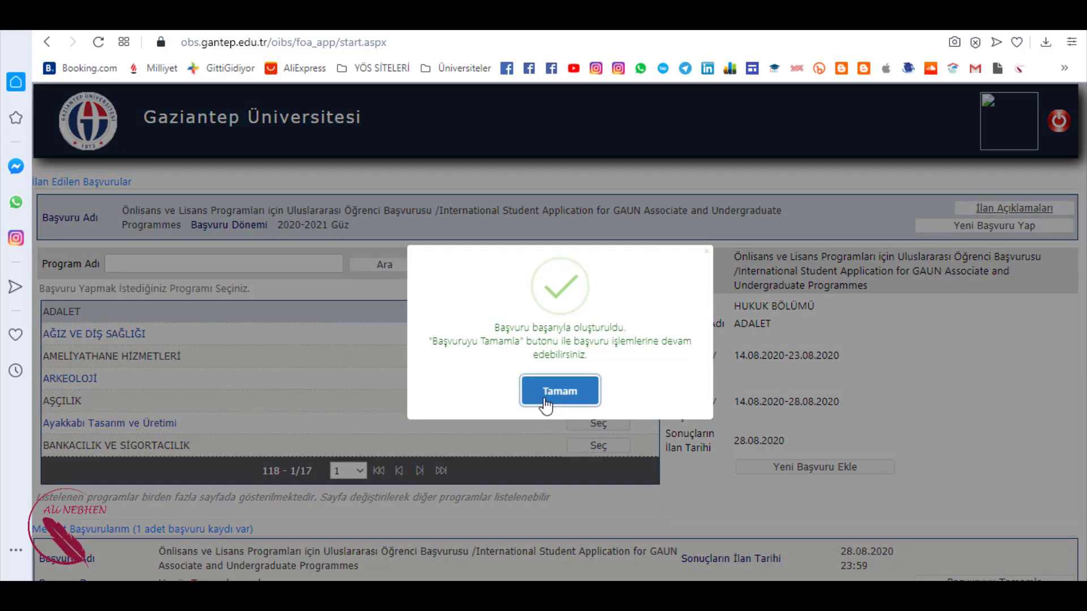
{"action": "left_click", "coordinate": [560, 391]}
- Open the ADALET application for completion and go to its Kimlik Bilgileri section
{"action": "scroll", "coordinate": [993, 515], "scroll_direction": "down", "scroll_amount": 2}
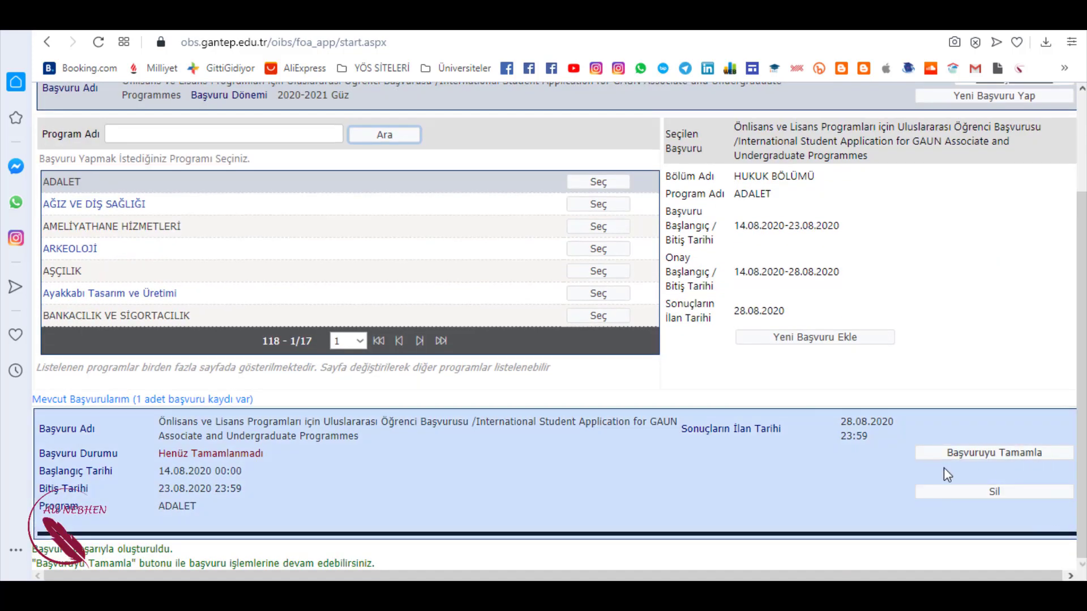
{"action": "left_click", "coordinate": [1011, 464]}
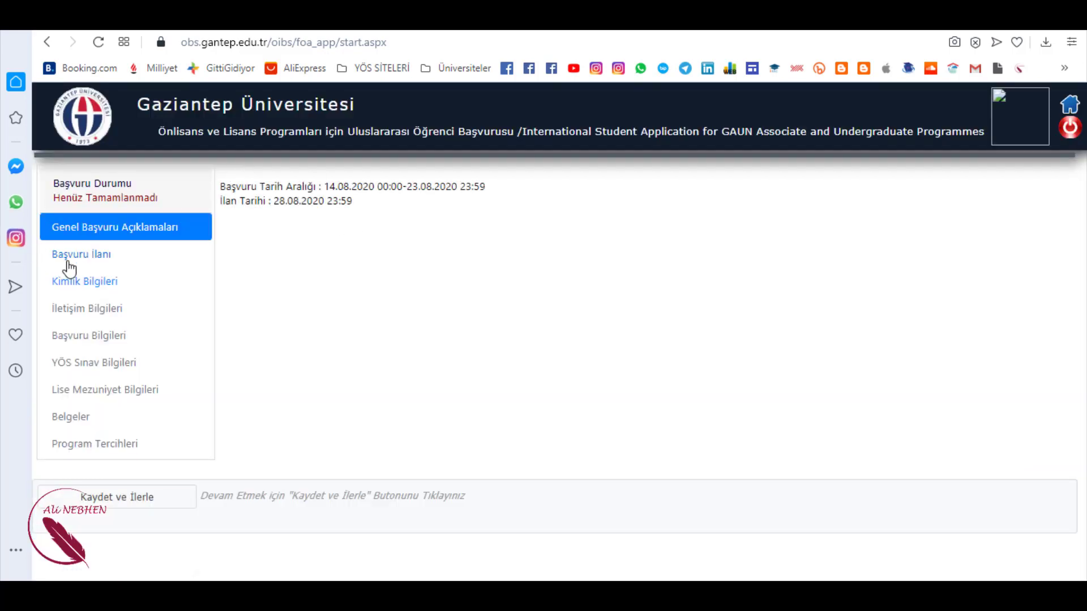
{"action": "left_click", "coordinate": [114, 253]}
{"action": "left_click", "coordinate": [93, 285]}
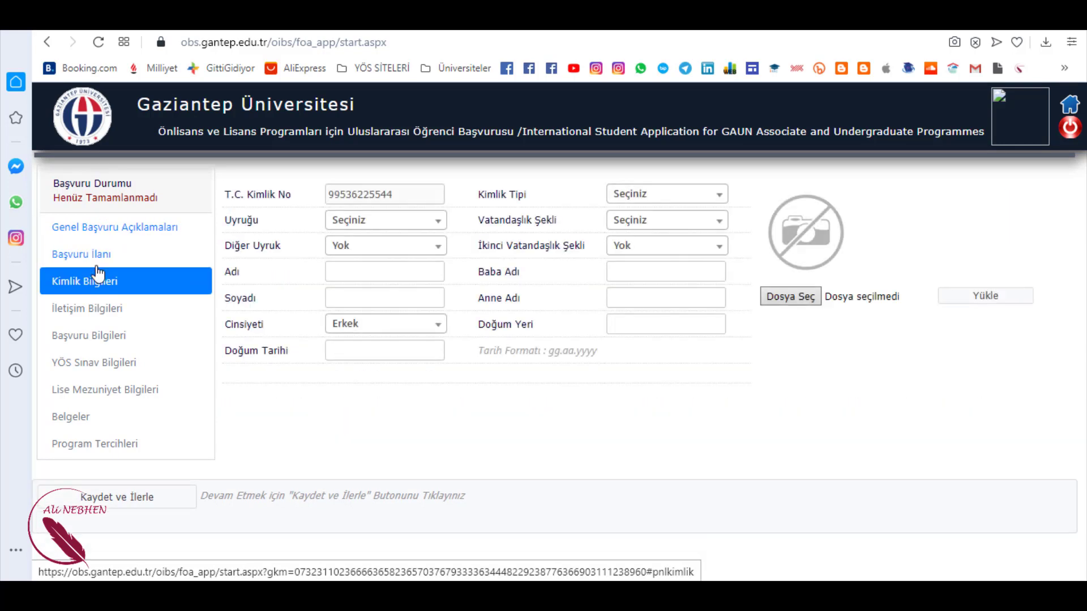
- Set the nationality to SURİYE and the identity type to T.C. YABANCI KİMLİK
{"action": "left_click", "coordinate": [345, 227]}
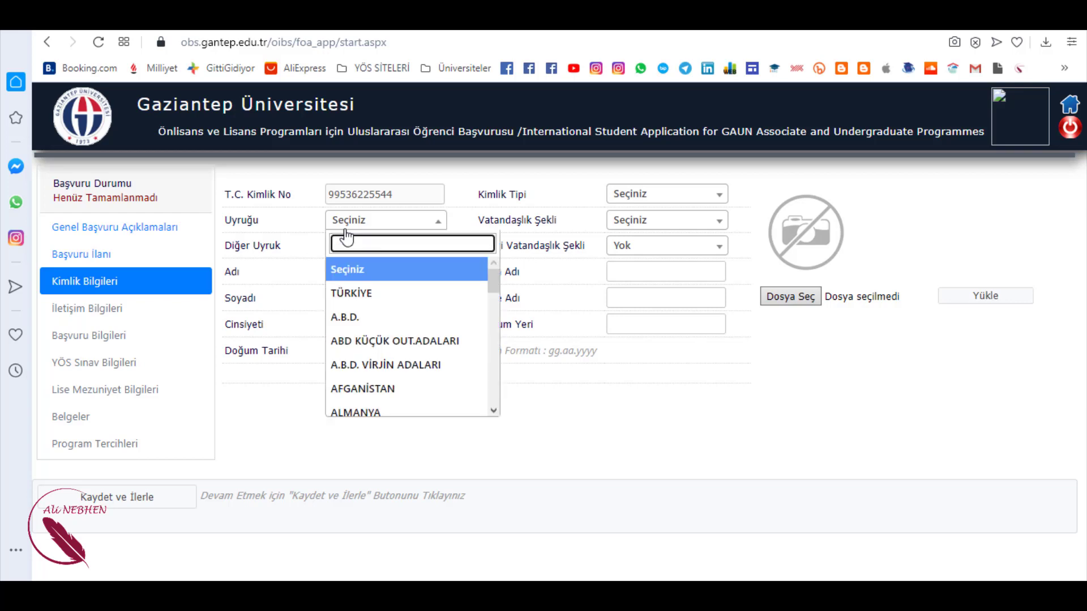
{"action": "type", "text": "su"}
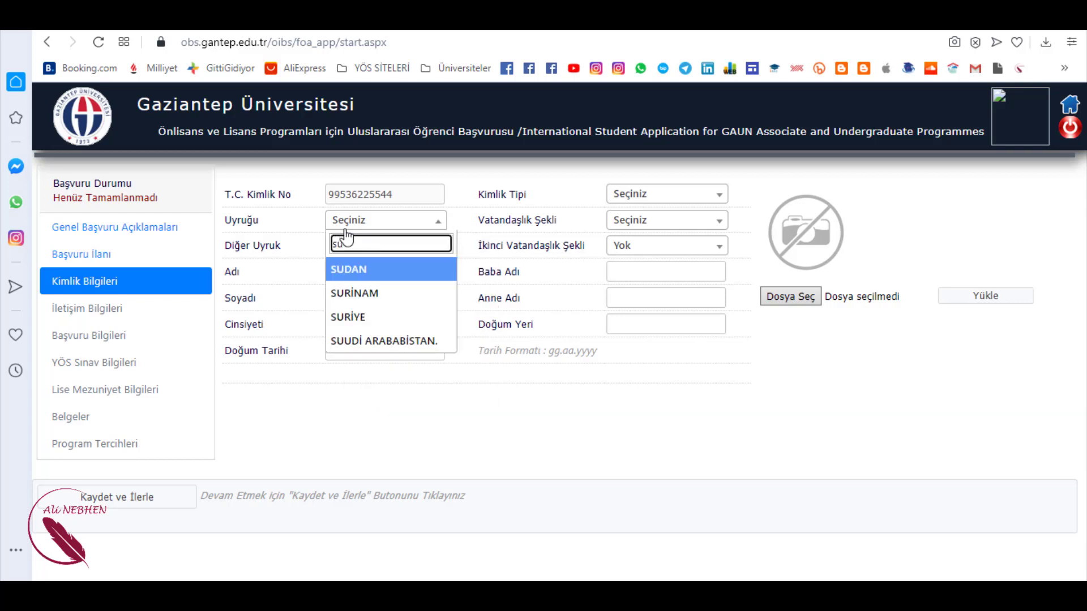
{"action": "key", "text": "Down"}
{"action": "key", "text": "Down"}
{"action": "key", "text": "Return"}
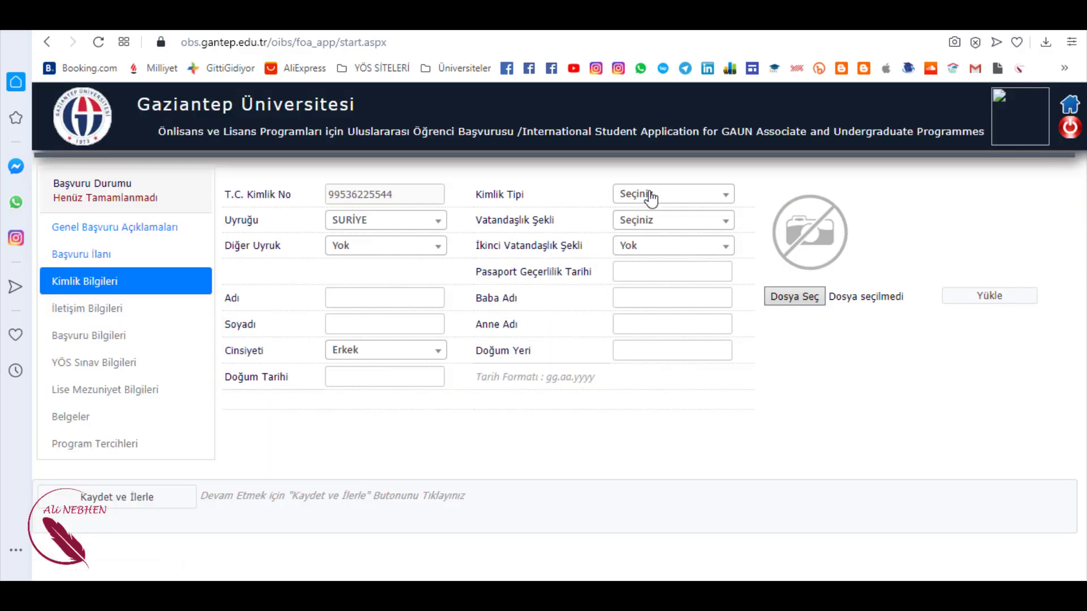
{"action": "left_click", "coordinate": [647, 195]}
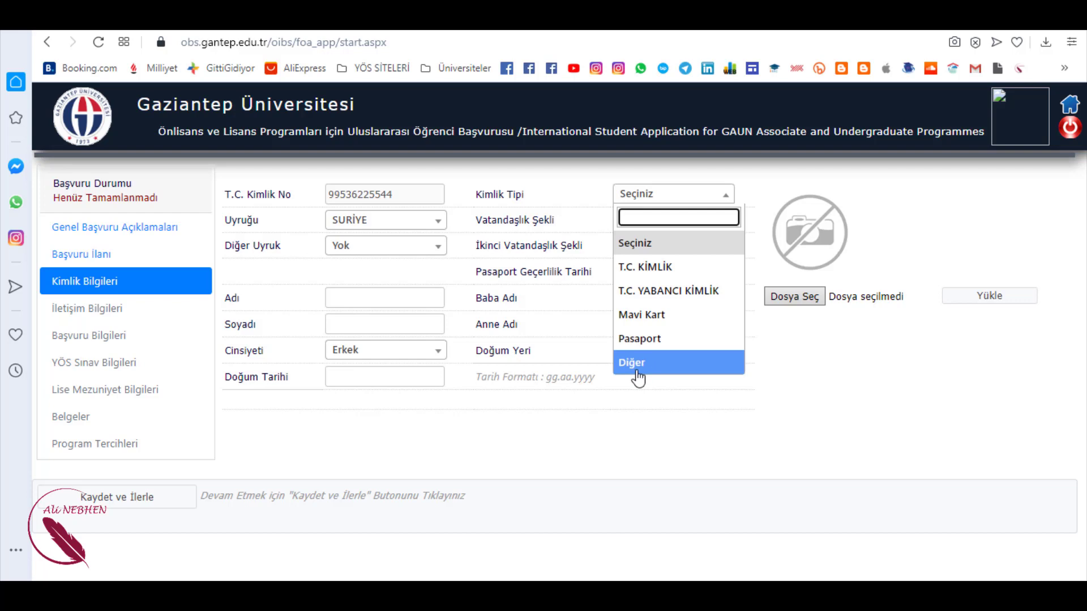
{"action": "left_click", "coordinate": [687, 297]}
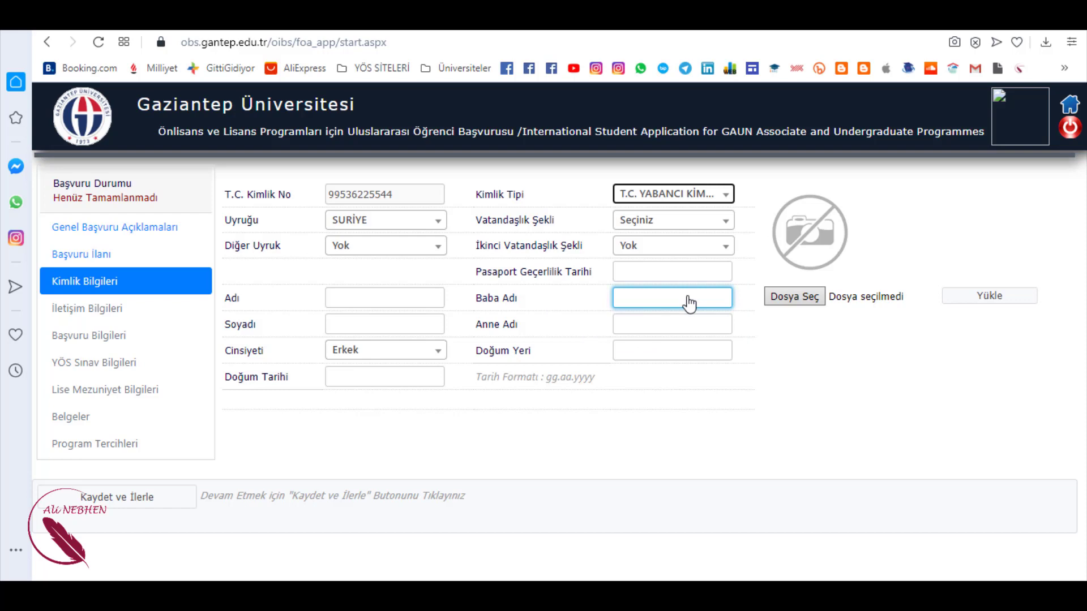
- Set the other nationality to TÜRKİYE, the citizenship type to Doğumla and the second citizenship type to Başvuru İle
{"action": "left_click", "coordinate": [356, 248]}
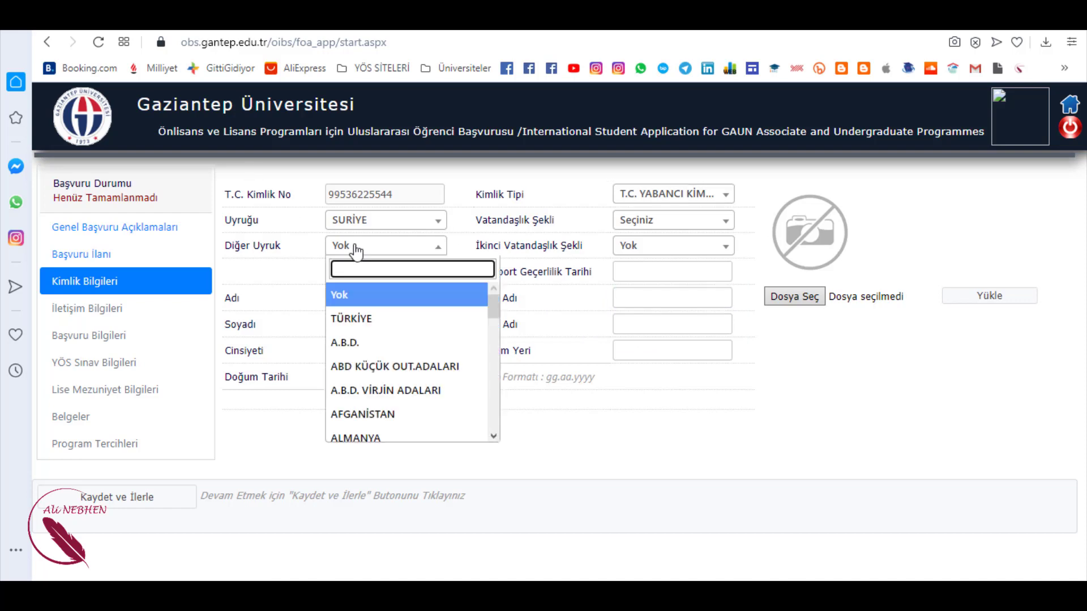
{"action": "key", "text": "Down"}
{"action": "key", "text": "Return"}
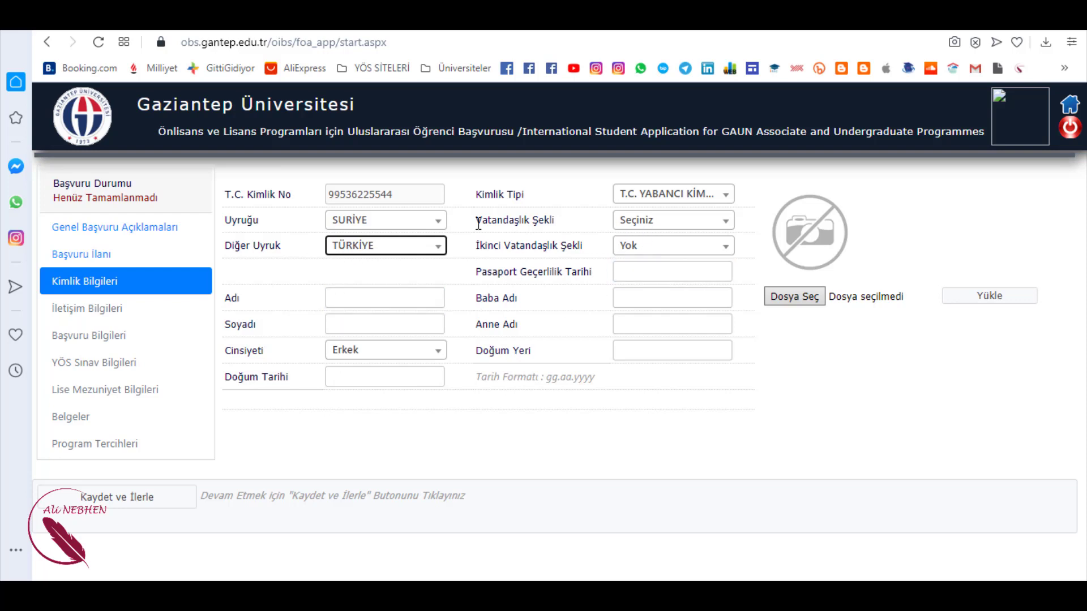
{"action": "left_click", "coordinate": [669, 223]}
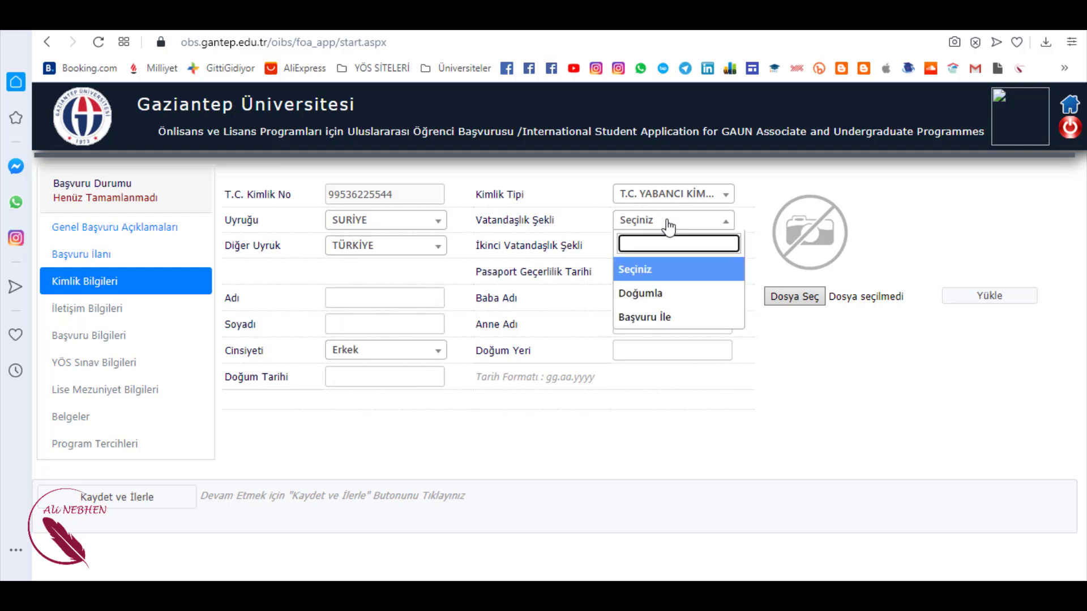
{"action": "left_click", "coordinate": [661, 295]}
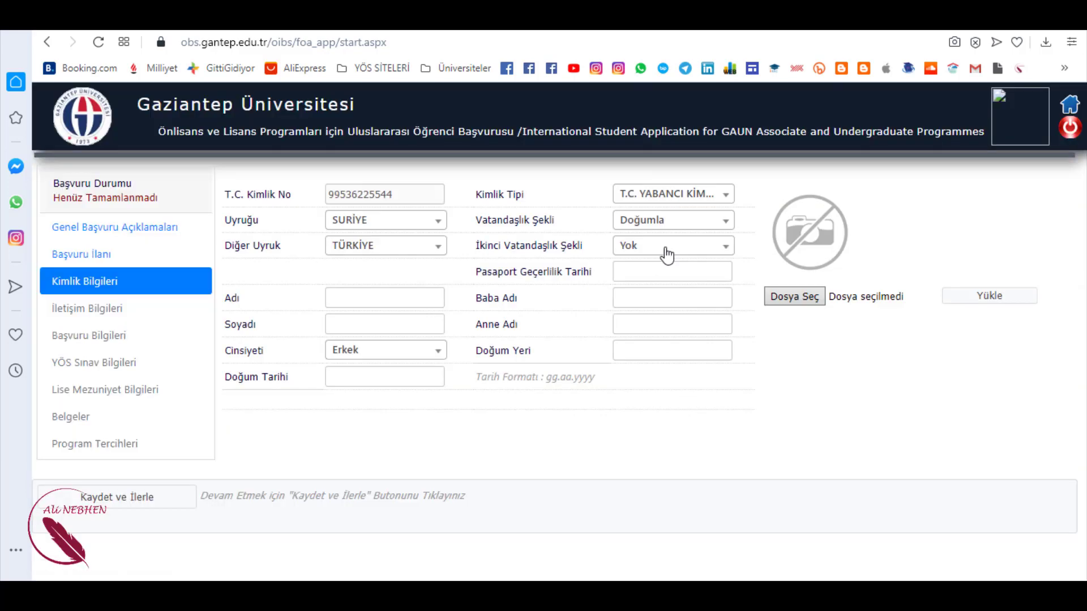
{"action": "left_click", "coordinate": [667, 255]}
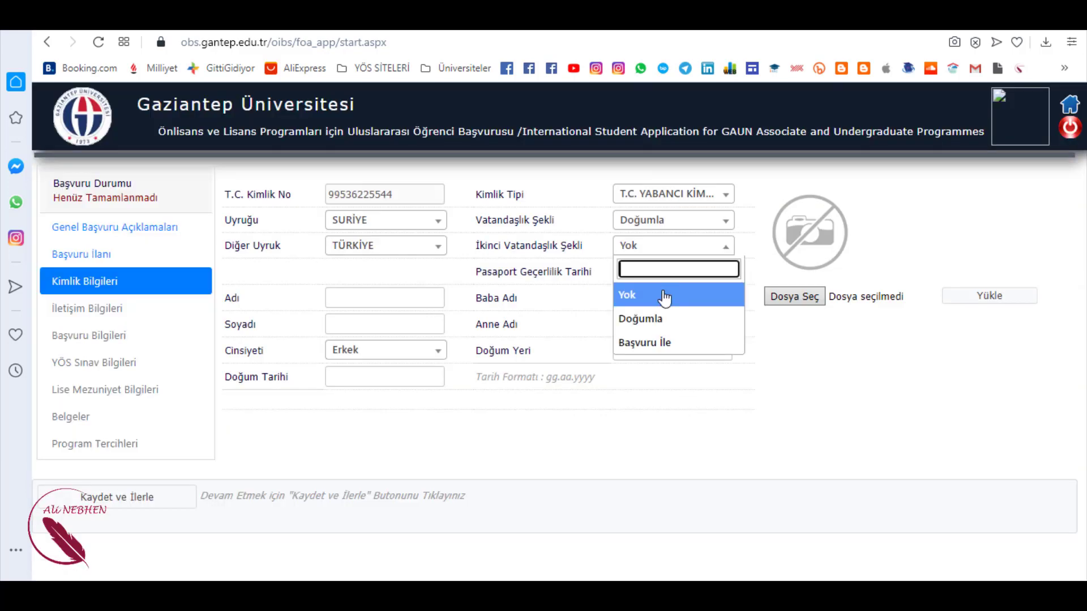
{"action": "left_click", "coordinate": [660, 344]}
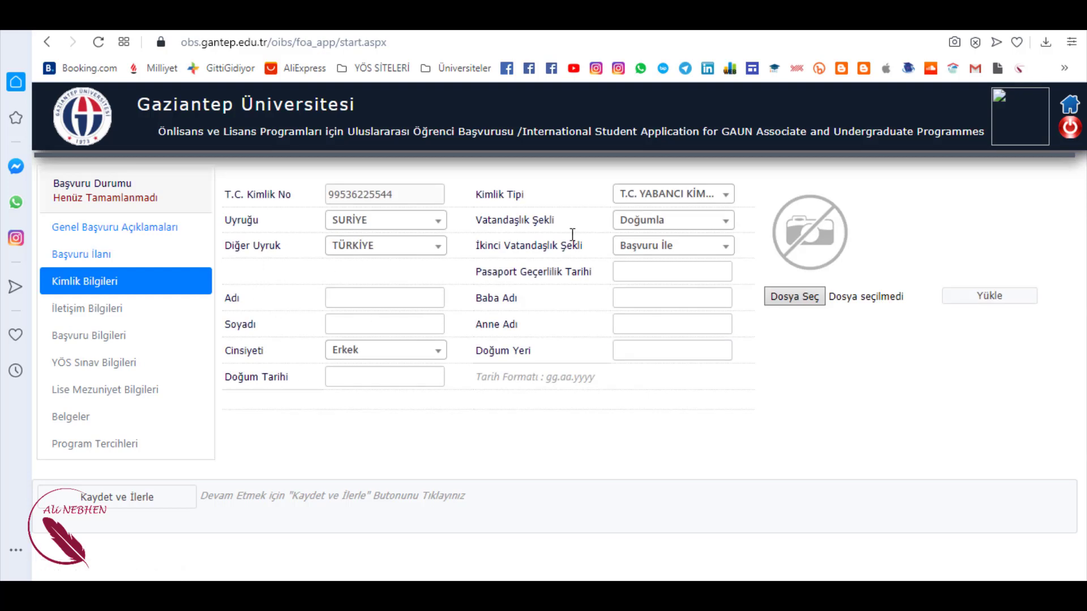
{"action": "triple_click", "coordinate": [547, 280]}
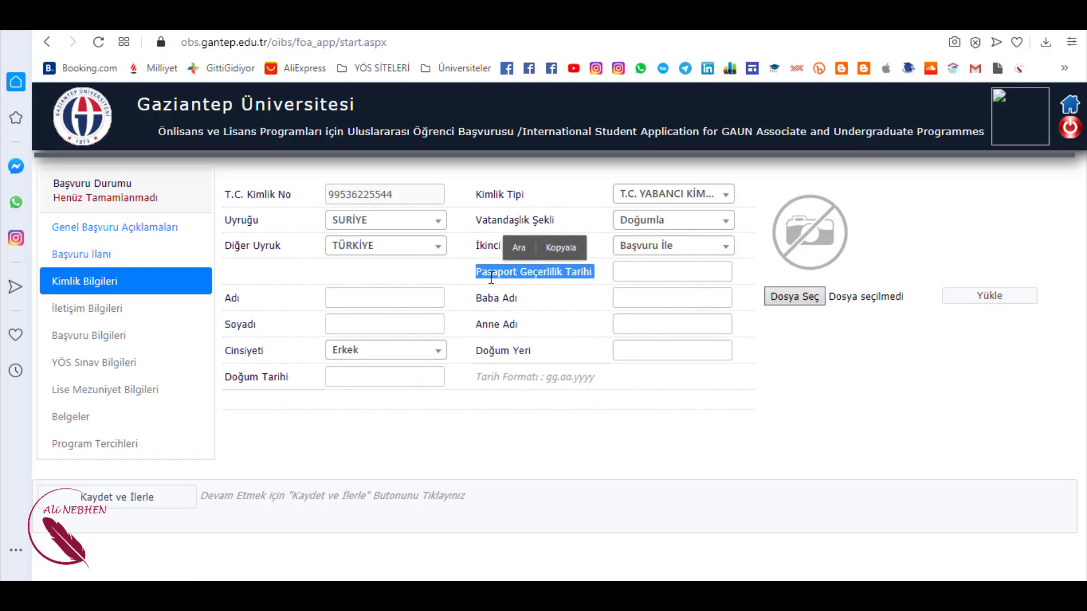
{"action": "left_click", "coordinate": [642, 274]}
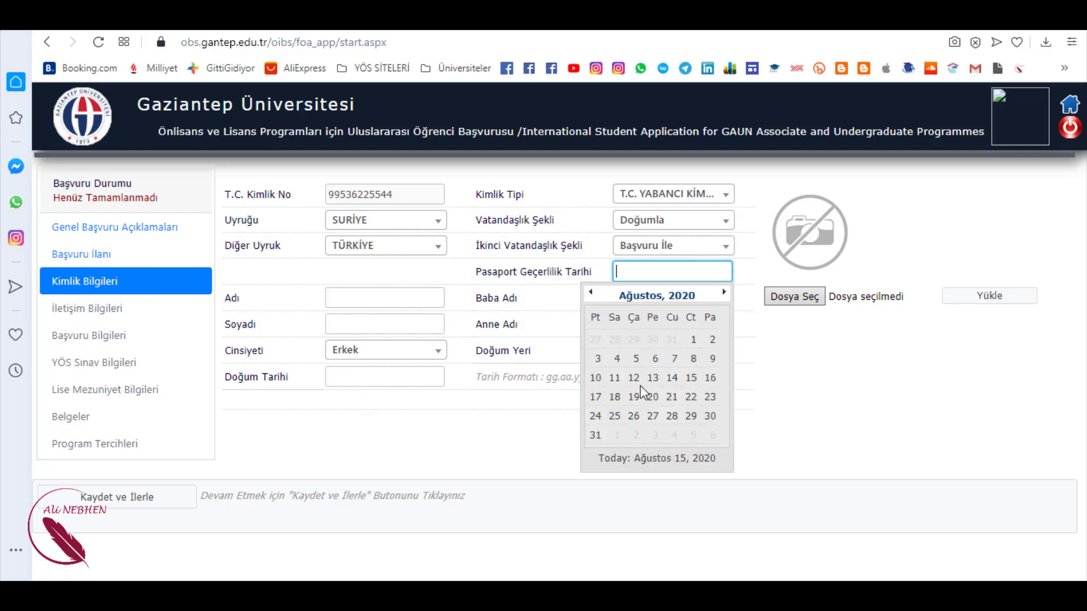
{"action": "left_click", "coordinate": [500, 319]}
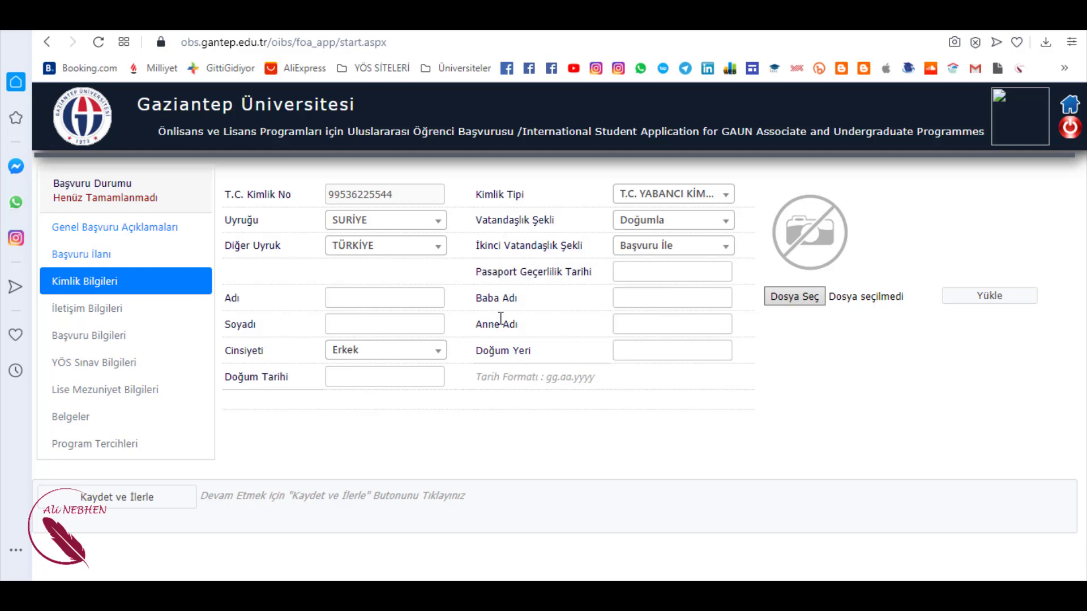
{"action": "left_click", "coordinate": [658, 274]}
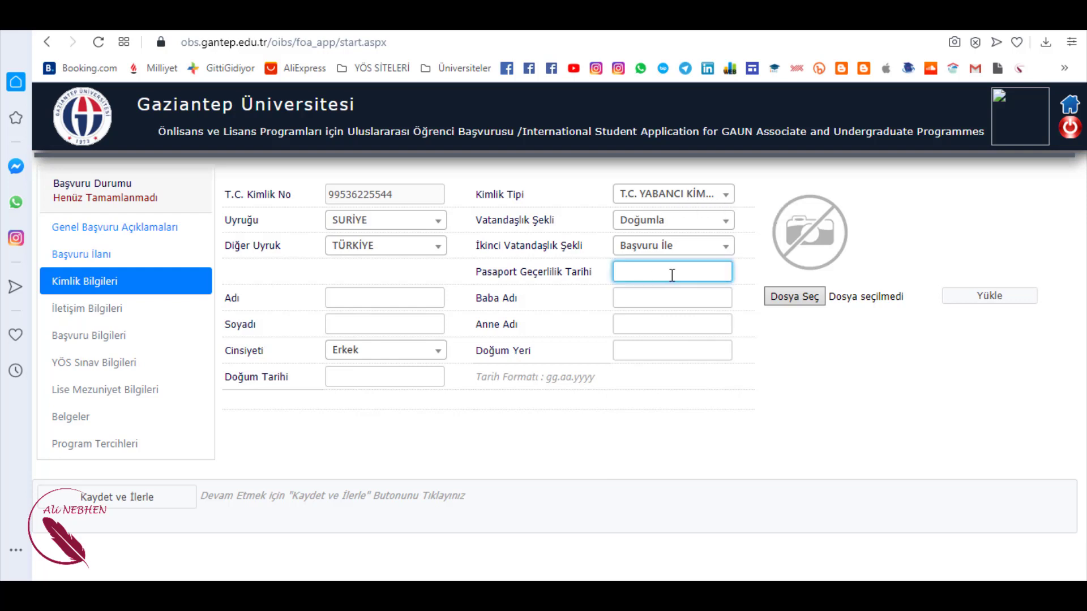
{"action": "left_click", "coordinate": [894, 304]}
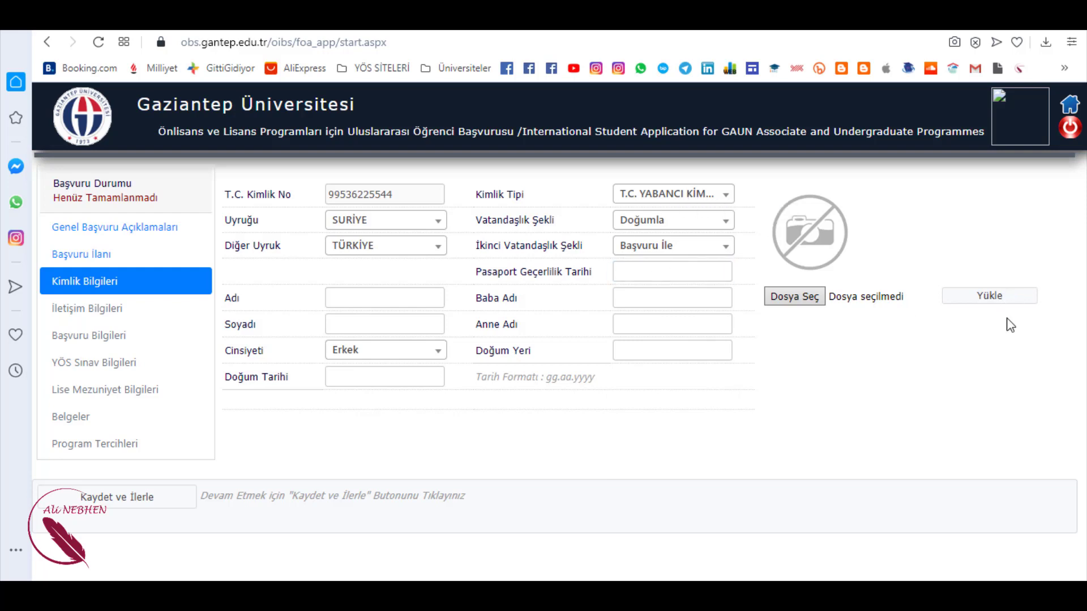
- Upload the image pngtree-image-character-boy-brunette-half-body-png-image_4619062.jpg as the applicant's photo
{"action": "left_click", "coordinate": [802, 306]}
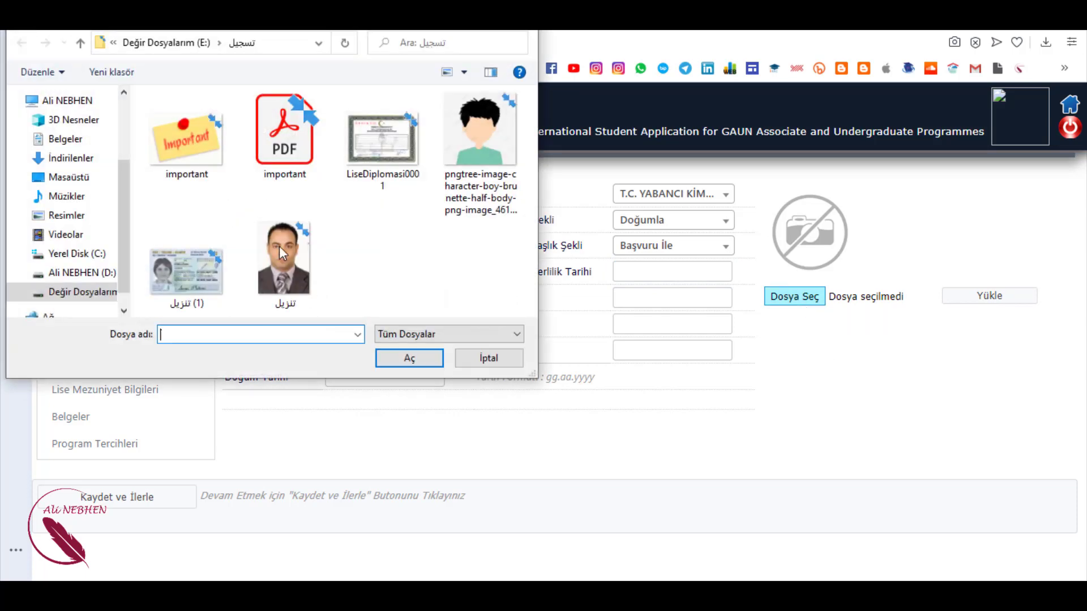
{"action": "double_click", "coordinate": [480, 136]}
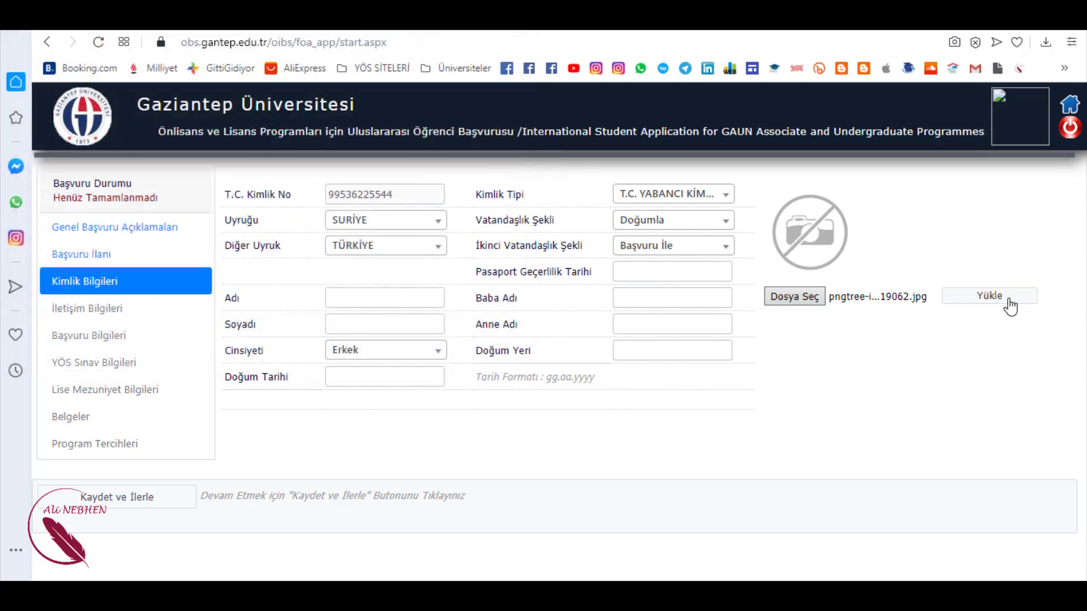
{"action": "left_click", "coordinate": [1010, 306]}
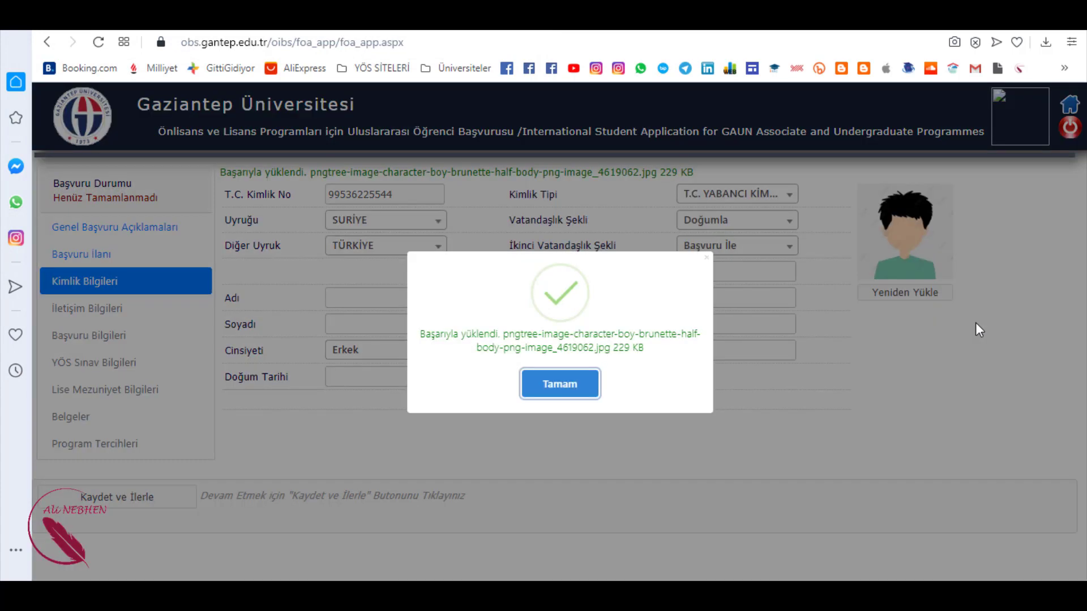
{"action": "left_click", "coordinate": [559, 390]}
- Enter the applicant's first name and surname in the identity details
{"action": "left_click", "coordinate": [334, 303]}
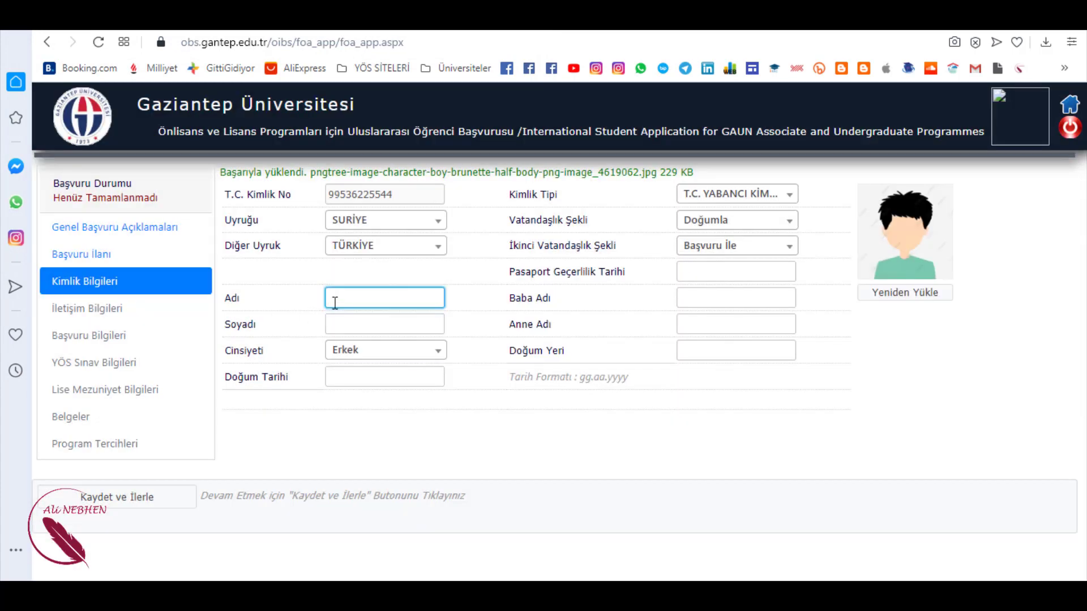
{"action": "type", "text": "EEEEEEEEE"}
{"action": "left_click", "coordinate": [338, 323]}
{"action": "type", "text": "eeee"}
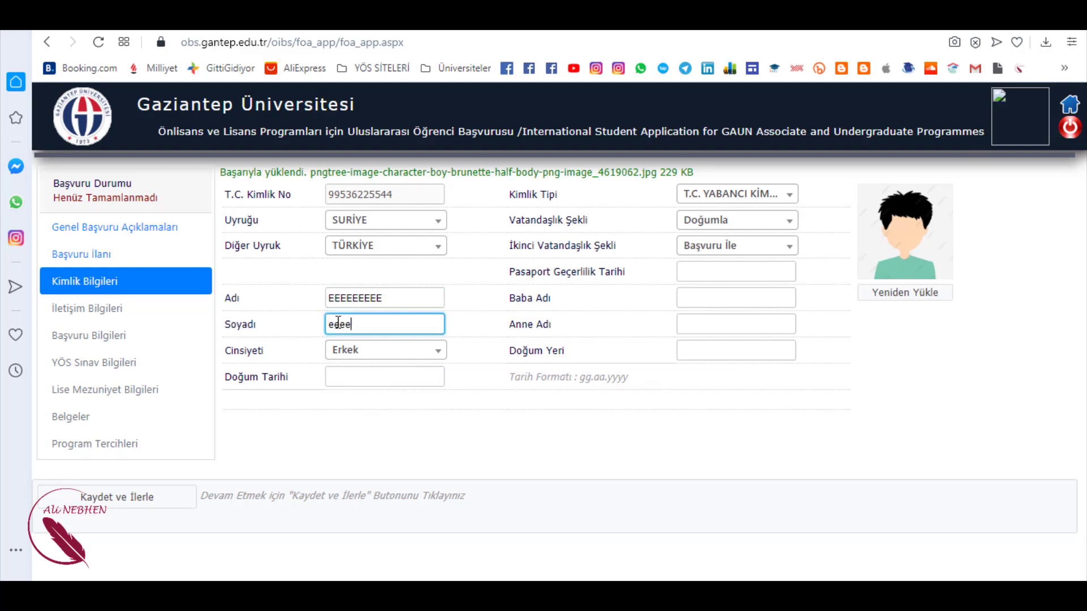
{"action": "key", "text": "ctrl+a"}
{"action": "type", "text": "EEEEEEEEE"}
- Set the applicant's gender to Kadın and pick the date of birth
{"action": "left_click", "coordinate": [395, 348]}
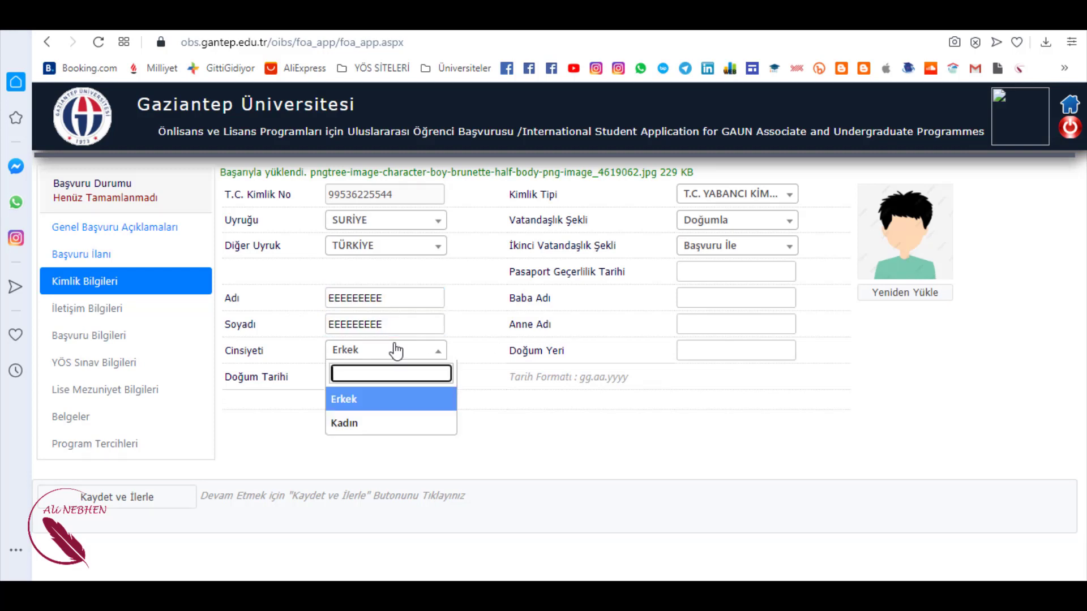
{"action": "left_click", "coordinate": [354, 423]}
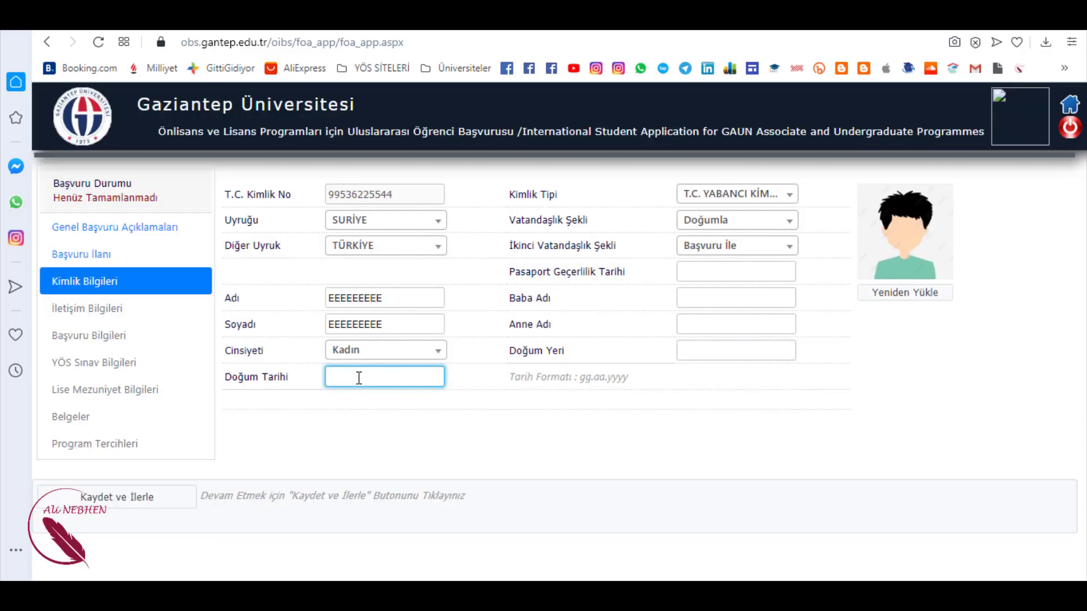
{"action": "left_click", "coordinate": [359, 378]}
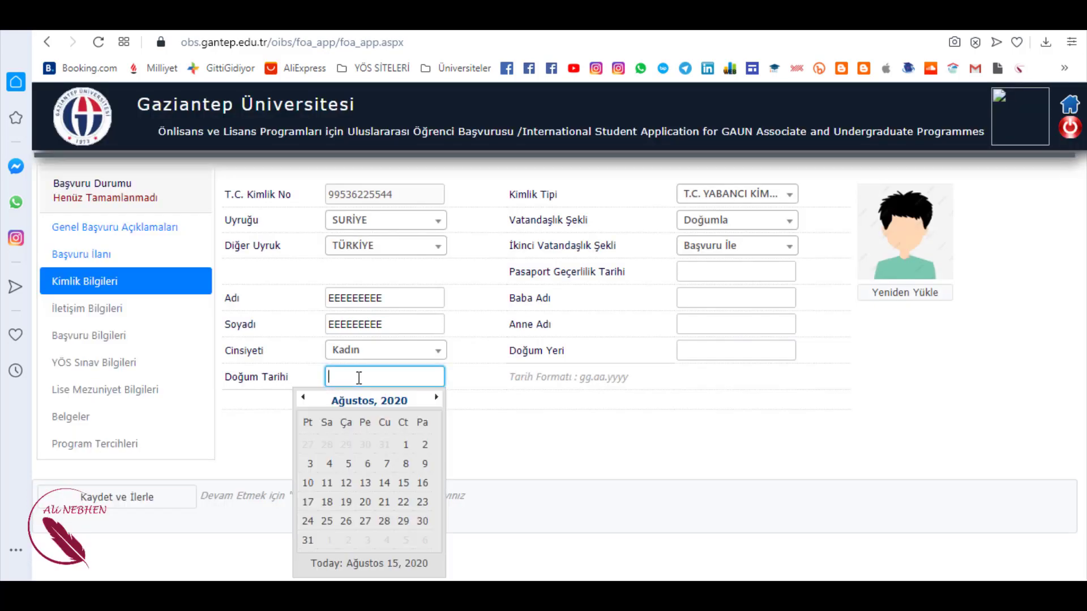
{"action": "left_click", "coordinate": [365, 484]}
- Enter the father's name, mother's name and birthplace, then save the identity details and continue to İletişim Bilgileri
{"action": "left_click", "coordinate": [703, 308]}
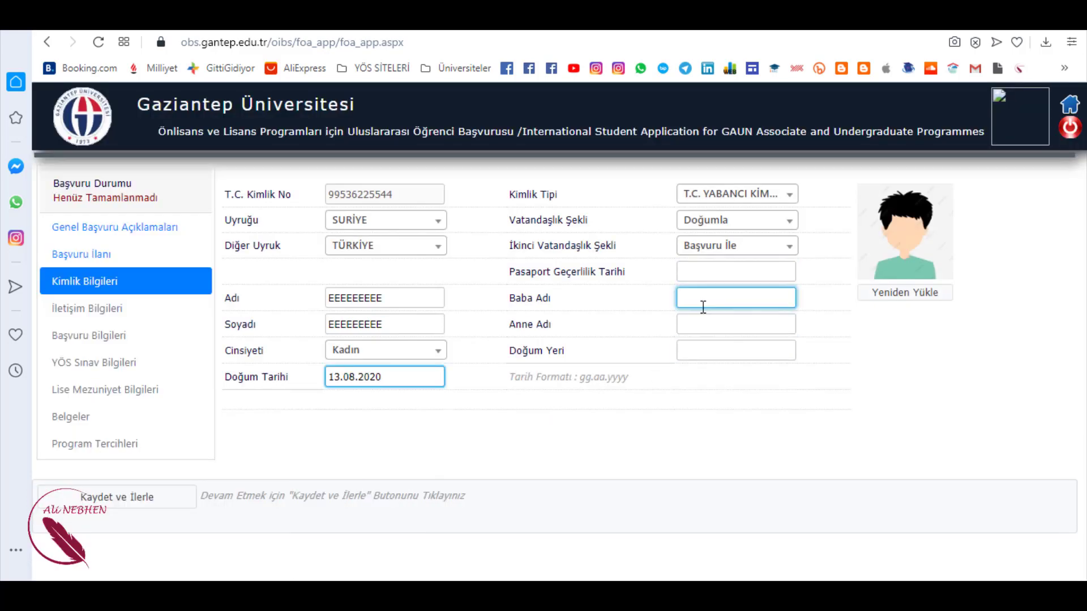
{"action": "type", "text": "QQQQQQQQ"}
{"action": "left_click", "coordinate": [688, 324]}
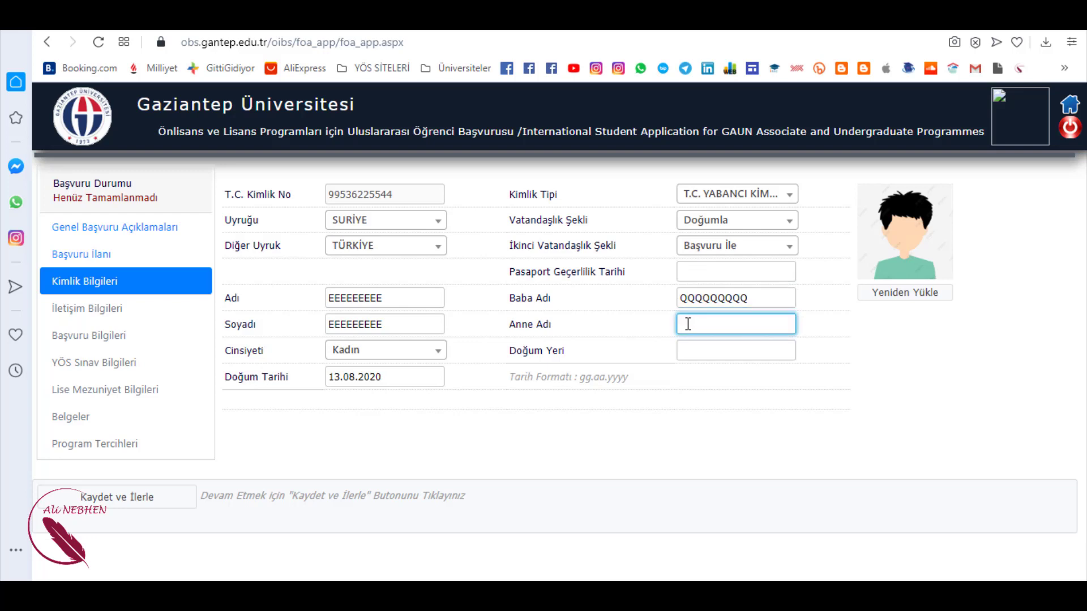
{"action": "type", "text": "QQQQQQQ"}
{"action": "left_click", "coordinate": [704, 348]}
{"action": "type", "text": "Q"}
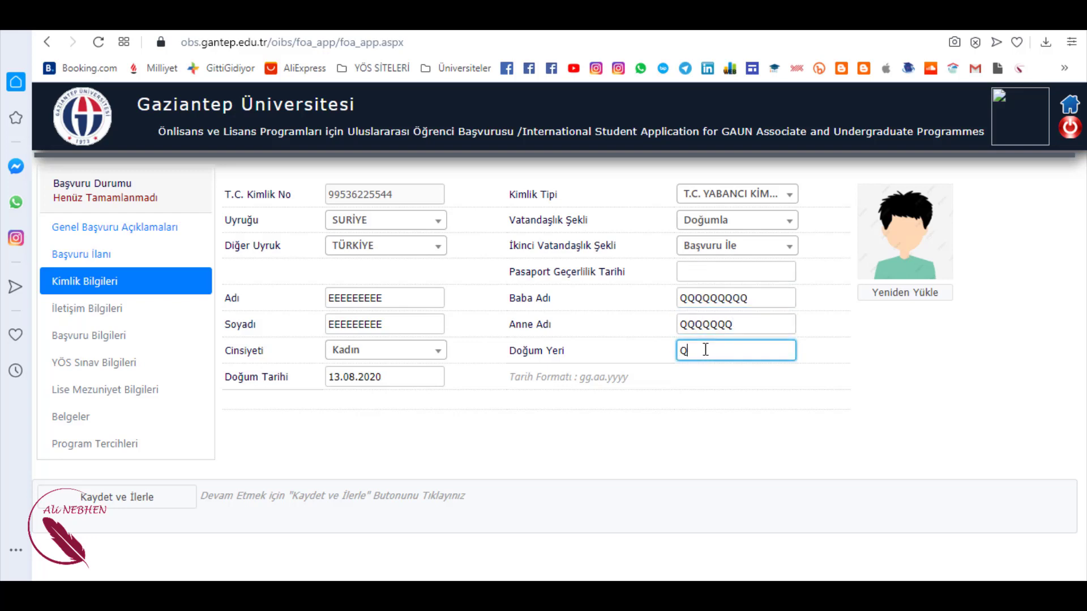
{"action": "type", "text": "QQQQQ"}
{"action": "left_click", "coordinate": [153, 506]}
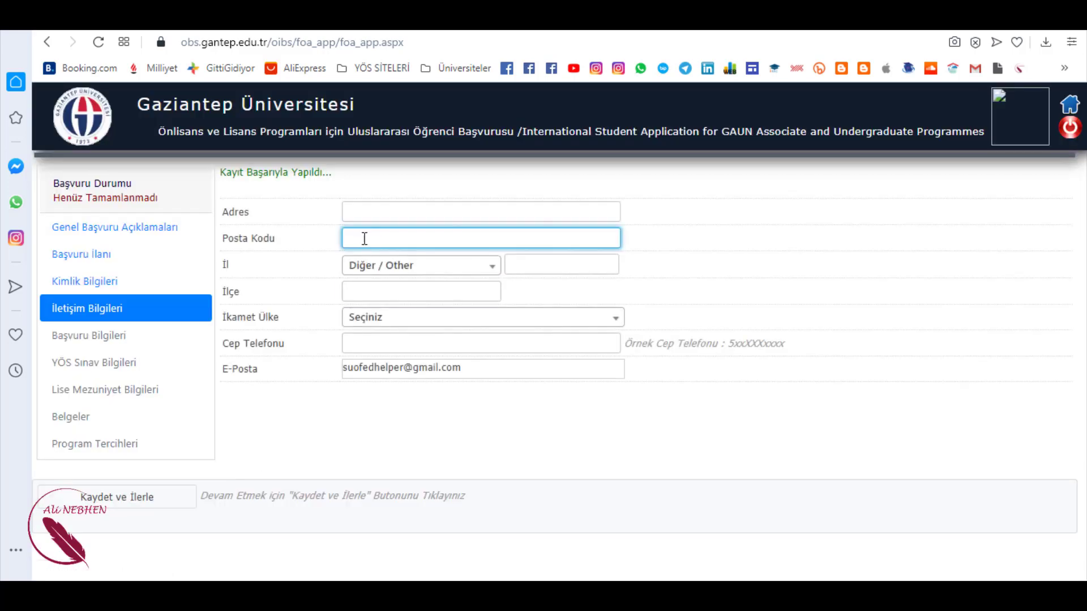
- Enter the applicant's address and postal code in the contact details
{"action": "left_click", "coordinate": [376, 211]}
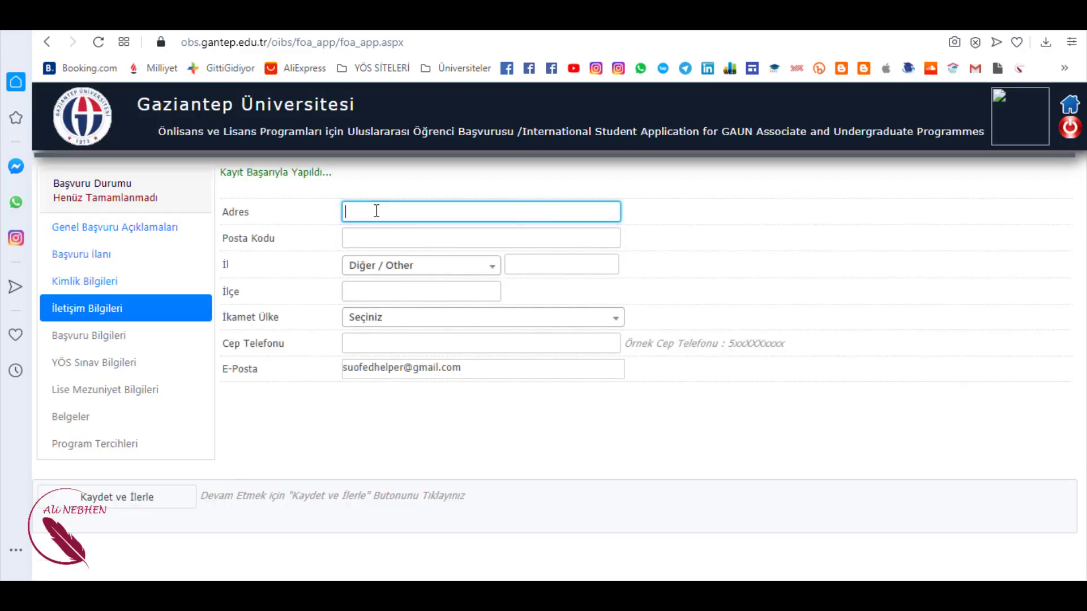
{"action": "type", "text": "DDDDDDDDDDDDDDD"}
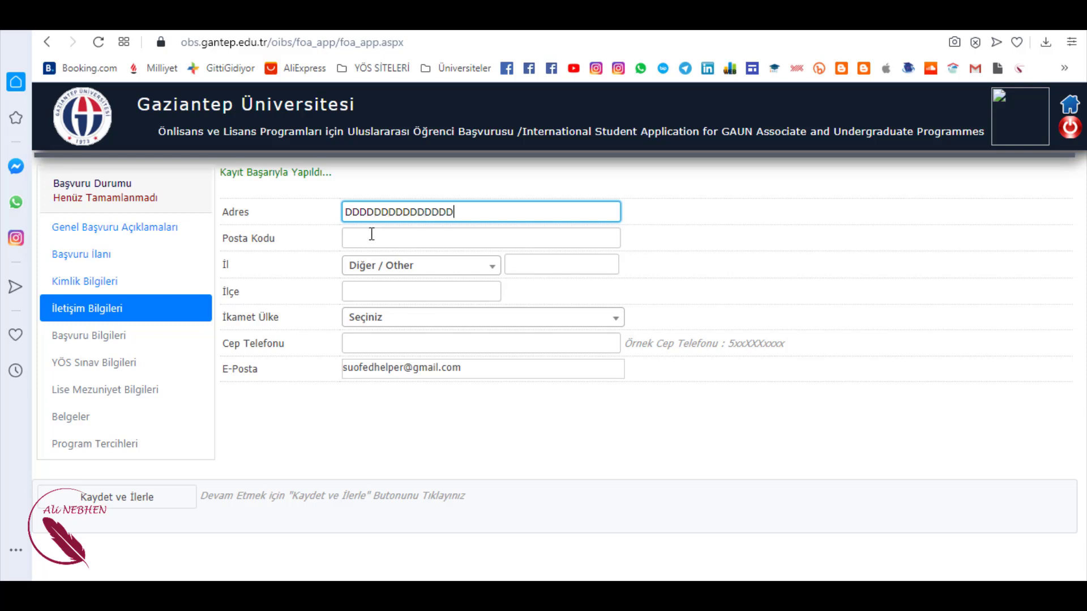
{"action": "left_click", "coordinate": [371, 245]}
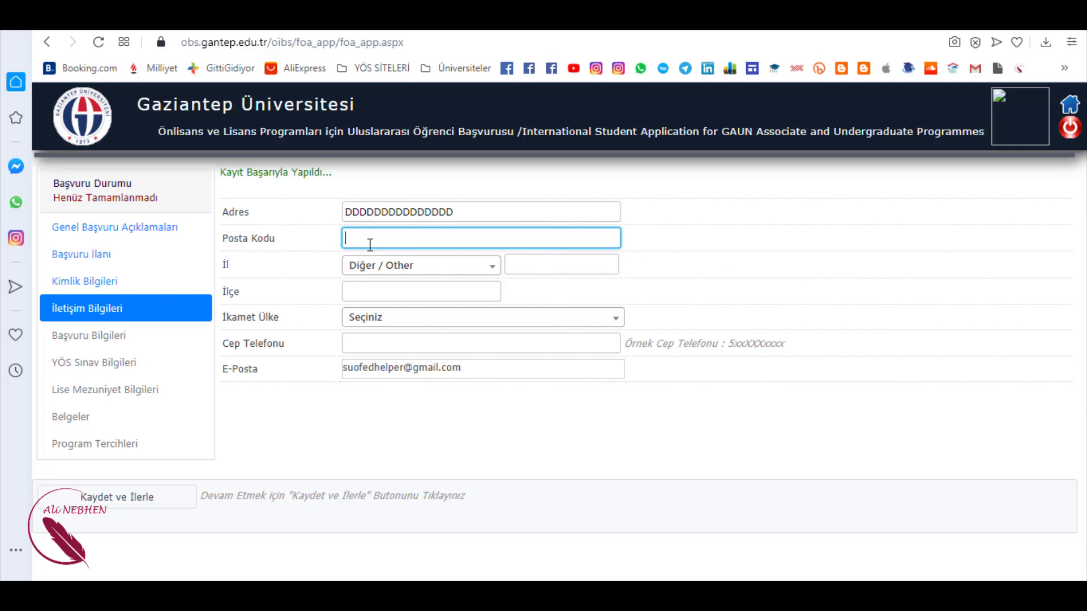
{"action": "type", "text": "27000"}
- Set the province to ADANA, the district to MERKEZ and the country of residence to TÜRKİYE
{"action": "left_click", "coordinate": [407, 267]}
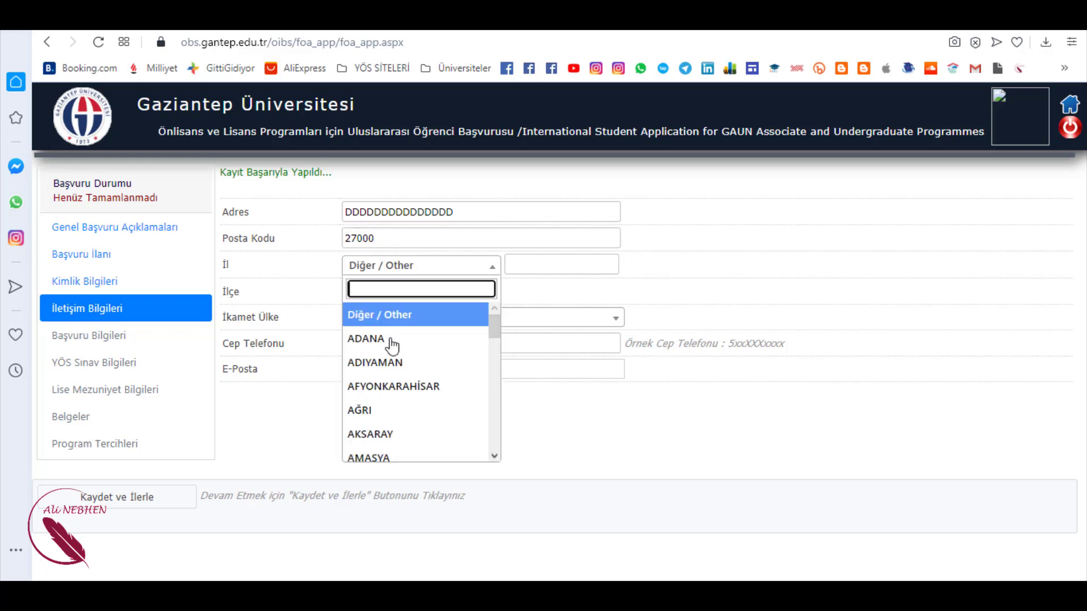
{"action": "left_click", "coordinate": [389, 347]}
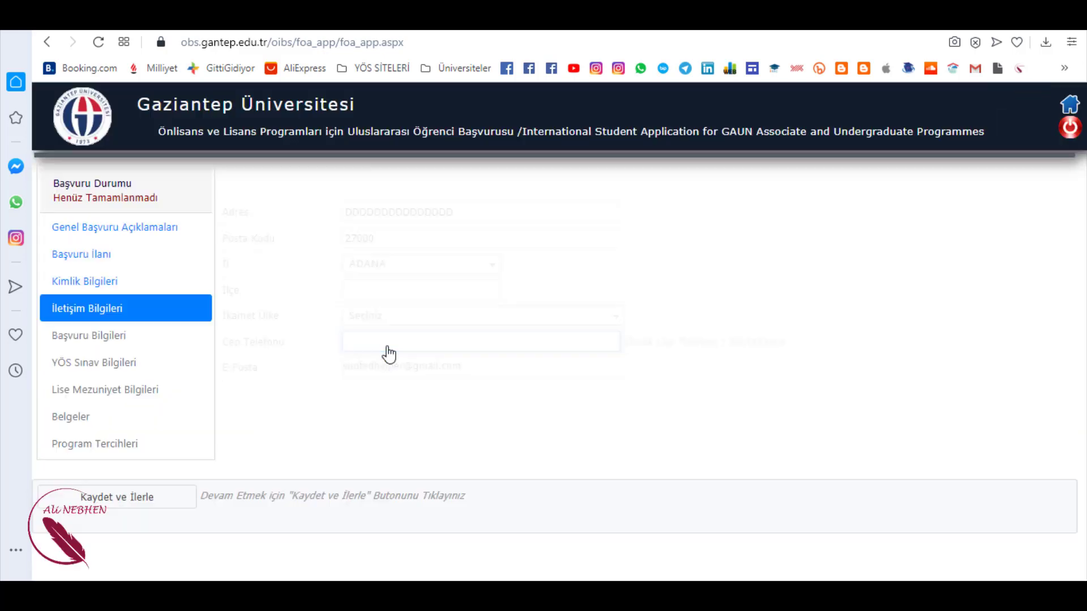
{"action": "left_click", "coordinate": [374, 281]}
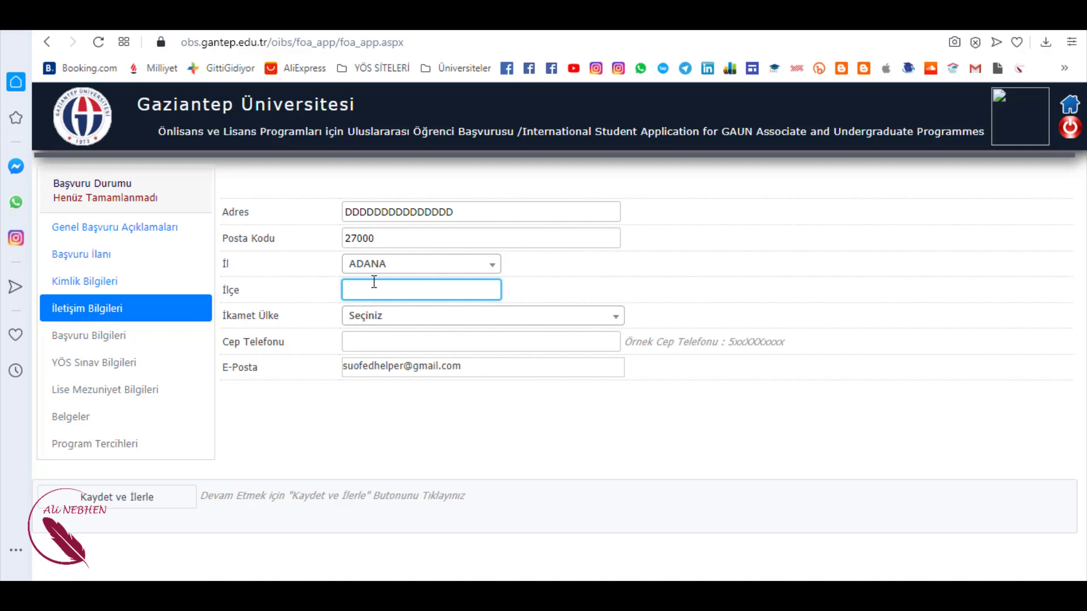
{"action": "type", "text": "MERKEZ"}
{"action": "left_click", "coordinate": [381, 316]}
{"action": "left_click", "coordinate": [383, 396]}
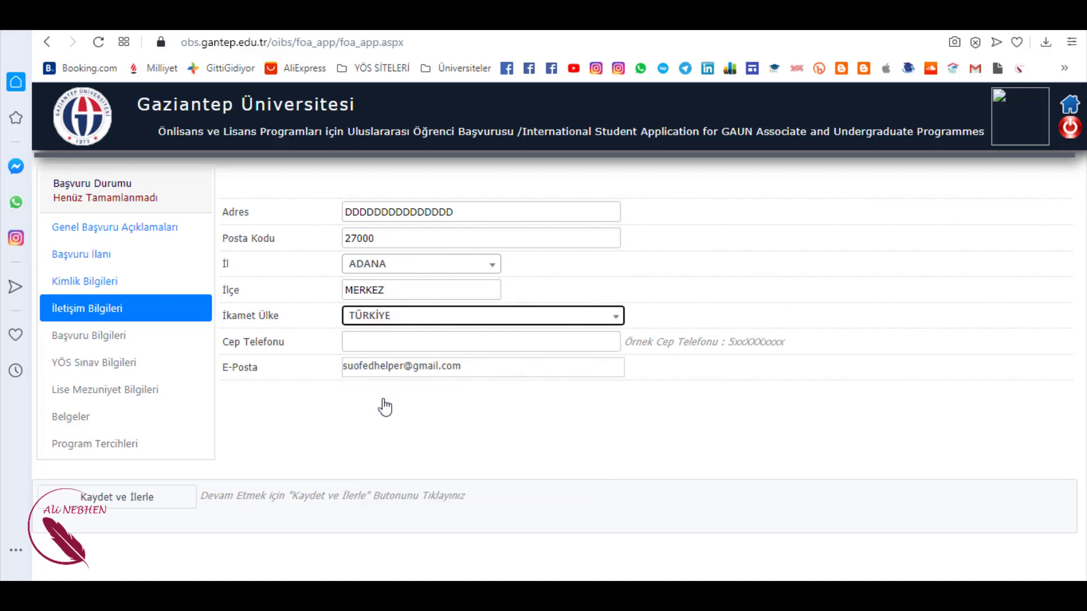
- Enter the applicant's mobile phone number, then save the contact details and continue to Başvuru Bilgileri
{"action": "left_click", "coordinate": [361, 343]}
{"action": "type", "text": "555555555555"}
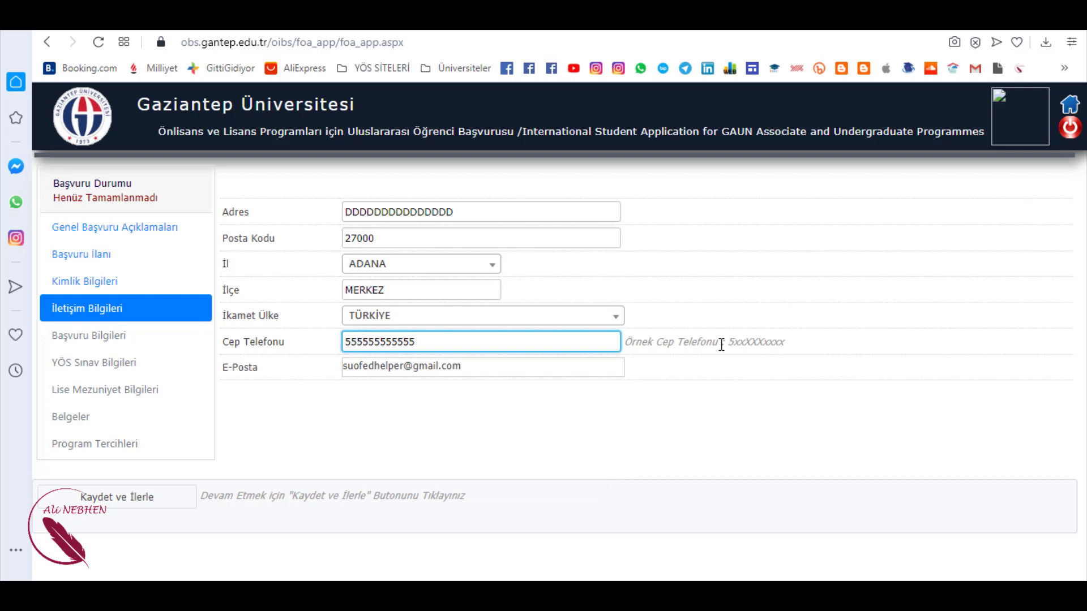
{"action": "left_click_drag", "start_coordinate": [721, 343], "coordinate": [799, 351]}
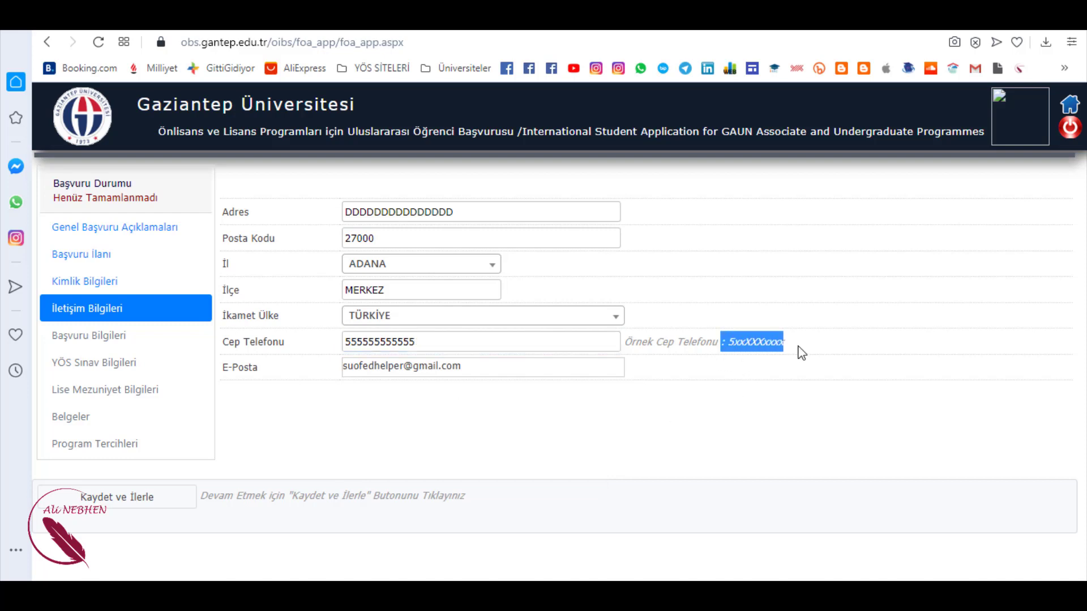
{"action": "left_click", "coordinate": [157, 502]}
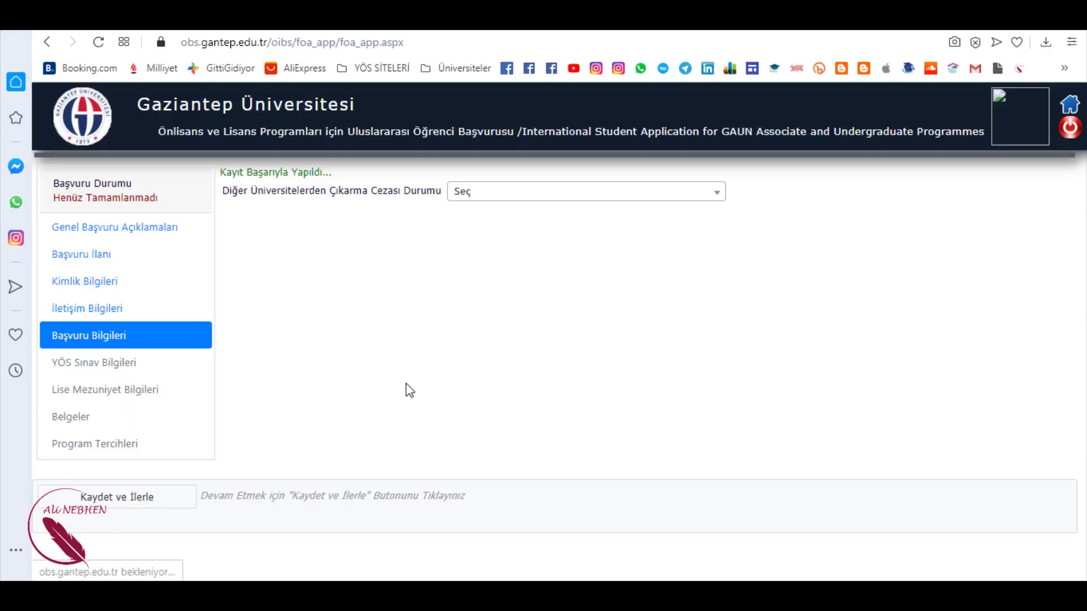
- Set the status of expulsion penalties from other universities to Çıkarma Cezası Almadım
{"action": "left_click", "coordinate": [500, 193]}
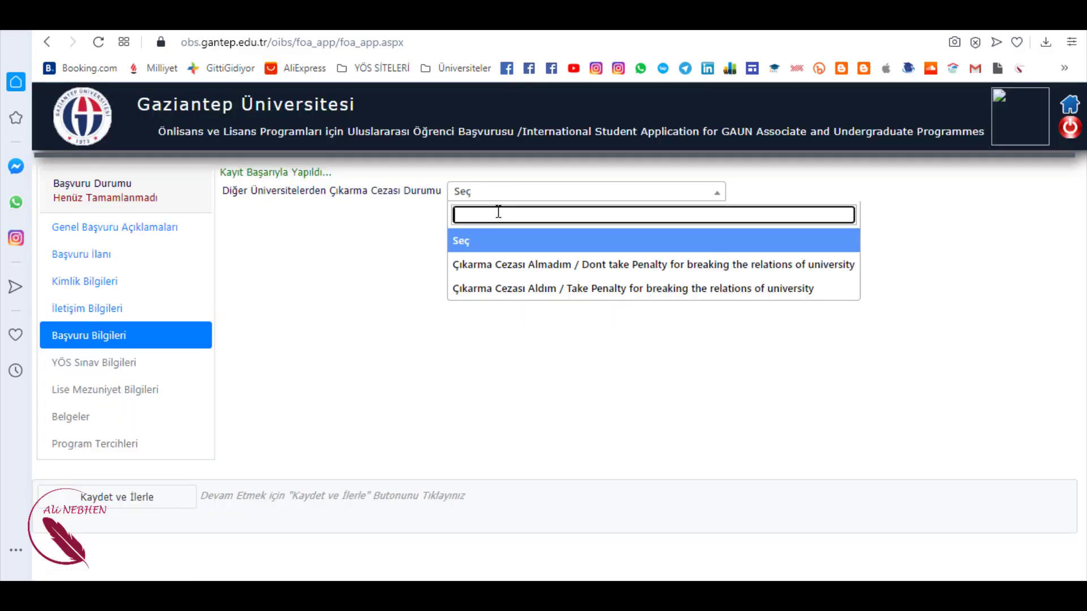
{"action": "left_click", "coordinate": [539, 264]}
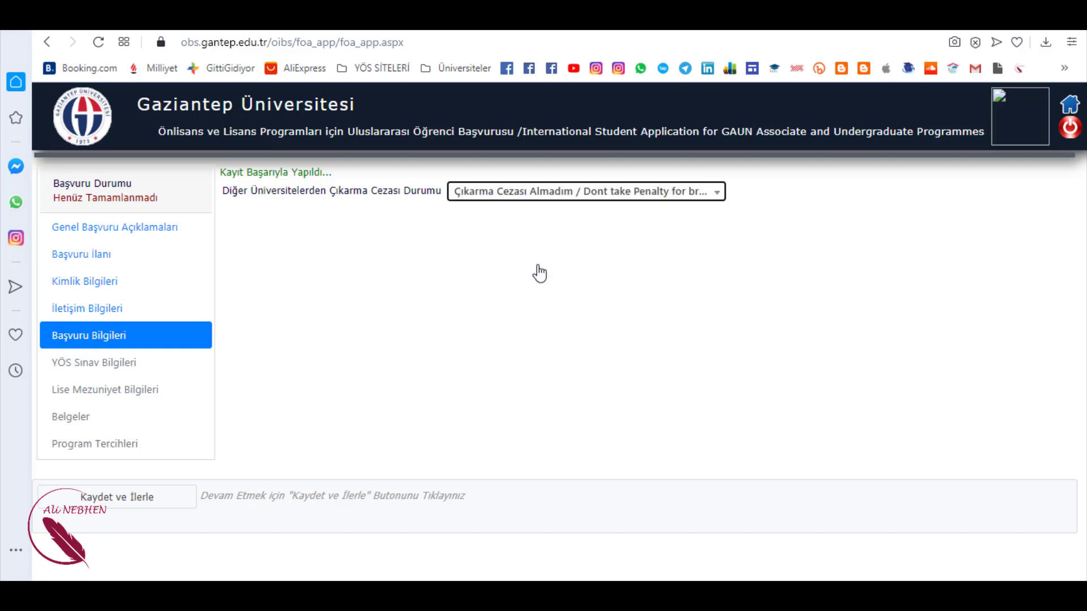
- Save the Başvuru Bilgileri section, continue to YÖS Sınav Bilgileri and read the note on which YÖS exams are valid
{"action": "left_click", "coordinate": [95, 504]}
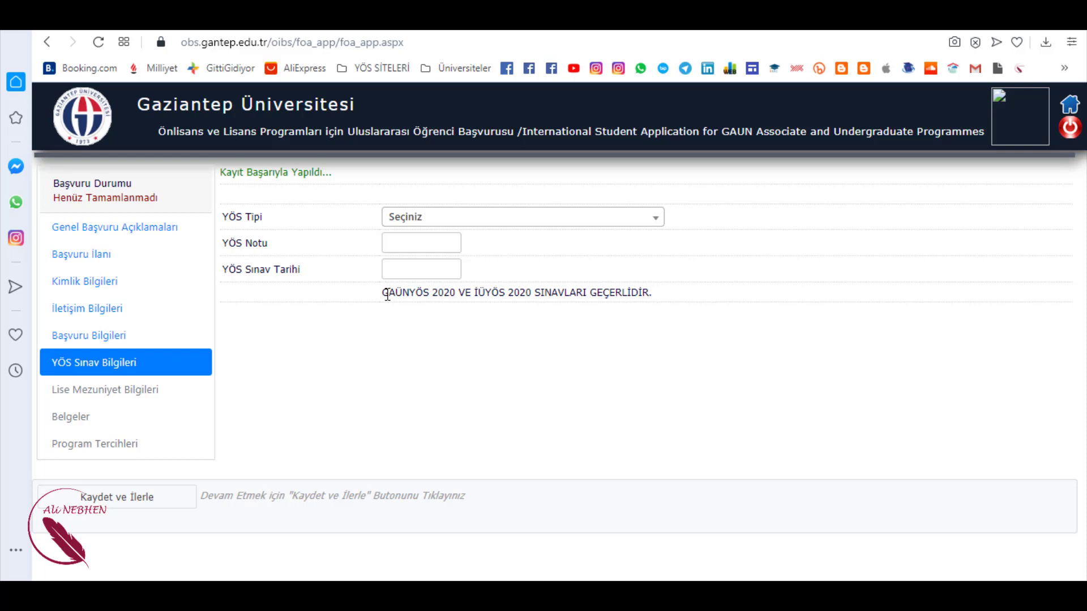
{"action": "left_click_drag", "start_coordinate": [383, 292], "coordinate": [459, 295]}
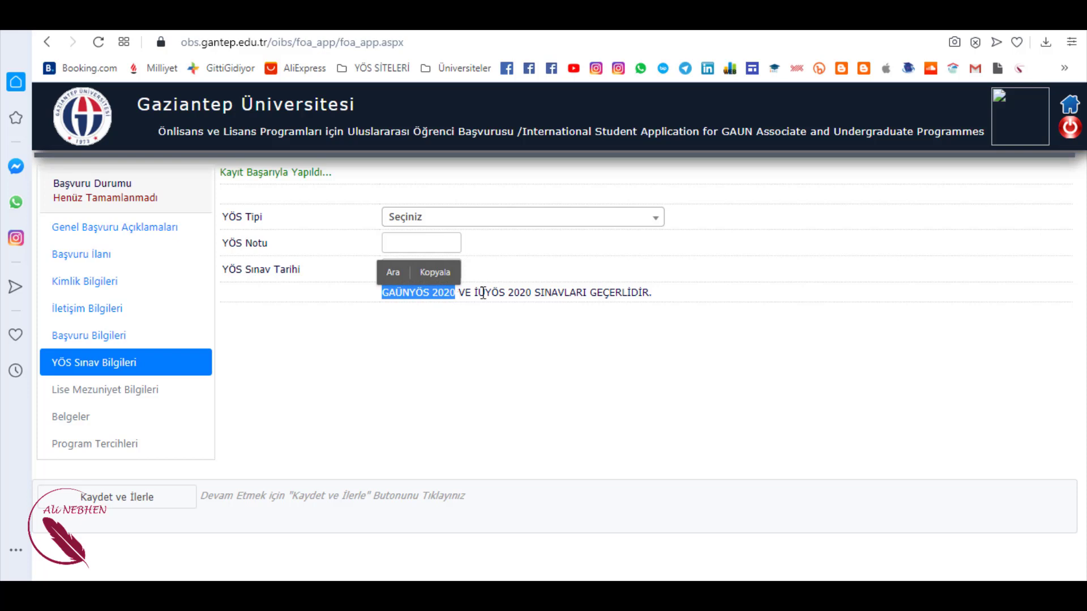
{"action": "left_click_drag", "start_coordinate": [475, 292], "coordinate": [583, 294]}
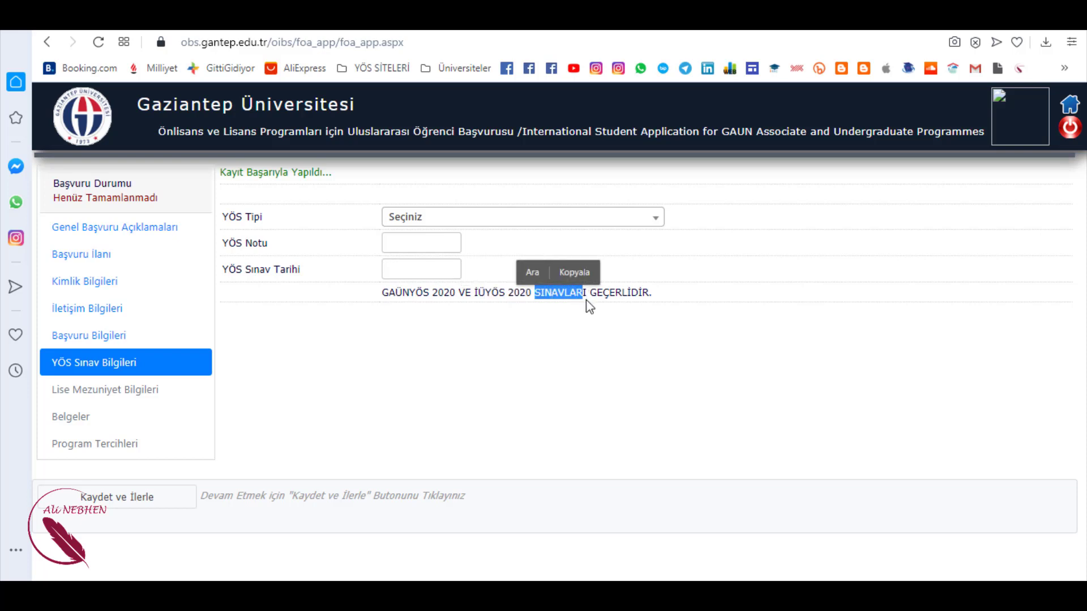
{"action": "left_click", "coordinate": [587, 304]}
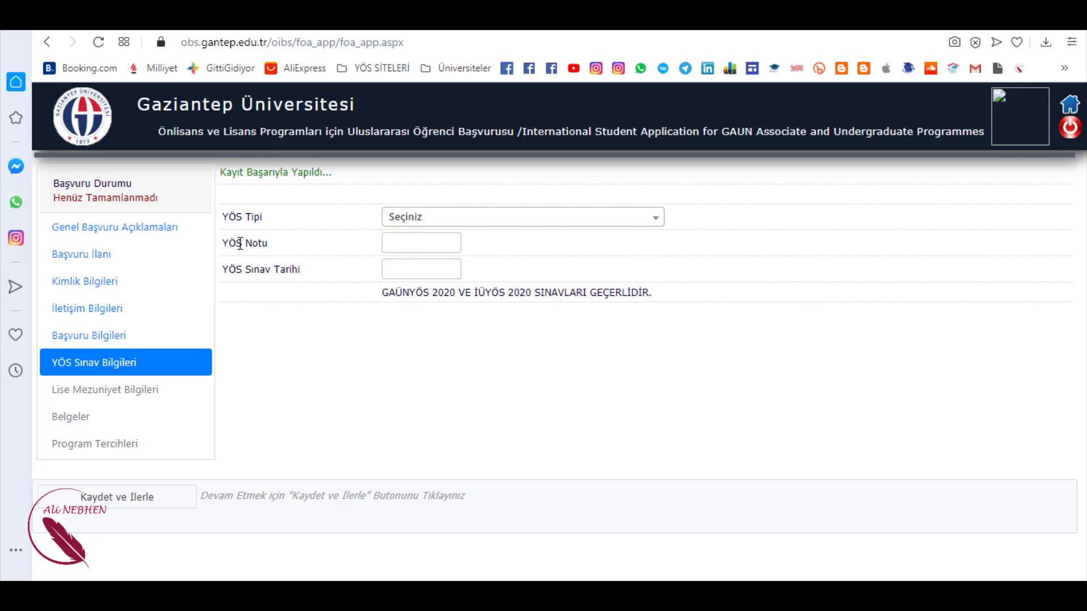
- Enter a YÖS score of 60,5 and the exam date 22.08.2020, then try to save the section
{"action": "left_click", "coordinate": [391, 245]}
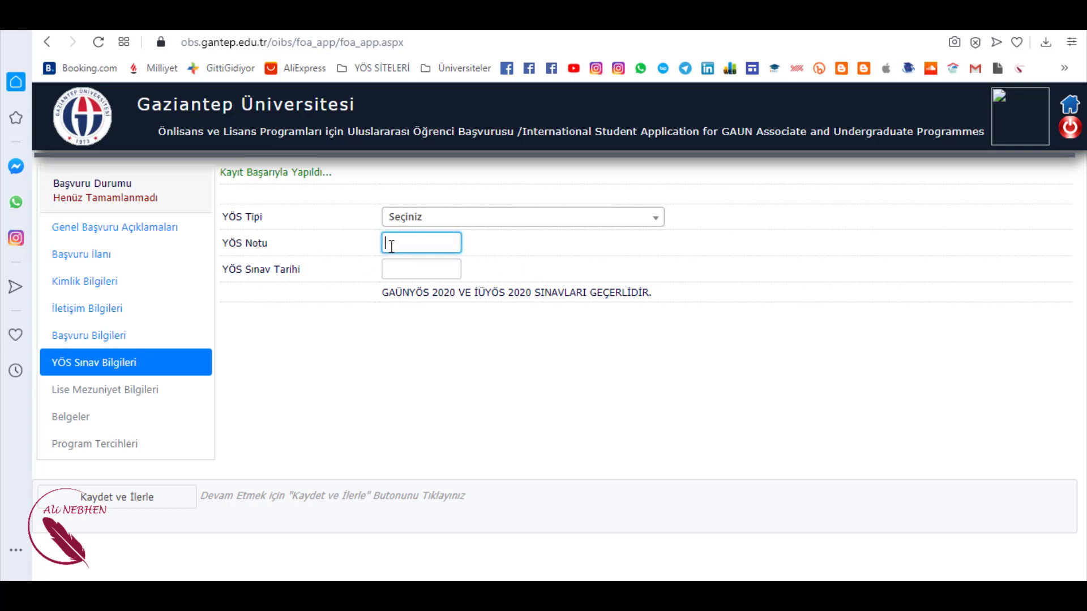
{"action": "type", "text": "60,5"}
{"action": "left_click", "coordinate": [425, 272]}
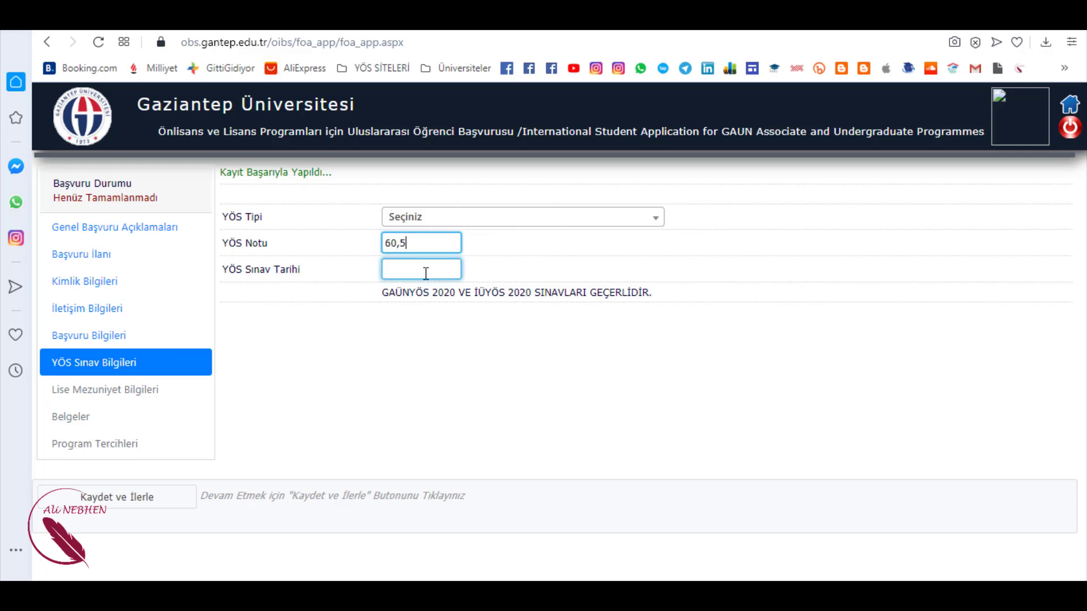
{"action": "left_click", "coordinate": [421, 394]}
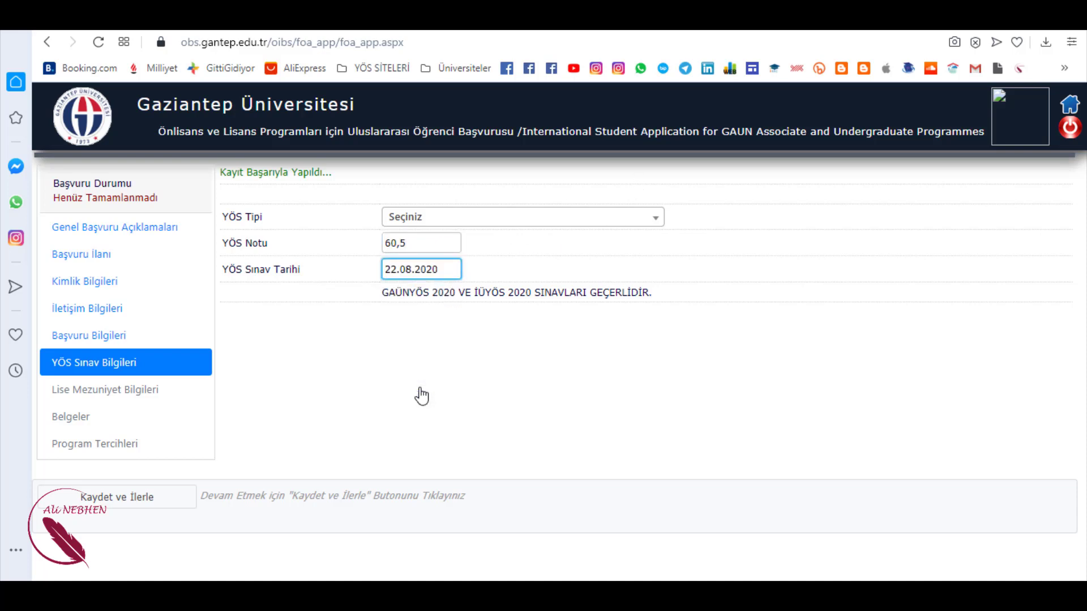
{"action": "left_click", "coordinate": [129, 510]}
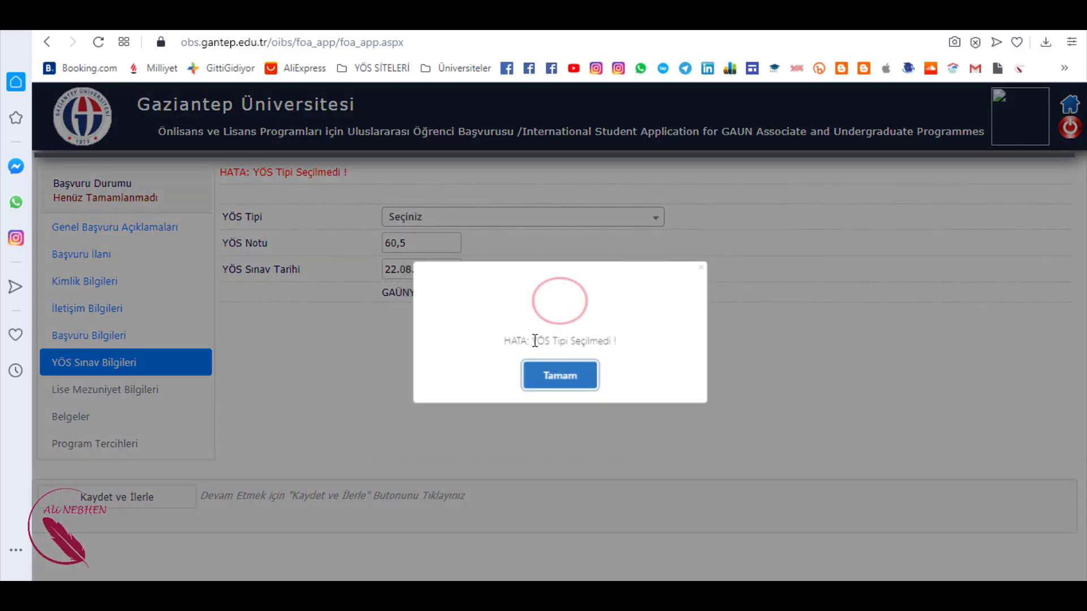
{"action": "left_click", "coordinate": [563, 378]}
- Set the YÖS type to GAÜNYÖS, then save and continue to Lise Mezuniyet Bilgileri
{"action": "left_click", "coordinate": [418, 221]}
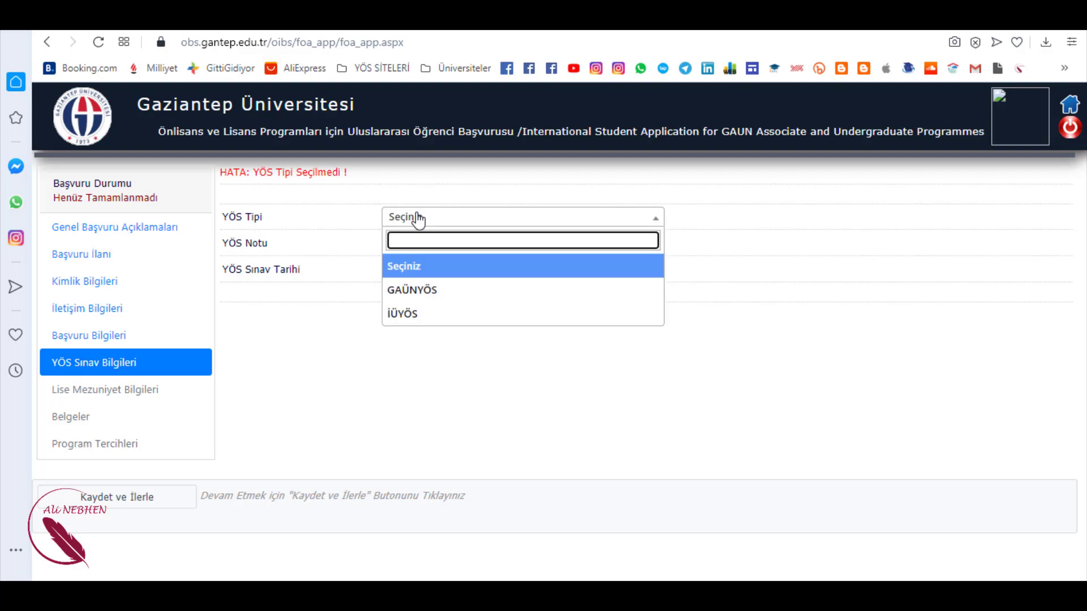
{"action": "left_click", "coordinate": [445, 298]}
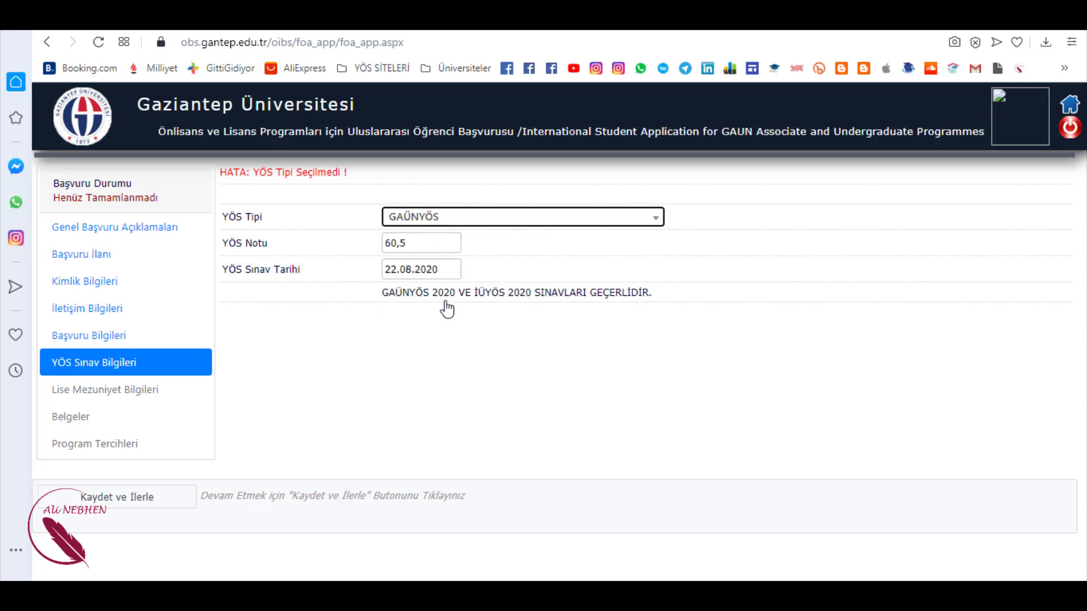
{"action": "left_click", "coordinate": [139, 501]}
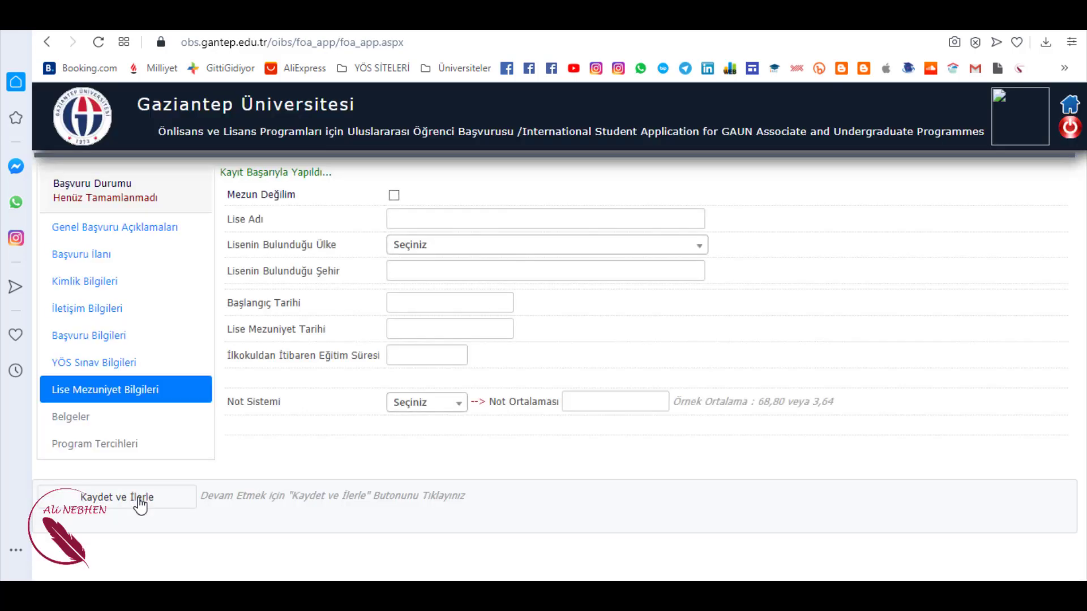
- Enter GGGGGGGGGGG as the high school name, TÜRKİYE as its country and GGGGGG as its city
{"action": "left_click", "coordinate": [463, 215]}
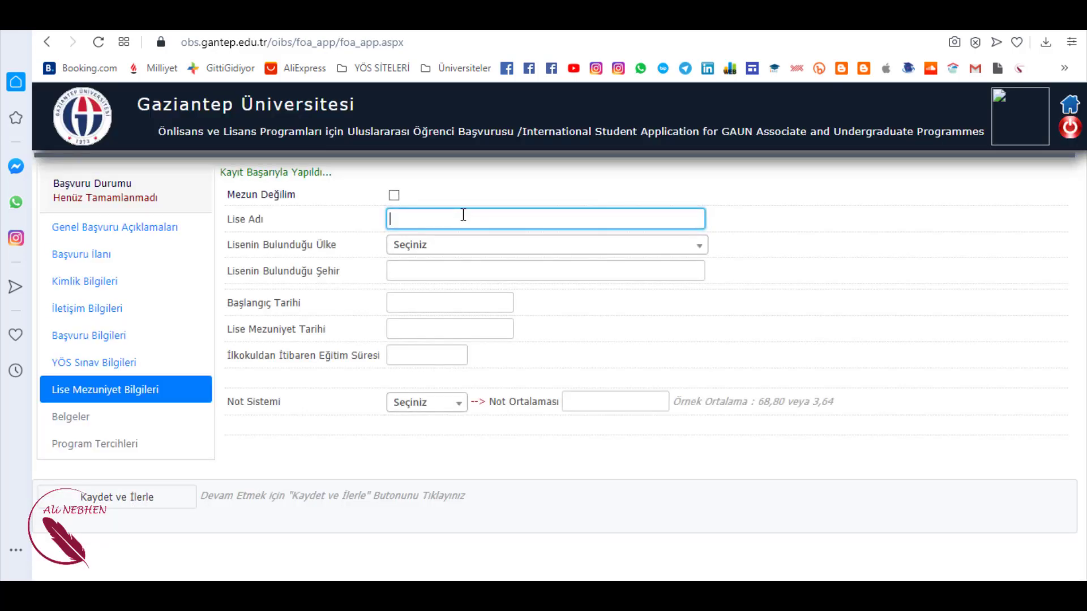
{"action": "type", "text": "GGGGGGGGGGG"}
{"action": "left_click", "coordinate": [460, 245]}
{"action": "left_click", "coordinate": [446, 318]}
{"action": "left_click", "coordinate": [396, 272]}
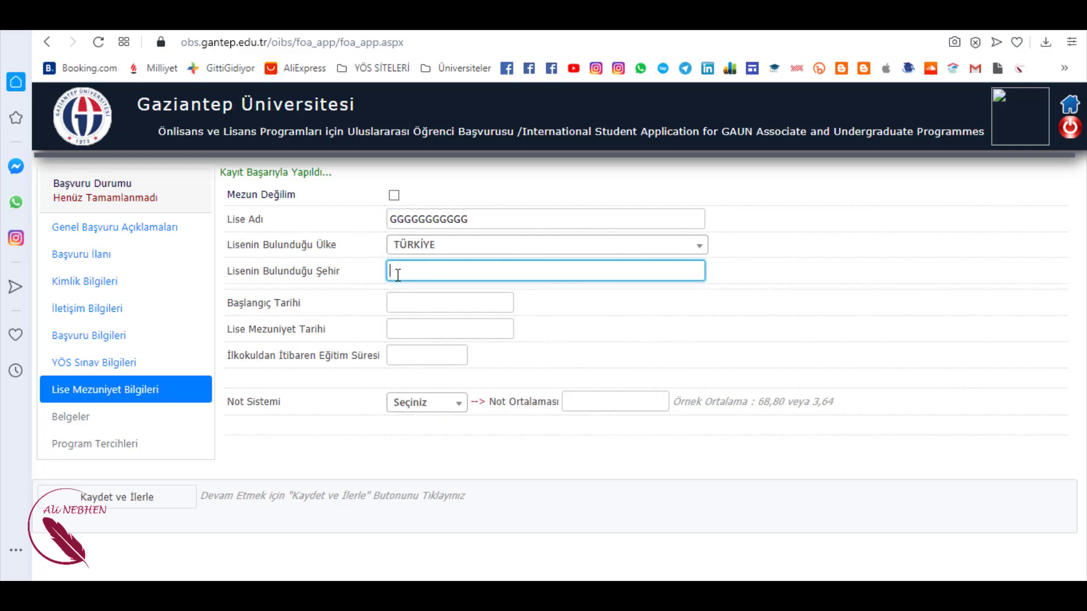
{"action": "type", "text": "GGGGGG"}
- Set the high school start date to 20.08.2020 and the graduation date to 13.08.2020
{"action": "left_click", "coordinate": [403, 298]}
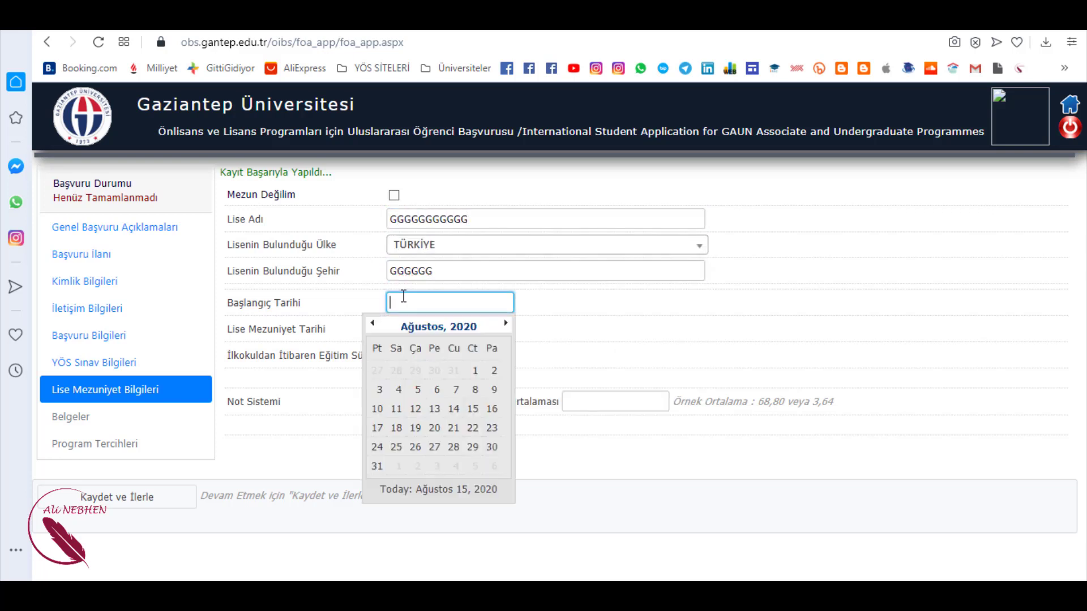
{"action": "left_click", "coordinate": [434, 428]}
{"action": "left_click", "coordinate": [429, 323]}
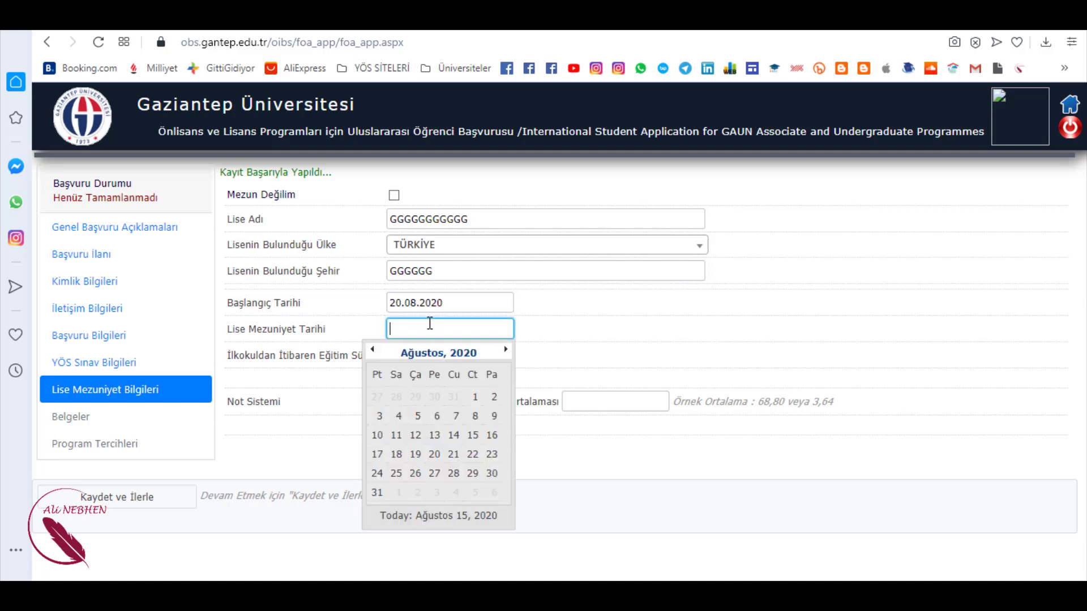
{"action": "left_click", "coordinate": [432, 429]}
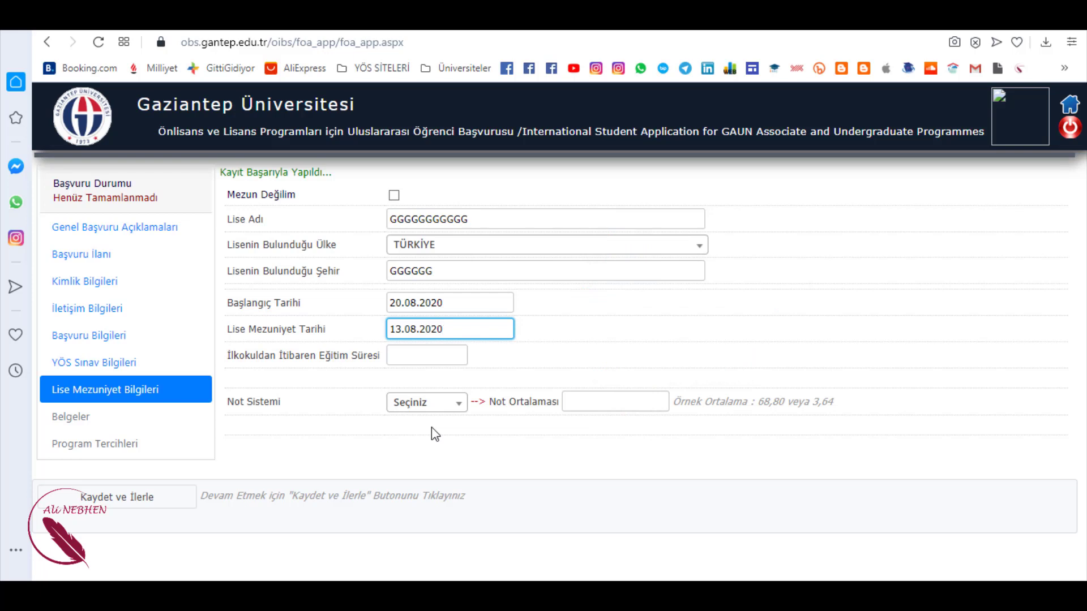
- Enter 12 as the duration of education since primary school
{"action": "key", "text": "Tab"}
{"action": "left_click_drag", "start_coordinate": [231, 355], "coordinate": [326, 352]}
{"action": "left_click", "coordinate": [239, 358]}
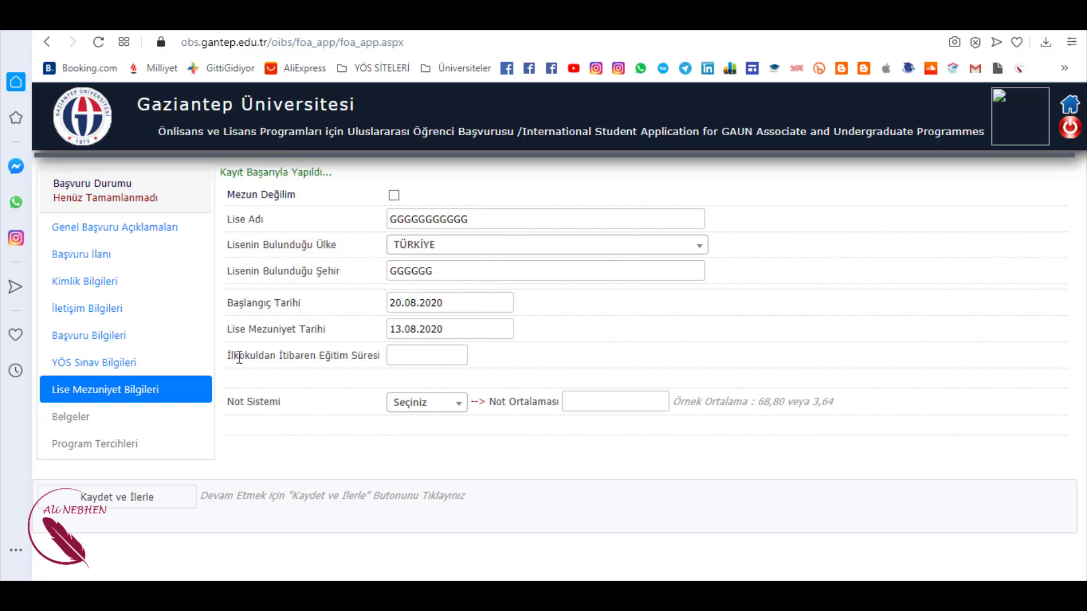
{"action": "left_click", "coordinate": [424, 355]}
{"action": "type", "text": "12"}
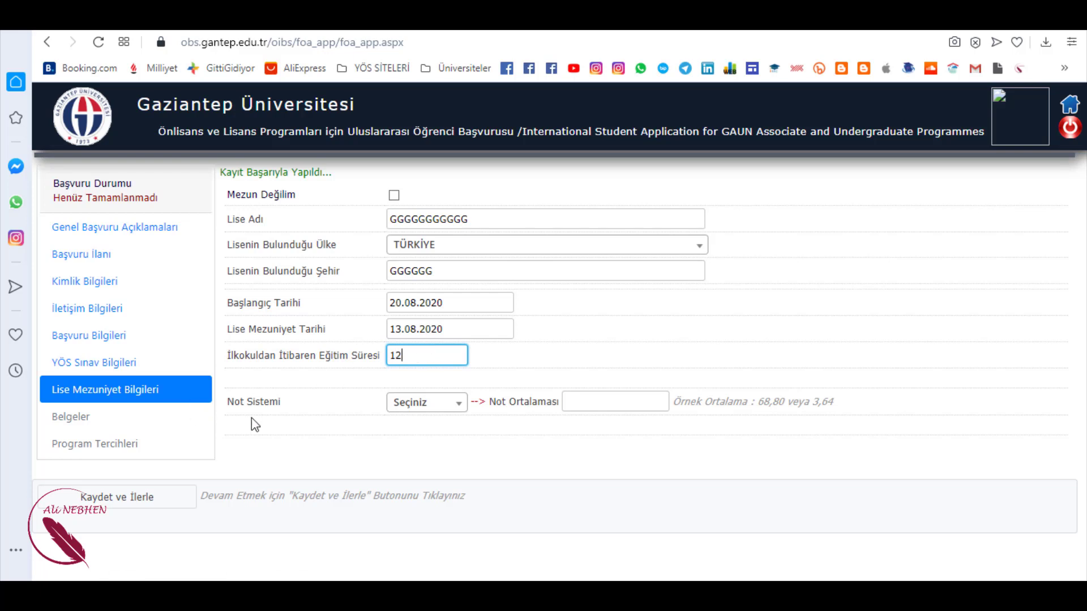
- Look through the available grading systems and choose 100'lük Sistem for the high school grades
{"action": "left_click", "coordinate": [445, 417]}
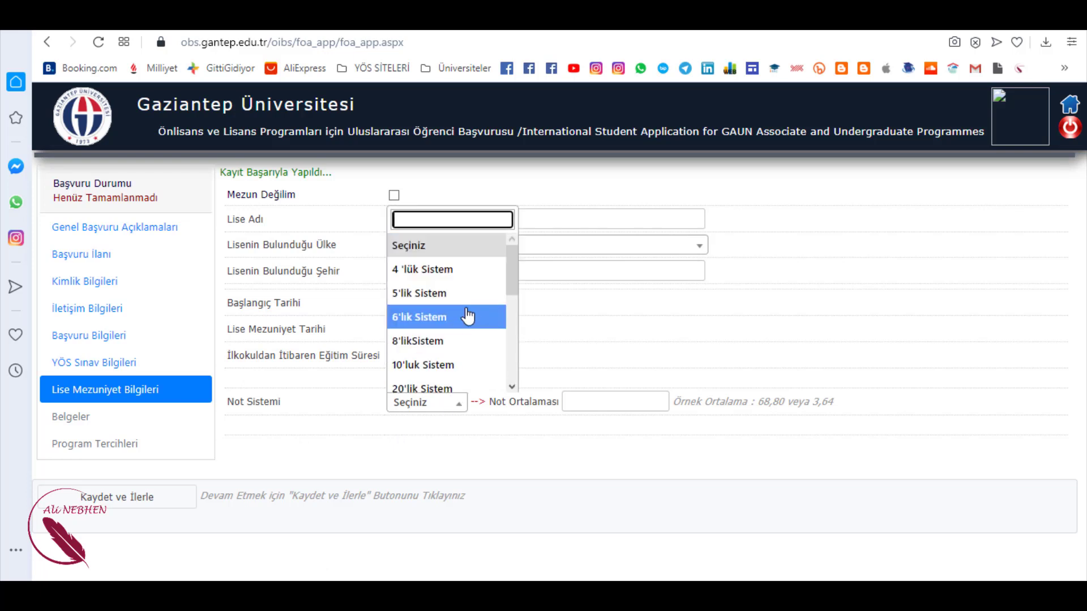
{"action": "scroll", "coordinate": [467, 317], "scroll_direction": "down", "scroll_amount": 3}
{"action": "scroll", "coordinate": [461, 326], "scroll_direction": "up", "scroll_amount": 3}
{"action": "scroll", "coordinate": [453, 306], "scroll_direction": "up", "scroll_amount": 1}
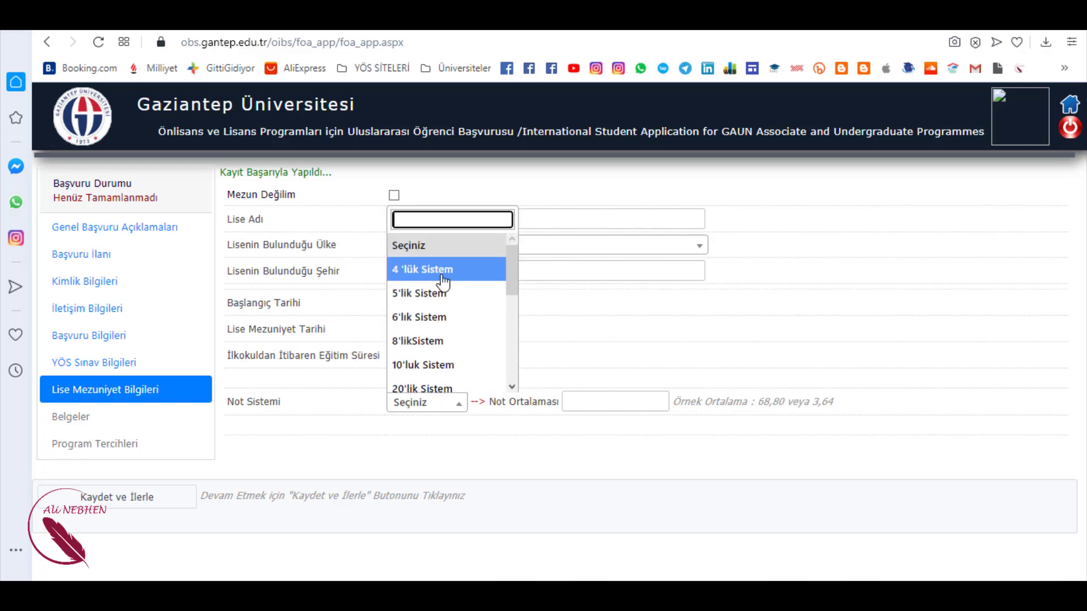
{"action": "scroll", "coordinate": [444, 281], "scroll_direction": "down", "scroll_amount": 5}
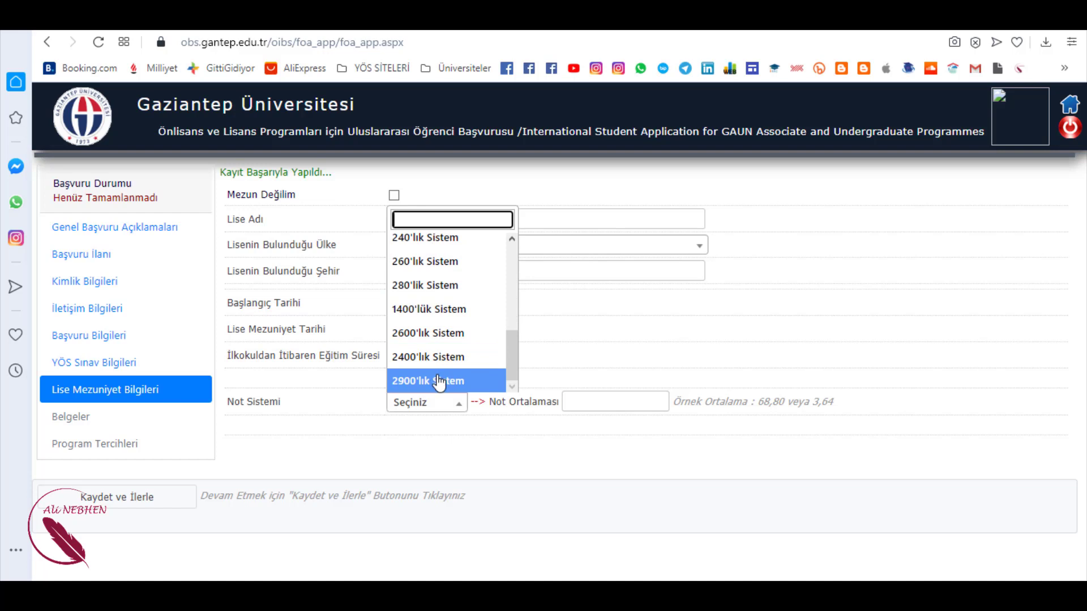
{"action": "scroll", "coordinate": [440, 380], "scroll_direction": "up", "scroll_amount": 3}
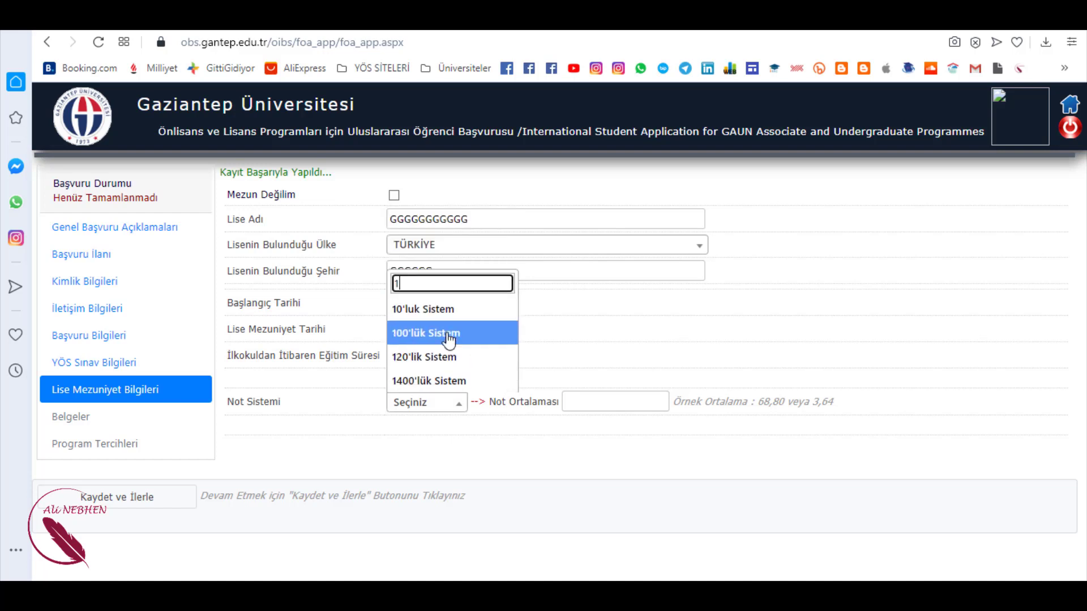
{"action": "type", "text": "00"}
{"action": "key", "text": "Return"}
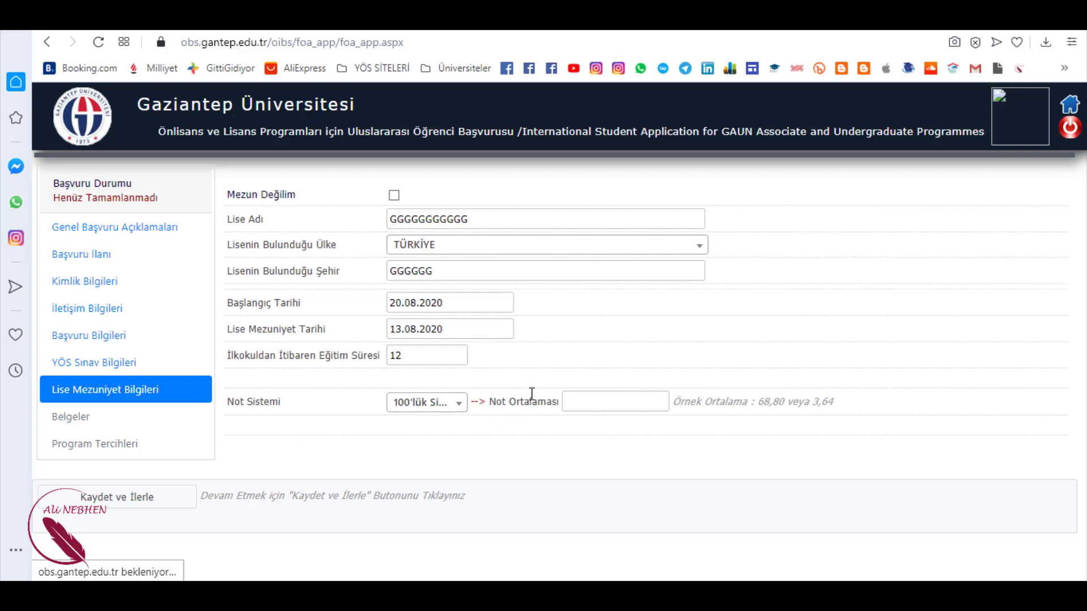
- Enter a grade average of 50,03, then save the high school details and continue to Belgeler
{"action": "left_click", "coordinate": [595, 402]}
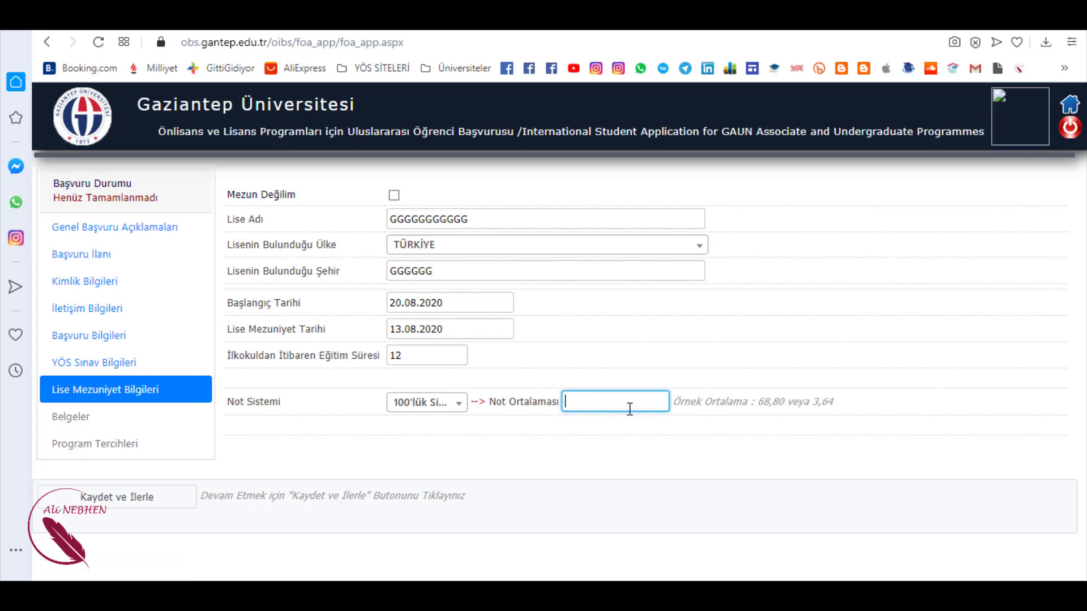
{"action": "type", "text": "50,03"}
{"action": "left_click", "coordinate": [544, 477]}
{"action": "left_click", "coordinate": [129, 506]}
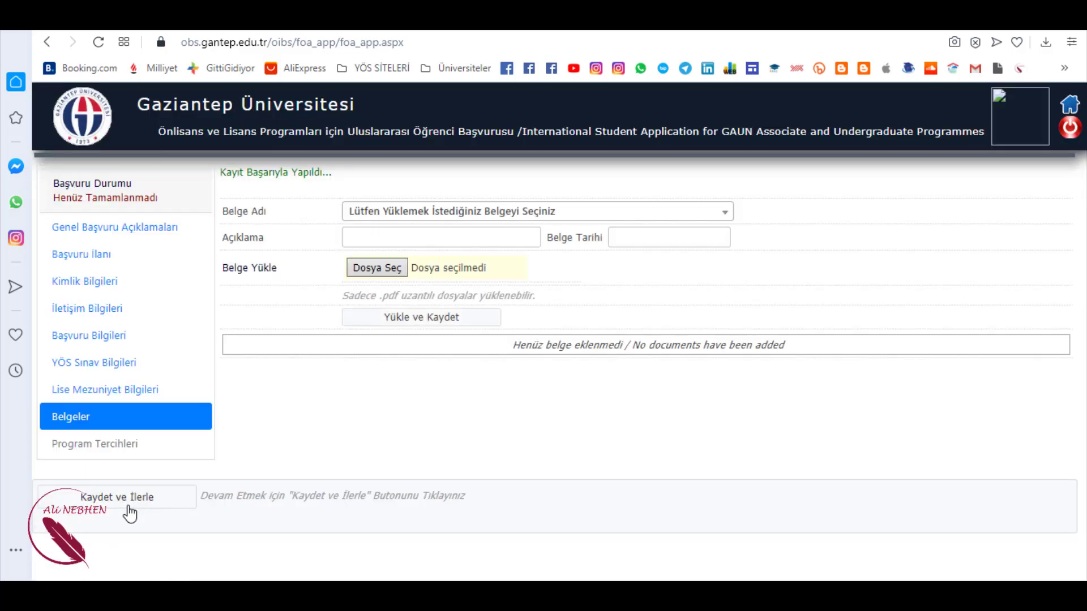
- Choose Kimlik Belgesi/Pasaport/Mavi Kart as the document to upload and describe it as KİMLİK
{"action": "left_click", "coordinate": [505, 215]}
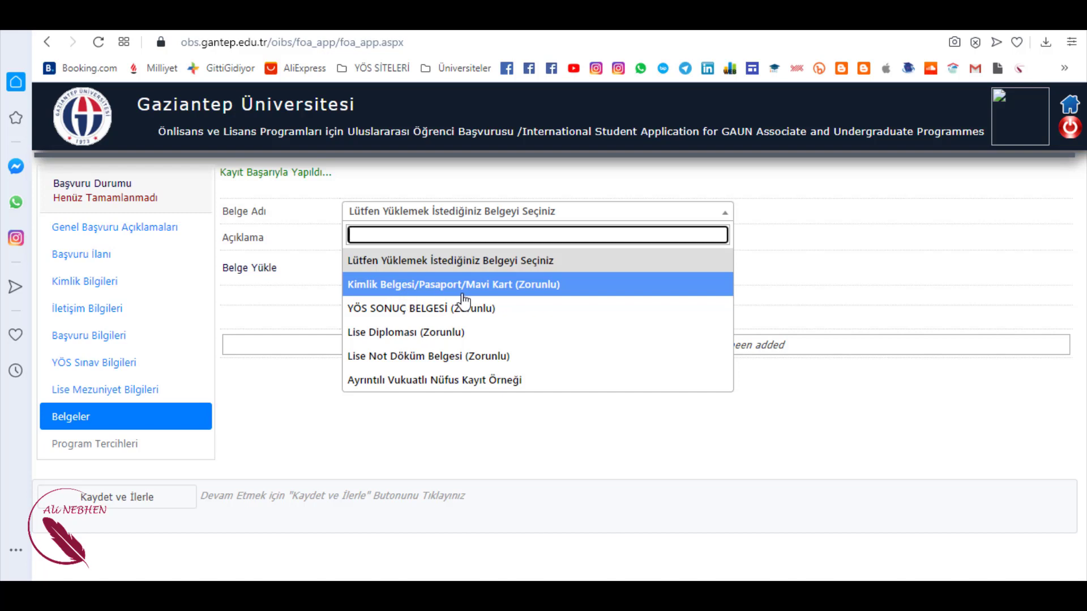
{"action": "left_click", "coordinate": [403, 289]}
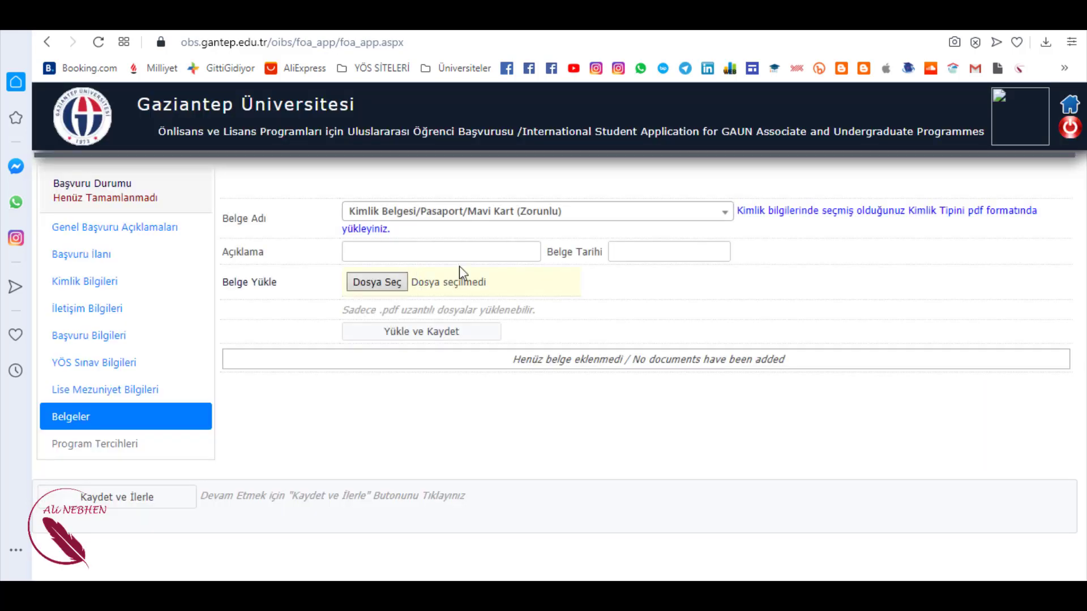
{"action": "left_click", "coordinate": [359, 259]}
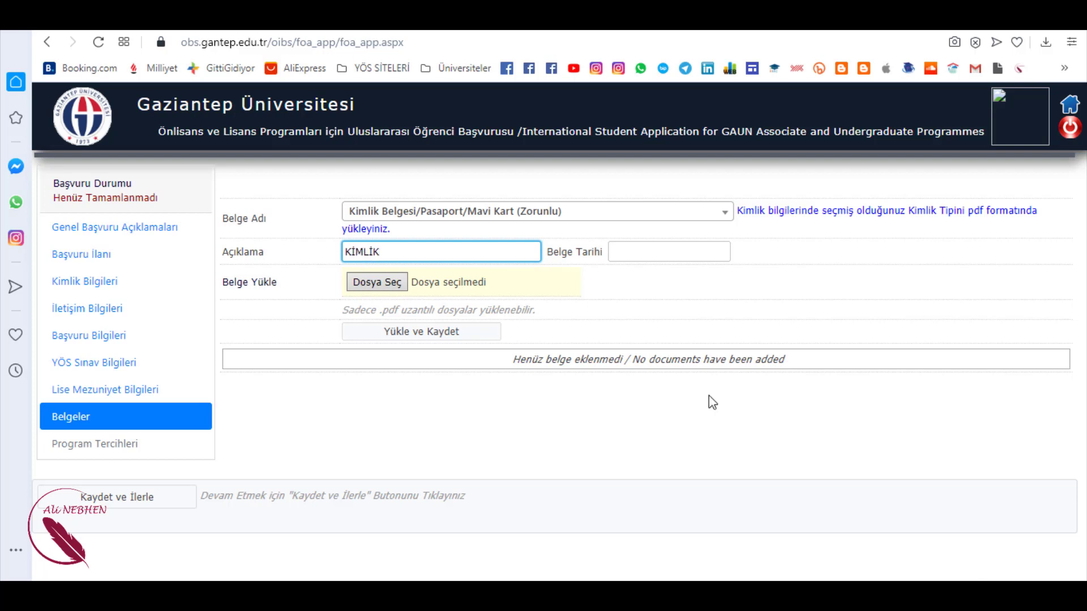
- Attach important.pdf as the identity document, then upload and save it to the application
{"action": "left_click", "coordinate": [374, 286]}
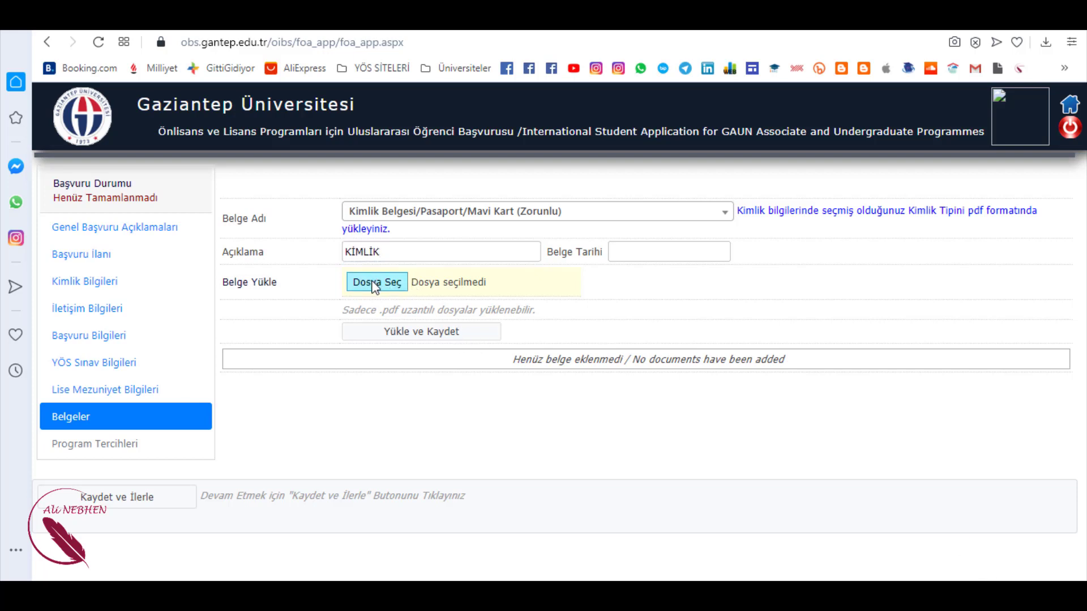
{"action": "left_click", "coordinate": [307, 138]}
{"action": "key", "text": "Return"}
{"action": "left_click", "coordinate": [386, 253]}
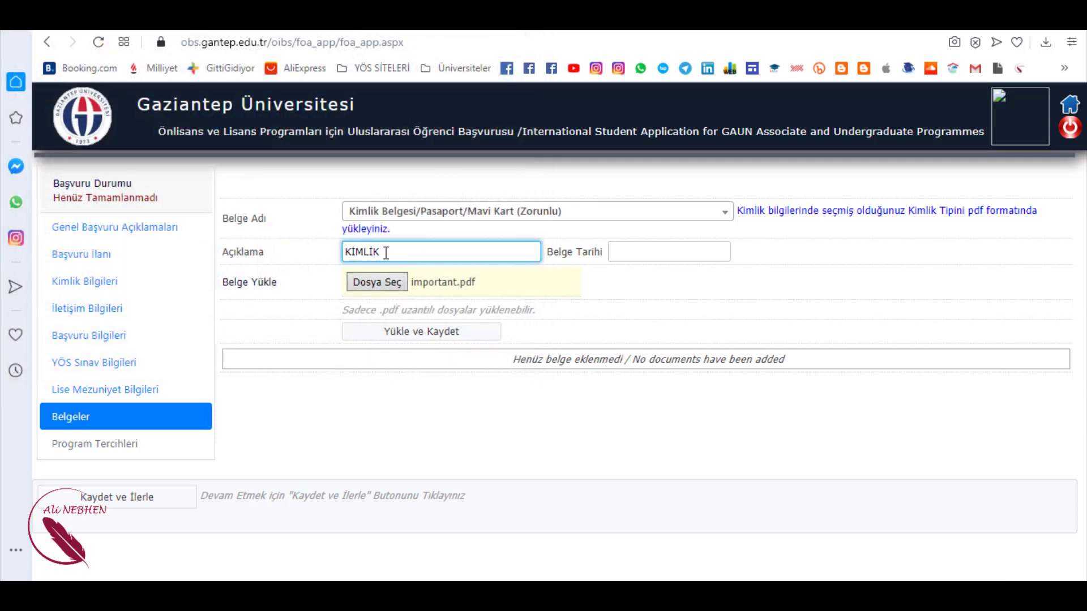
{"action": "left_click", "coordinate": [413, 211]}
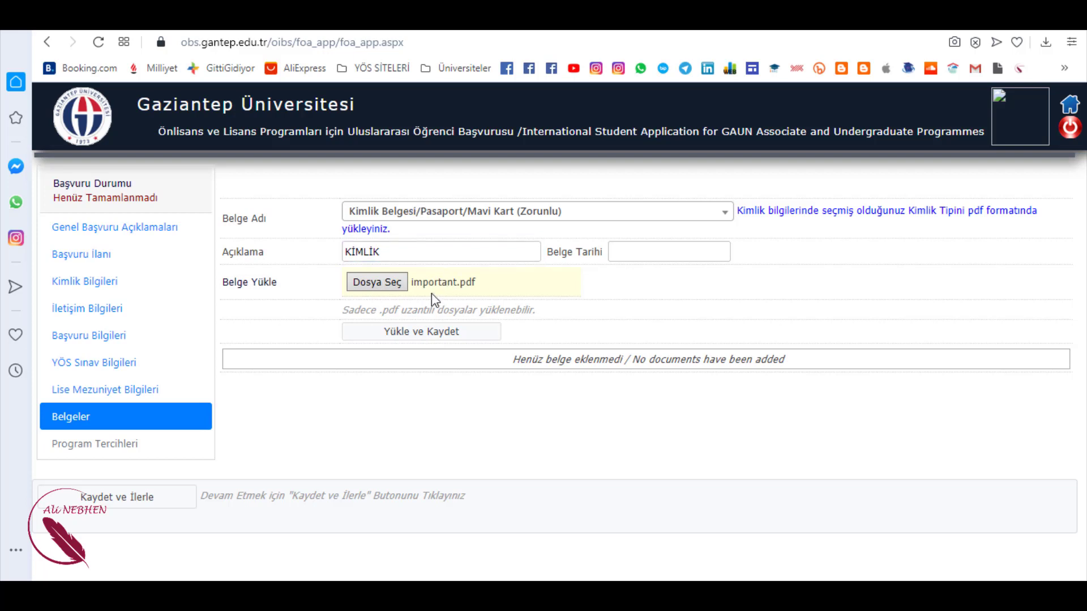
{"action": "left_click", "coordinate": [419, 335]}
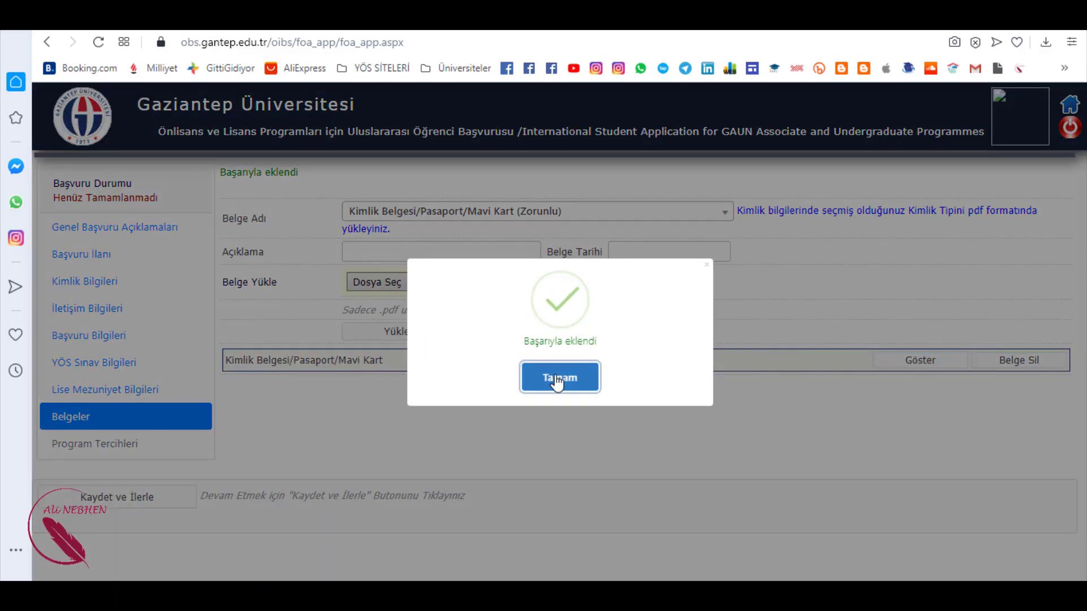
{"action": "left_click", "coordinate": [558, 379]}
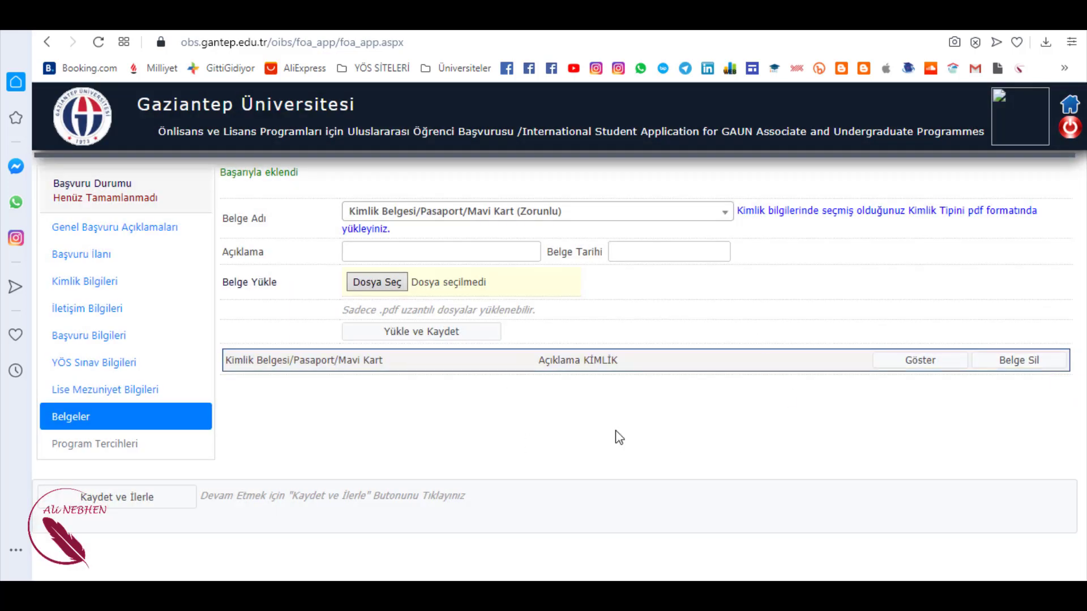
- Upload important.pdf as the YÖS SONUÇ BELGESİ with the description YÖS and save it to the application
{"action": "left_click", "coordinate": [459, 220]}
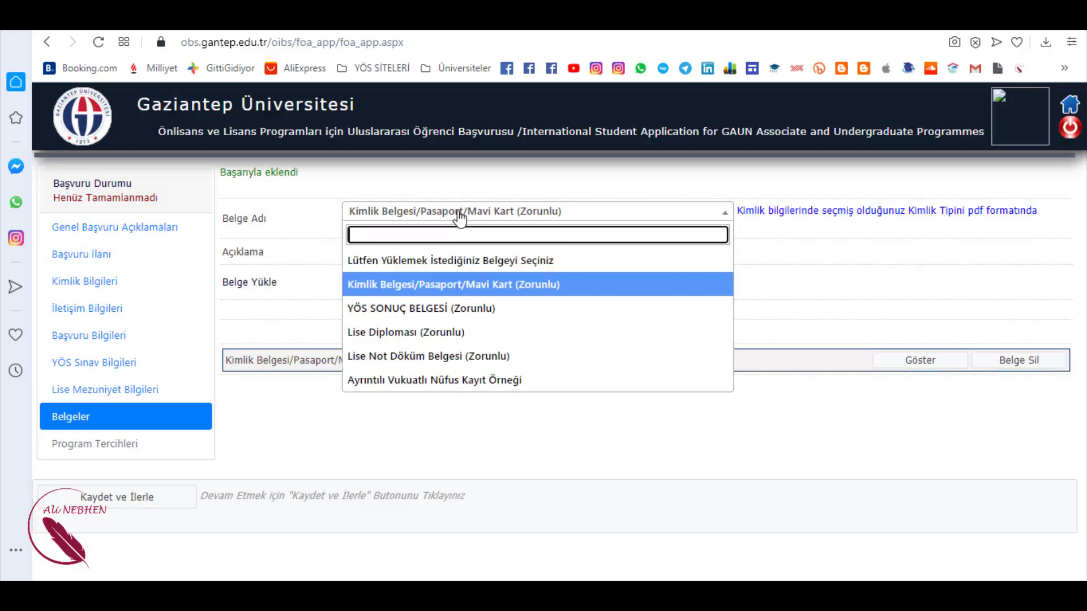
{"action": "left_click", "coordinate": [450, 308]}
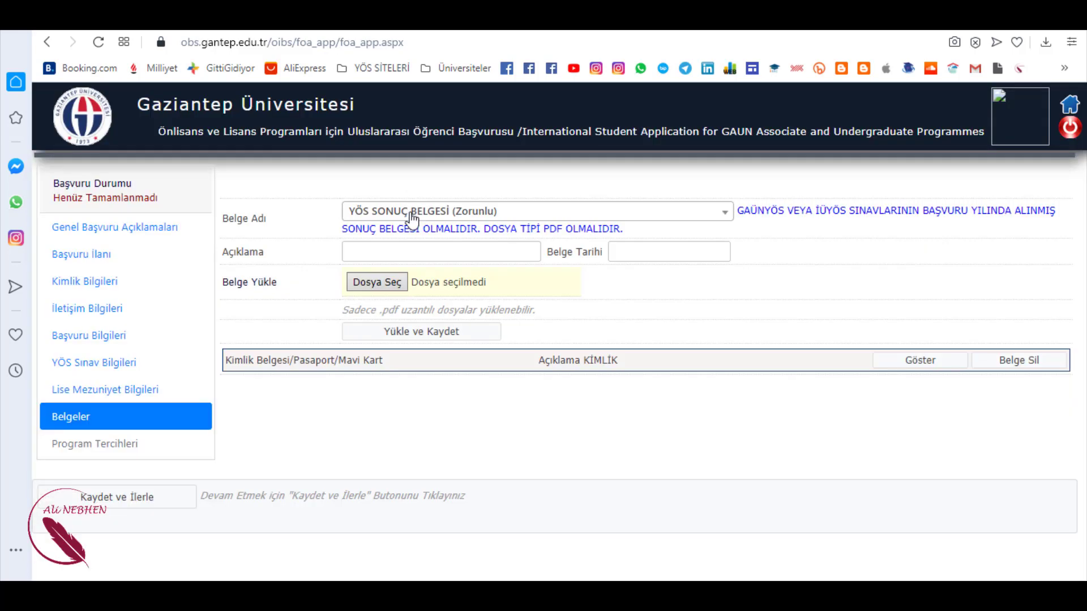
{"action": "left_click", "coordinate": [424, 281]}
{"action": "double_click", "coordinate": [280, 135]}
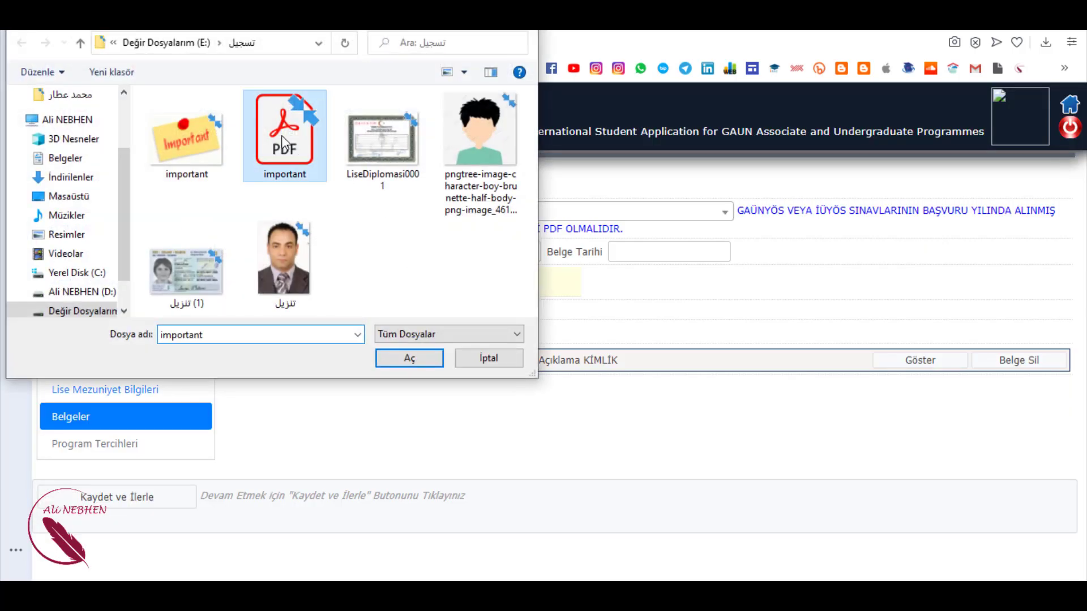
{"action": "left_click", "coordinate": [390, 250]}
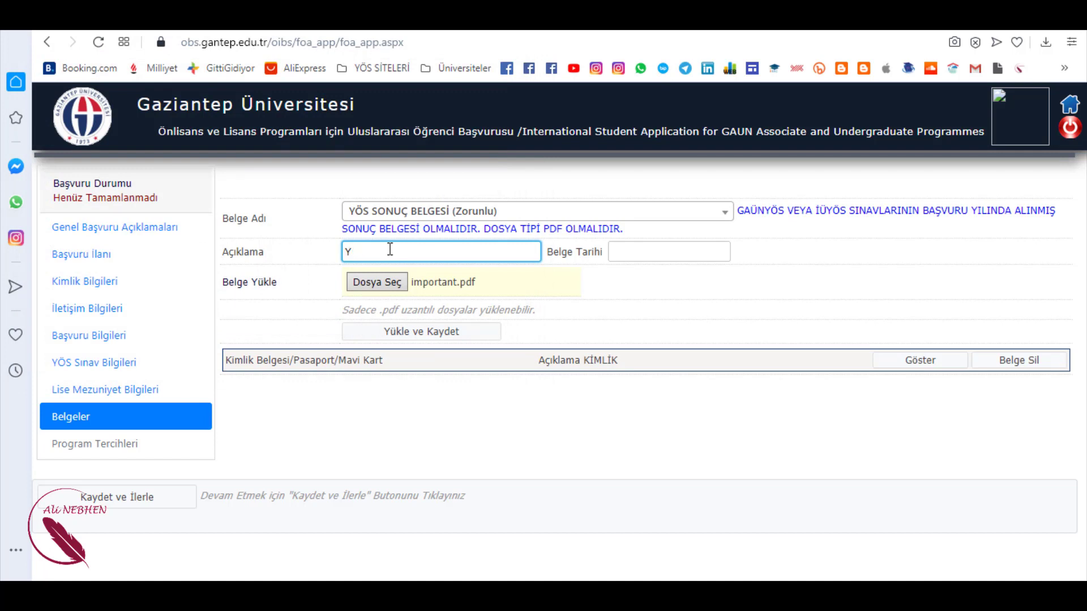
{"action": "left_click", "coordinate": [405, 337]}
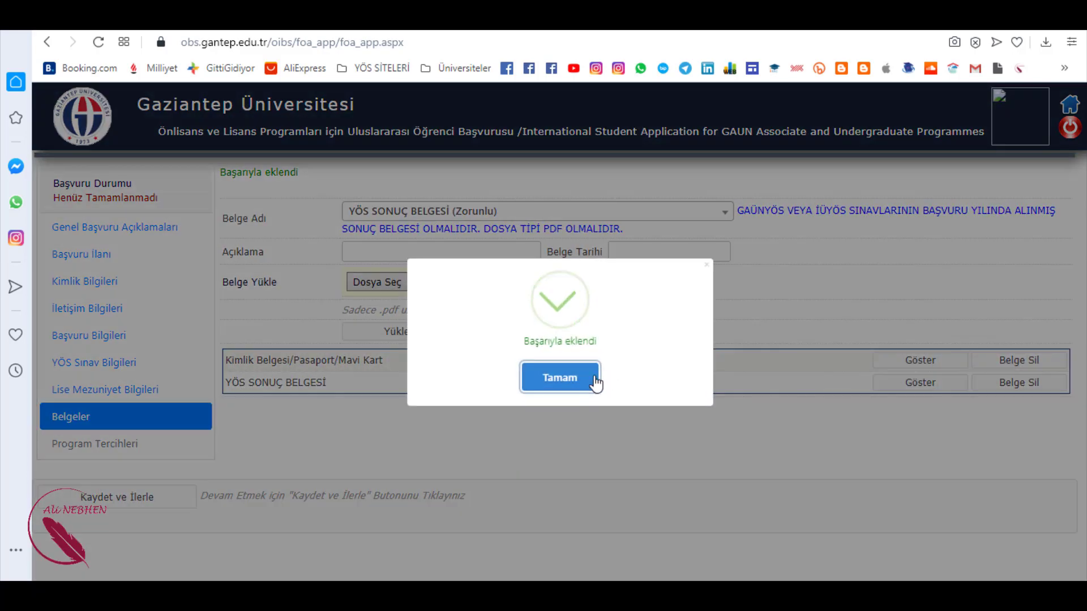
{"action": "left_click", "coordinate": [594, 378]}
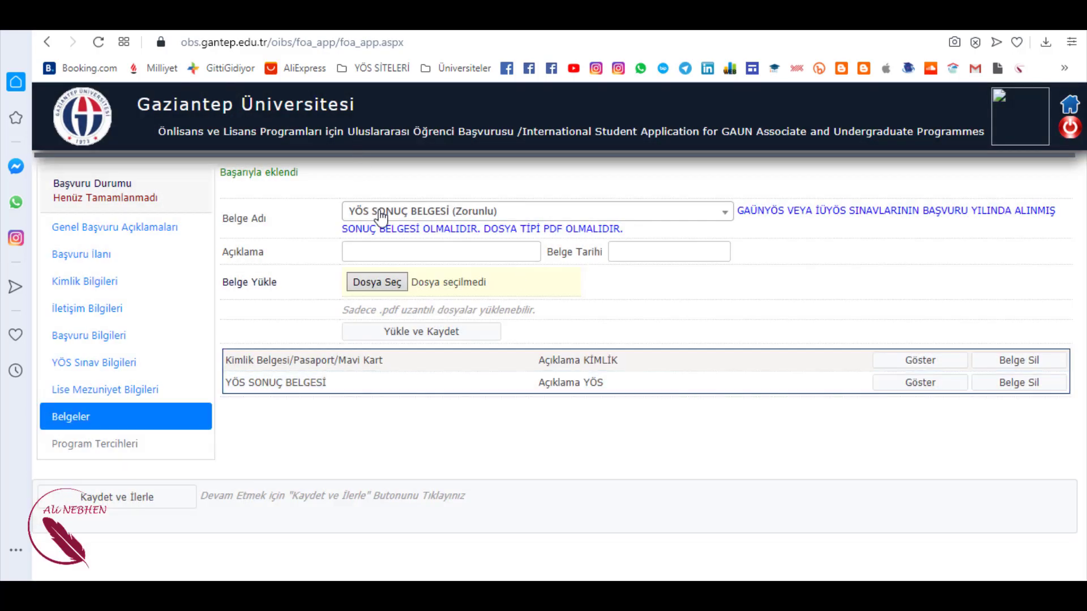
- Upload important.pdf as the Lise Diploması with the description LİSE DP. and save it to the application
{"action": "left_click", "coordinate": [378, 215]}
{"action": "left_click", "coordinate": [391, 340]}
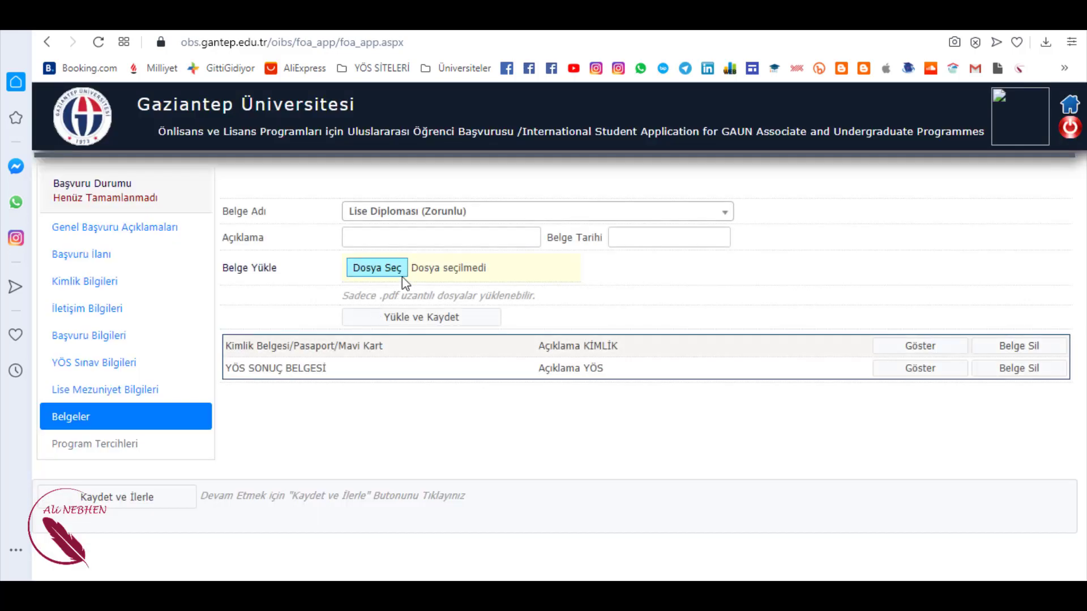
{"action": "left_click", "coordinate": [378, 268]}
{"action": "left_click", "coordinate": [263, 117]}
{"action": "double_click", "coordinate": [264, 117]}
{"action": "left_click", "coordinate": [389, 228]}
{"action": "type", "text": "LİSE DP."}
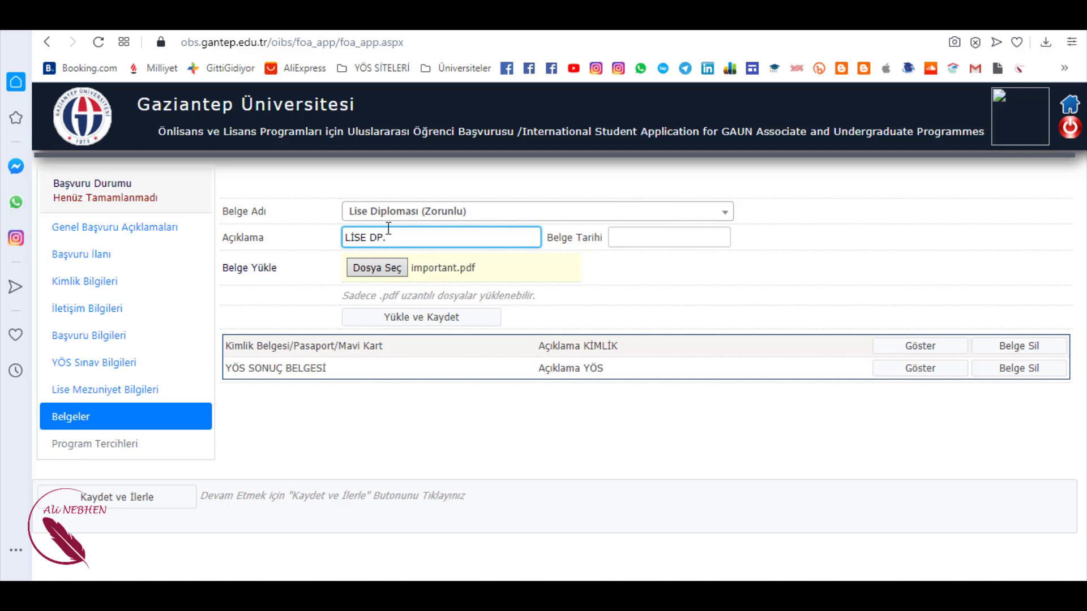
{"action": "left_click", "coordinate": [434, 316]}
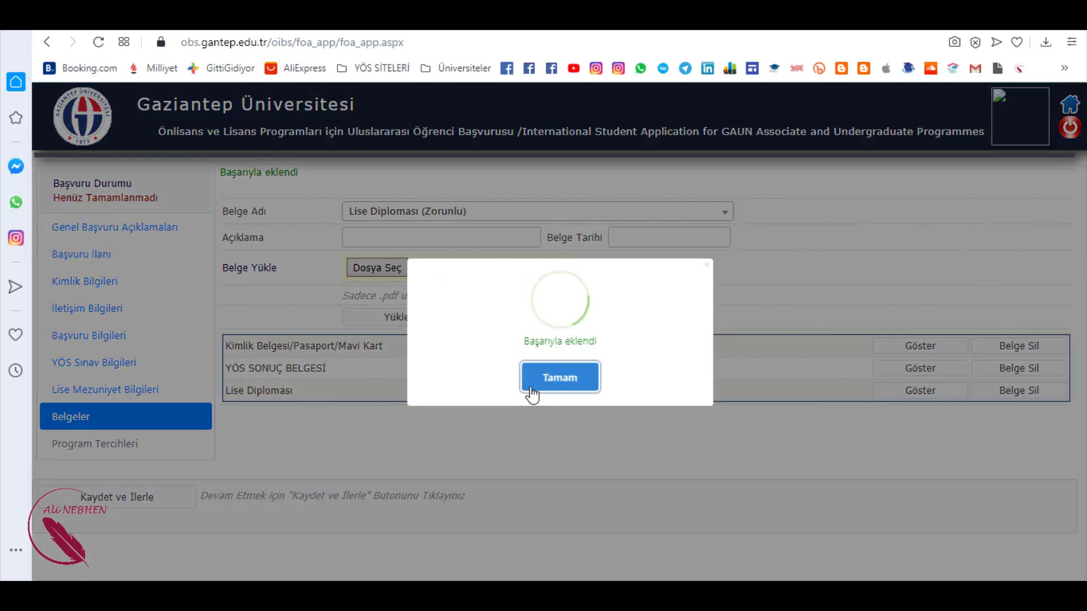
{"action": "left_click", "coordinate": [545, 381]}
- Upload important.pdf as the Lise Not Döküm Belgesi with the description NOT and save it to the application
{"action": "left_click", "coordinate": [401, 212]}
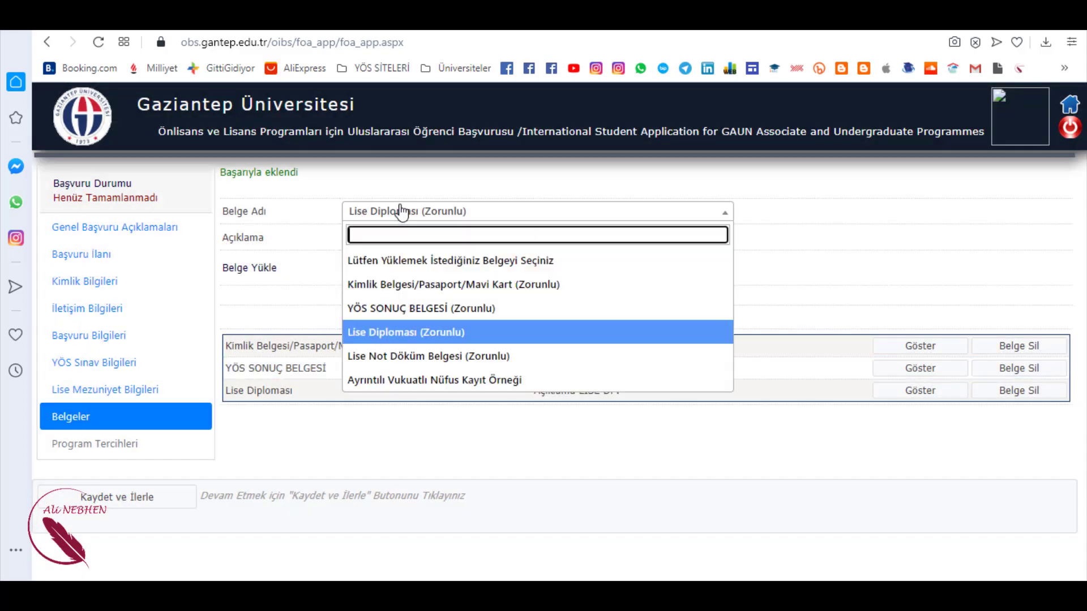
{"action": "left_click", "coordinate": [404, 356]}
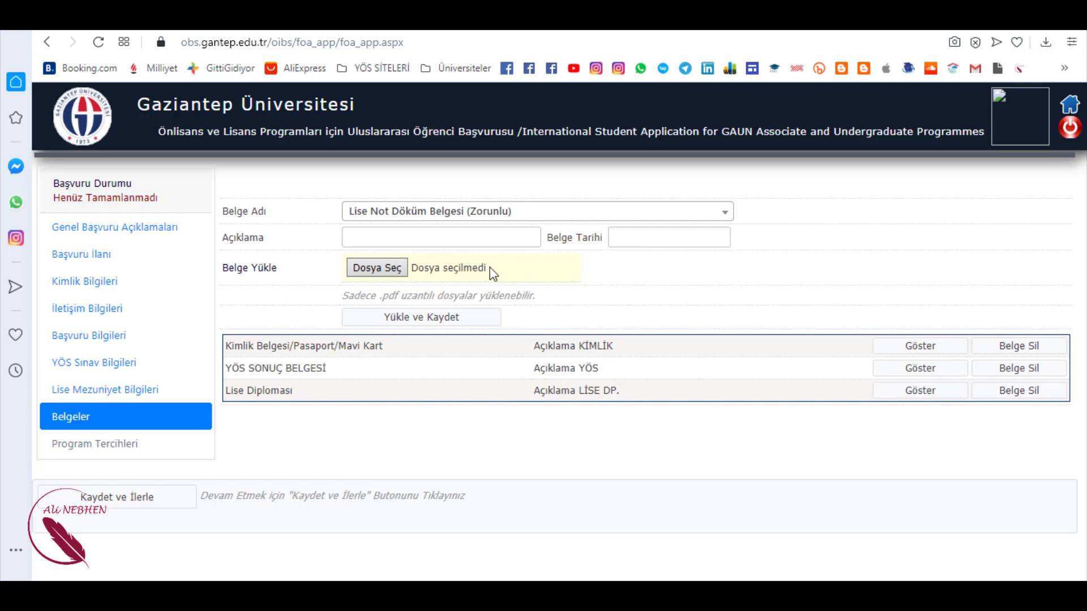
{"action": "left_click", "coordinate": [492, 274]}
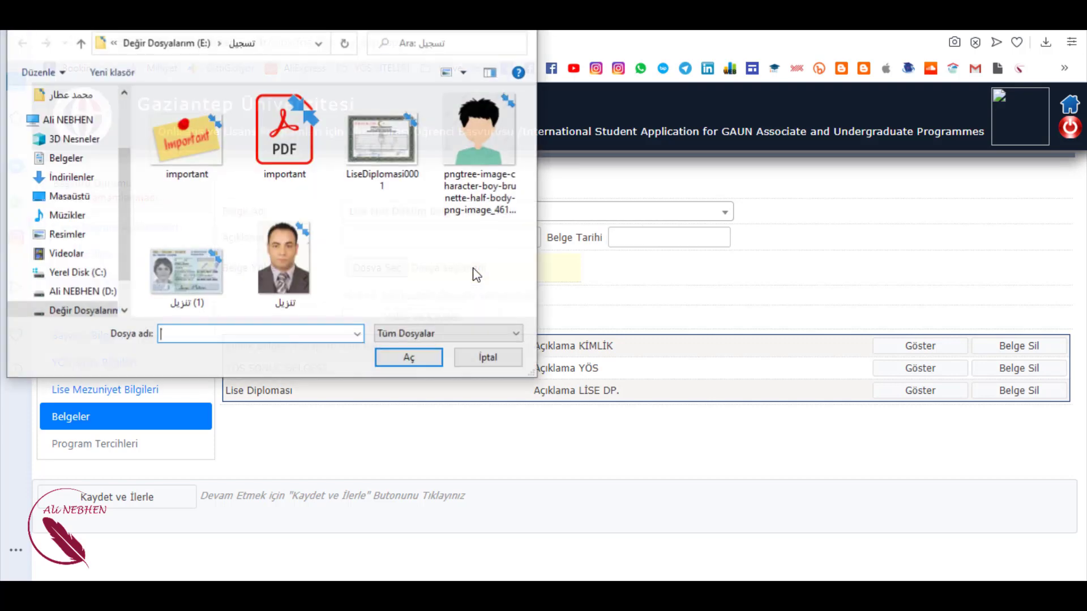
{"action": "left_click", "coordinate": [300, 139]}
{"action": "double_click", "coordinate": [301, 139]}
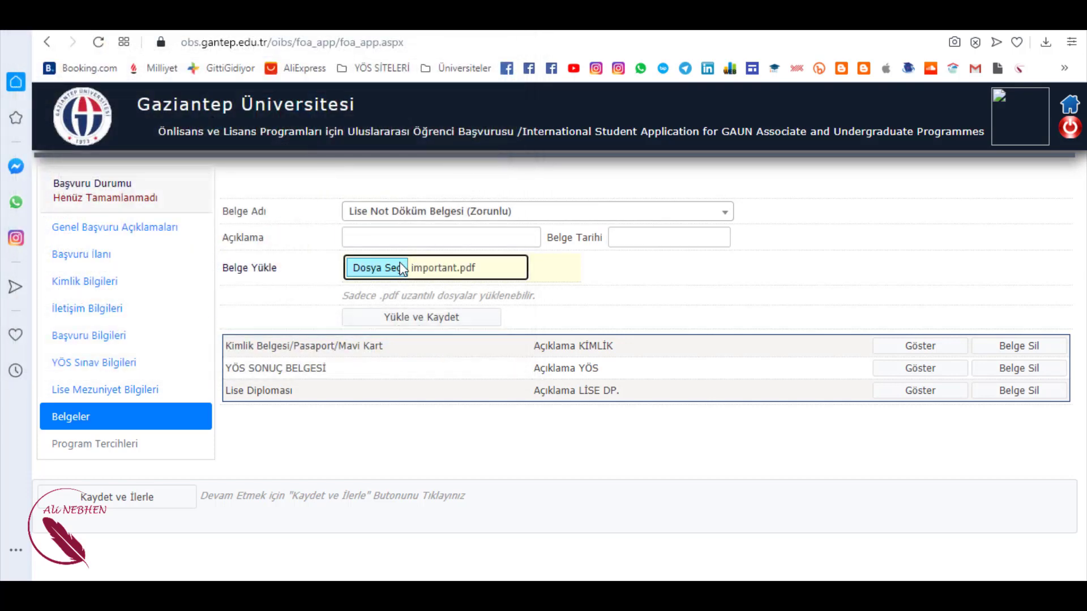
{"action": "left_click", "coordinate": [382, 239]}
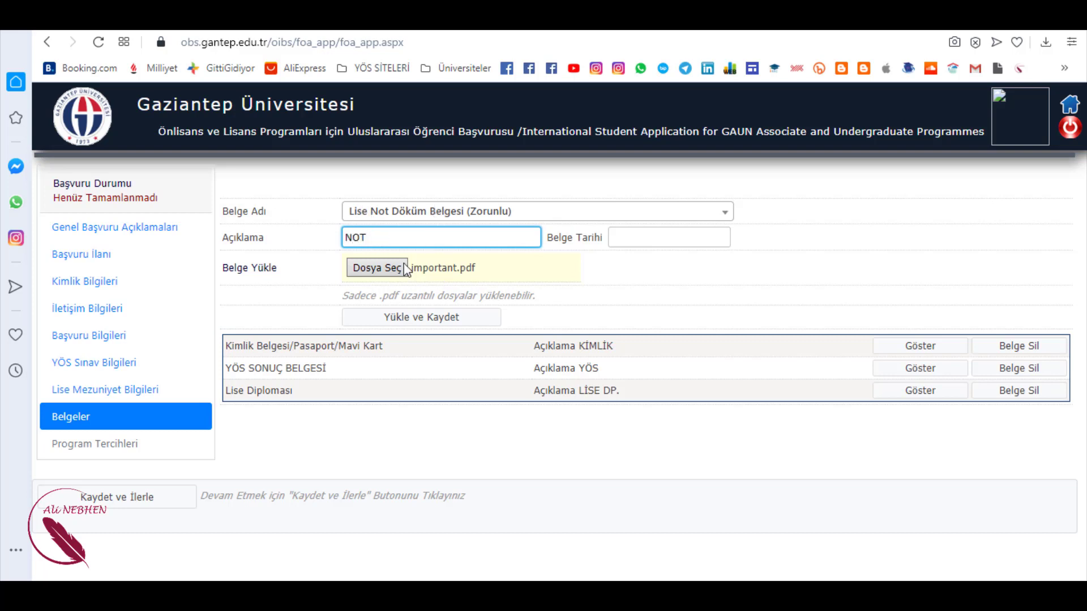
{"action": "left_click", "coordinate": [421, 325]}
- Check the remaining document types, then save the Belgeler section and continue to Program Tercihleri
{"action": "left_click", "coordinate": [417, 212]}
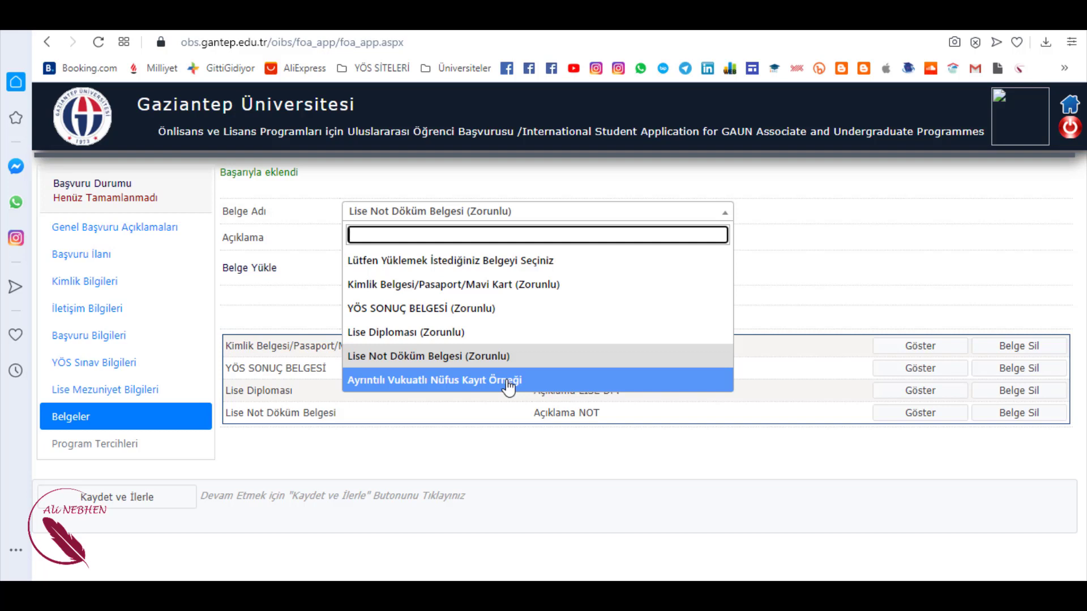
{"action": "left_click", "coordinate": [294, 267]}
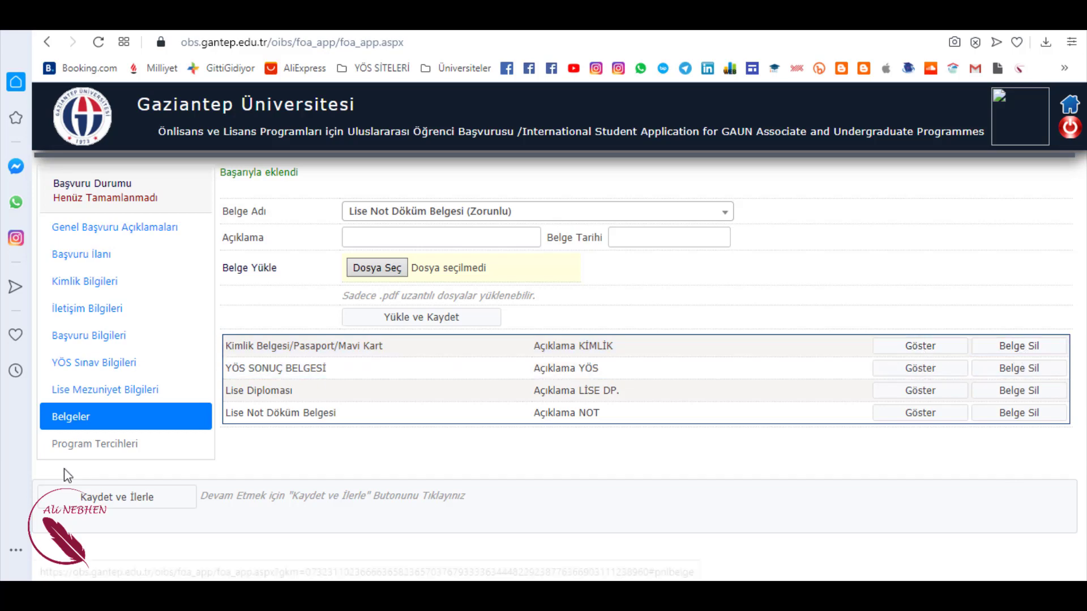
{"action": "left_click", "coordinate": [116, 513]}
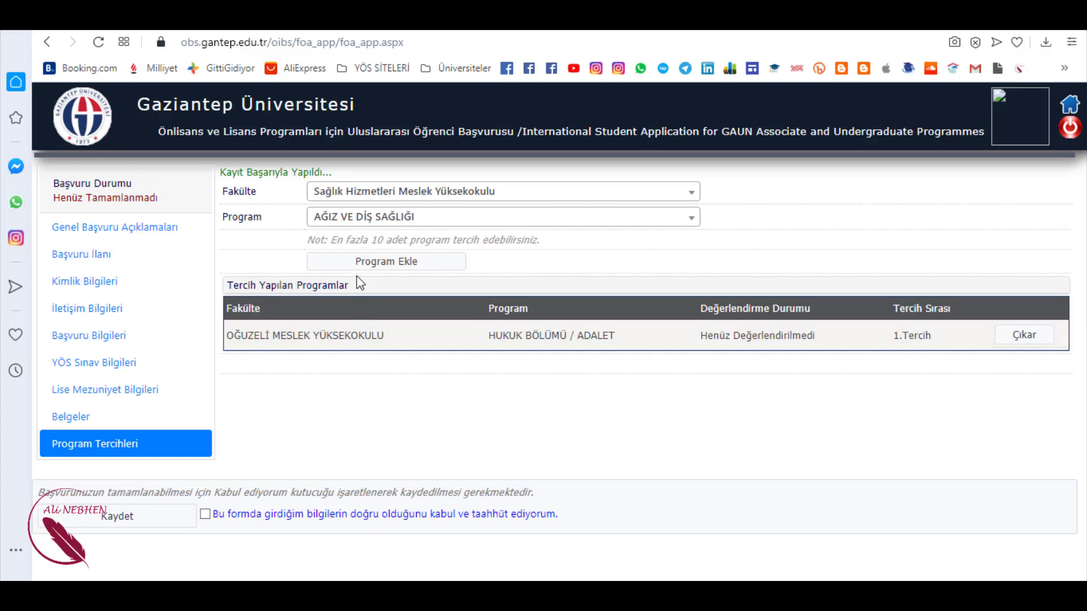
{"action": "left_click_drag", "start_coordinate": [332, 240], "coordinate": [362, 234]}
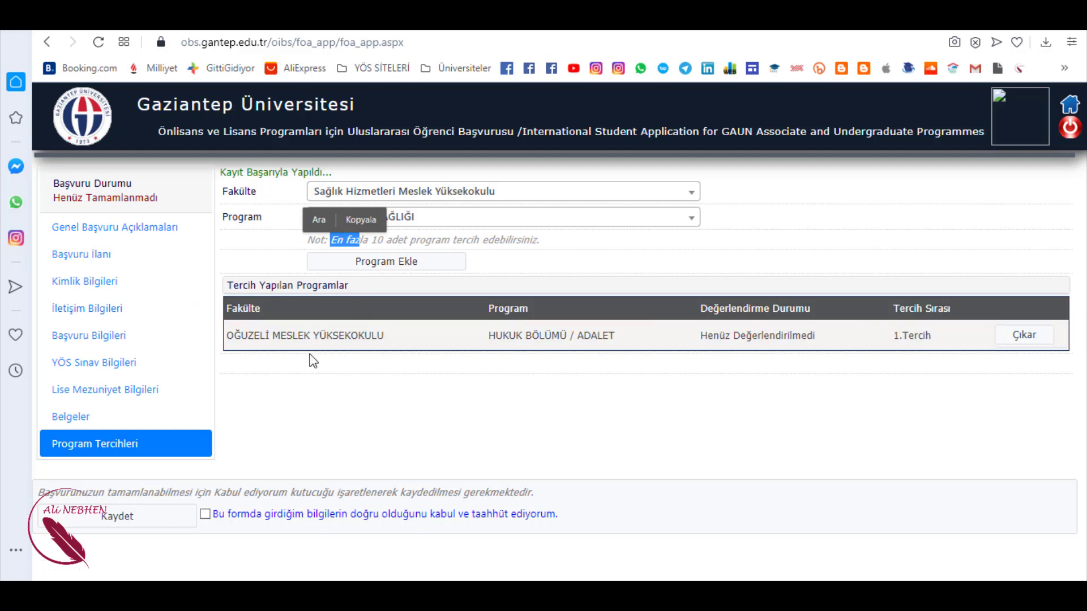
{"action": "left_click", "coordinate": [336, 417]}
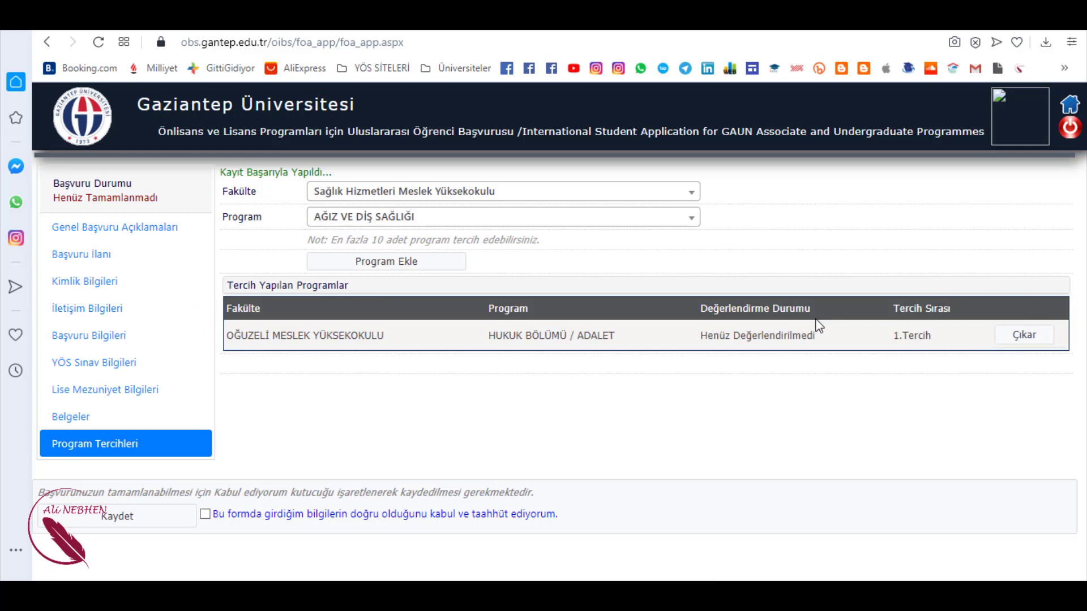
{"action": "triple_click", "coordinate": [772, 340]}
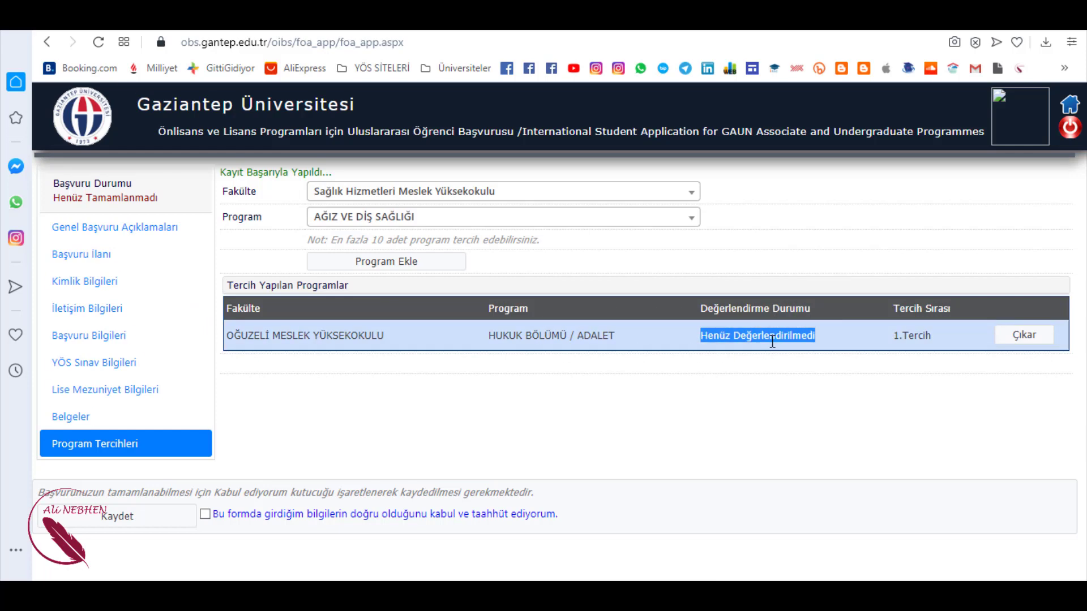
- Add the Makine program from Naci Topçuoğlu Meslek Yüksekokulu to the program preferences
{"action": "left_click", "coordinate": [377, 196]}
{"action": "scroll", "coordinate": [377, 280], "scroll_direction": "down", "scroll_amount": 3}
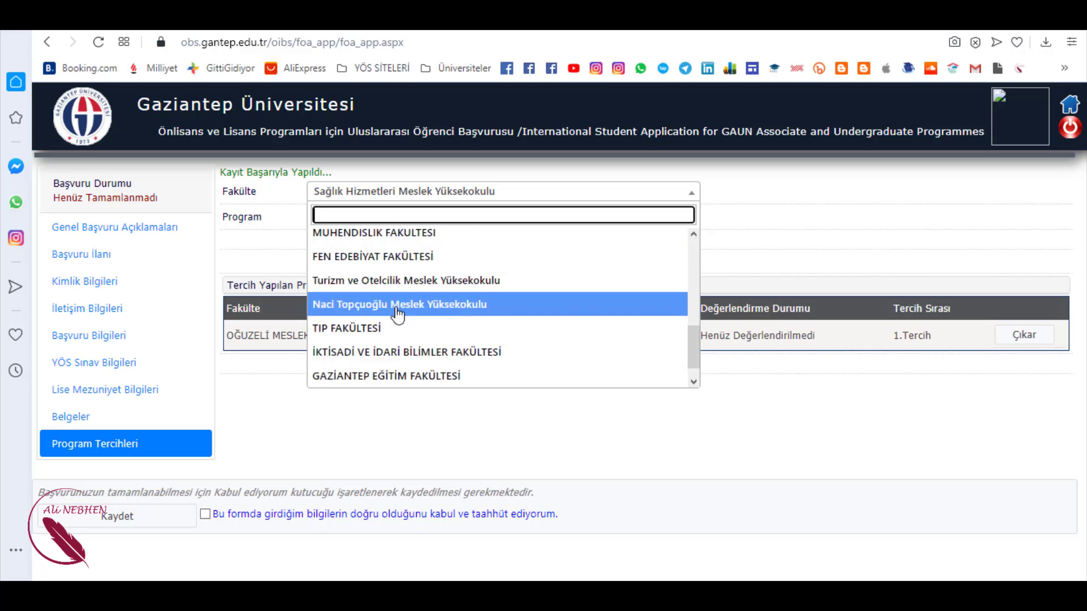
{"action": "left_click", "coordinate": [398, 306]}
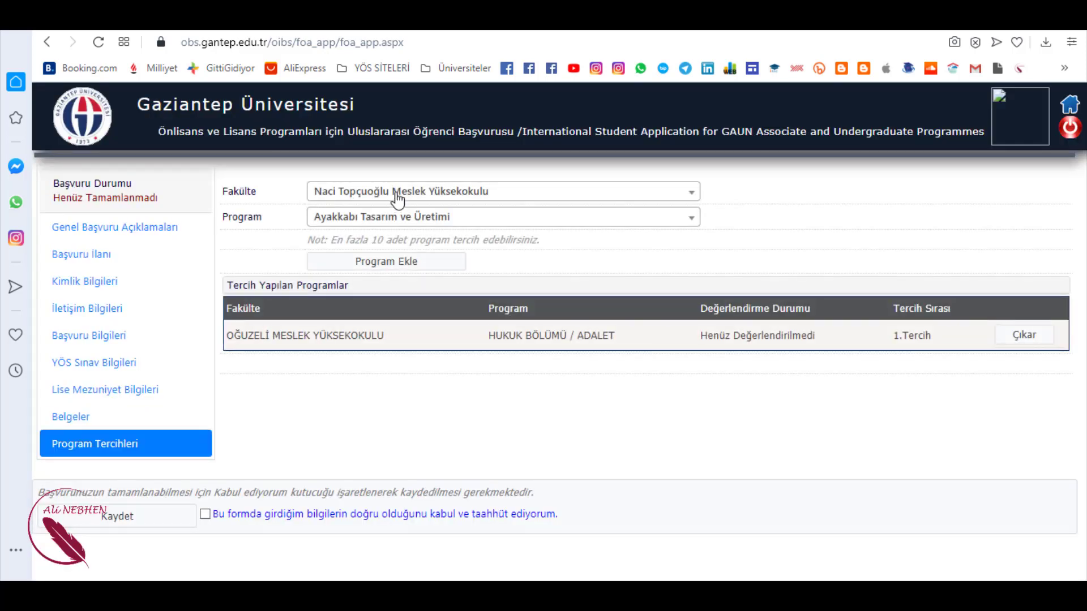
{"action": "left_click", "coordinate": [390, 221]}
{"action": "scroll", "coordinate": [401, 339], "scroll_direction": "down", "scroll_amount": 3}
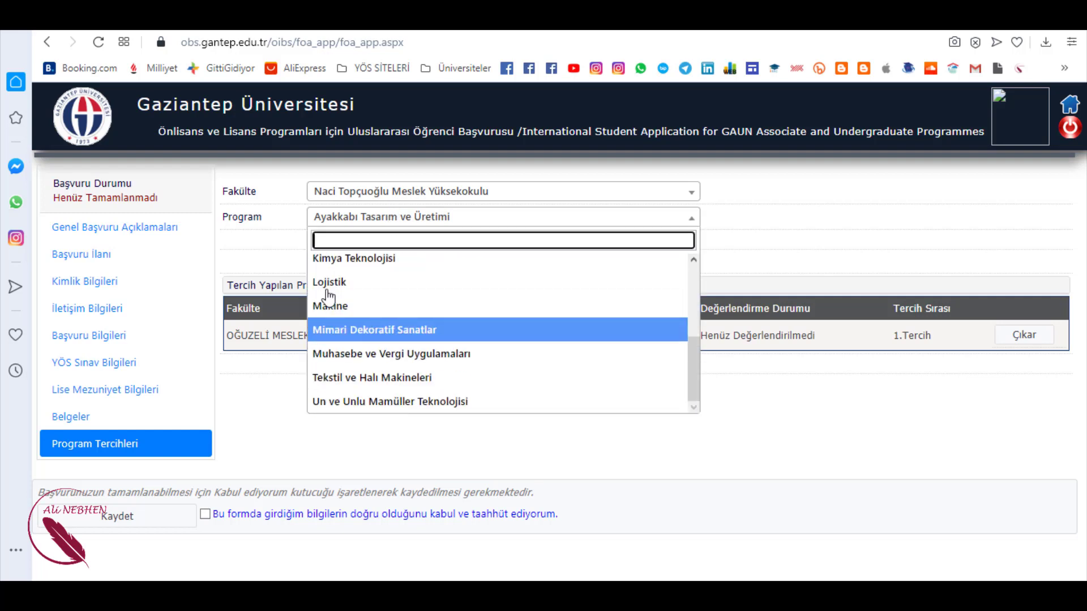
{"action": "left_click", "coordinate": [369, 306]}
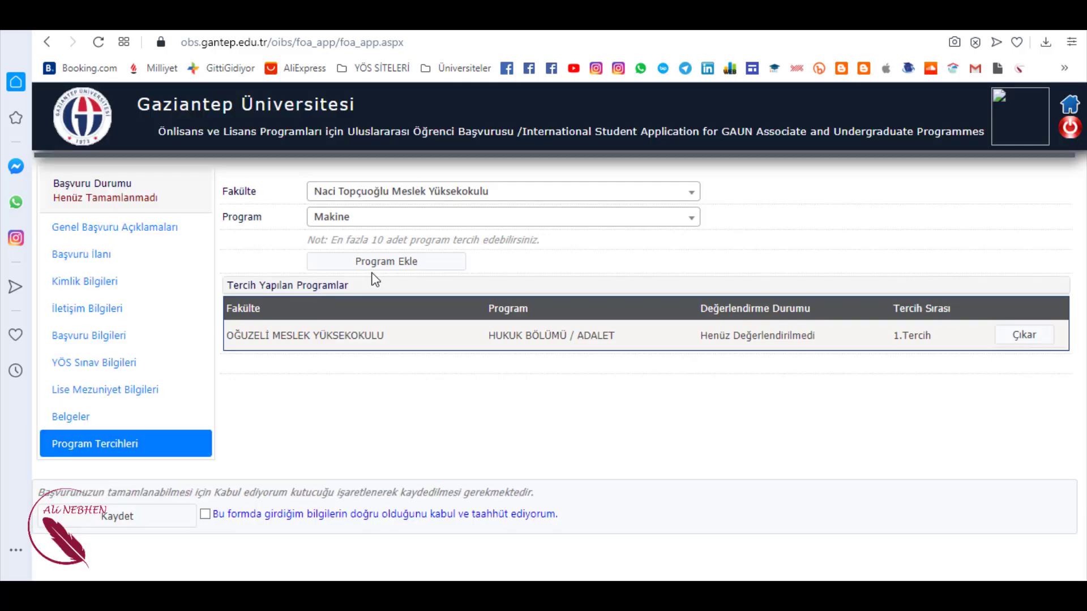
{"action": "left_click", "coordinate": [364, 266]}
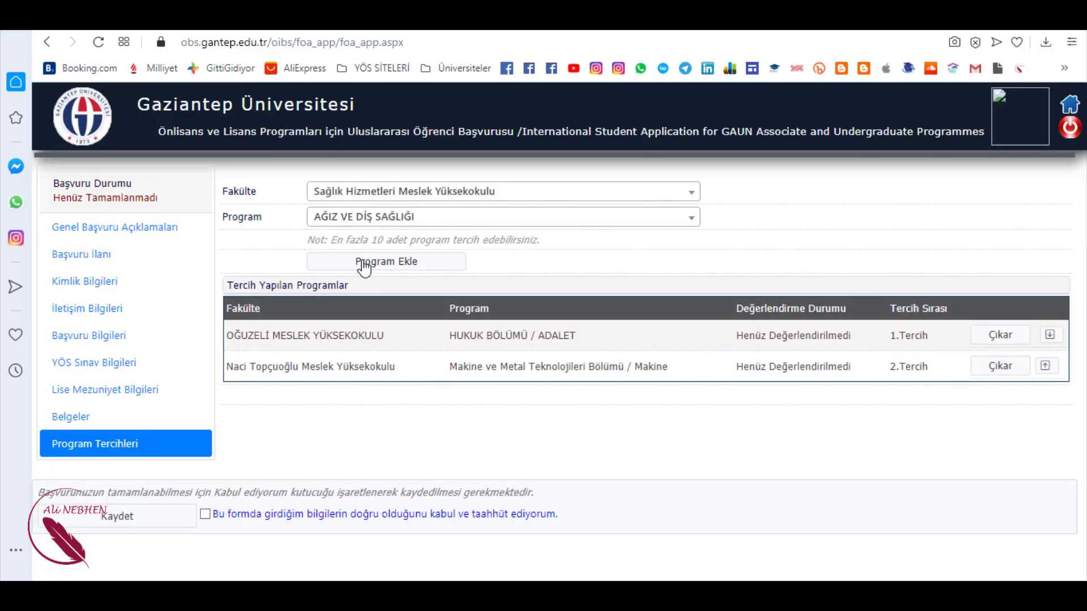
- Move the Makine program up to first preference and remove the ADALET program from the preferences
{"action": "left_click", "coordinate": [1046, 367]}
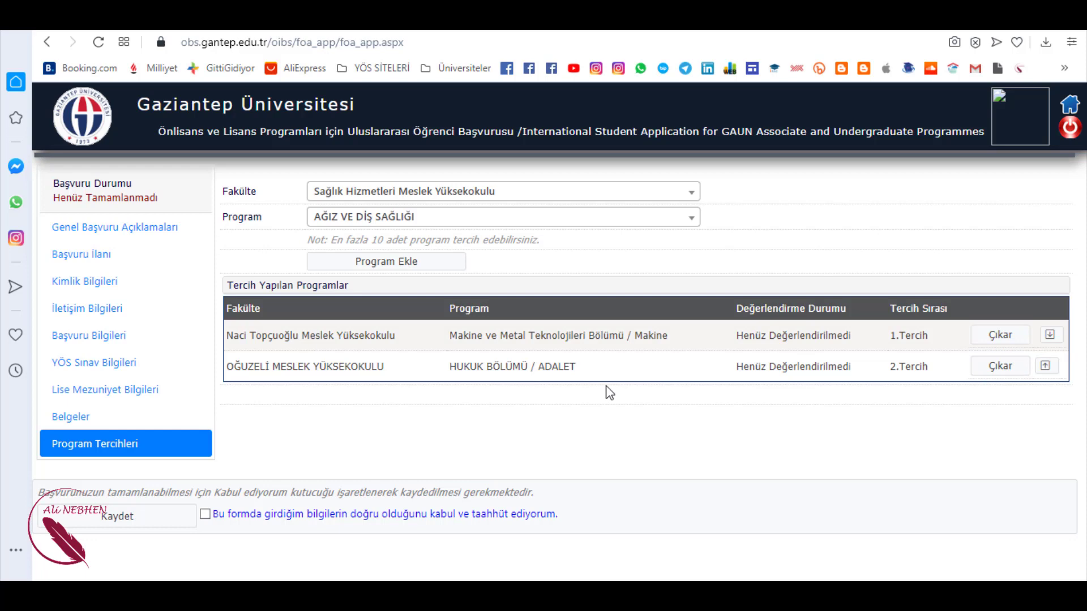
{"action": "left_click", "coordinate": [999, 368]}
{"action": "left_click", "coordinate": [517, 222]}
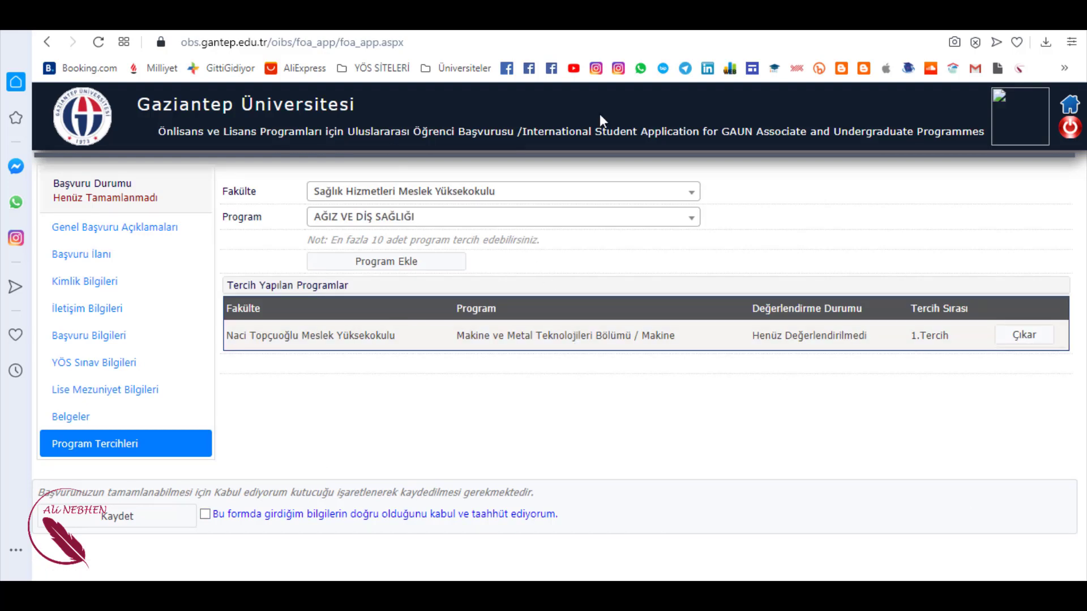
- Look through the available faculties and the programs offered under Sağlık Hizmetleri Meslek Yüksekokulu and İKTİSADİ VE İDARİ BİLİMLER FAKÜLTESİ
{"action": "left_click", "coordinate": [388, 191]}
{"action": "left_click", "coordinate": [230, 214]}
{"action": "left_click", "coordinate": [396, 217]}
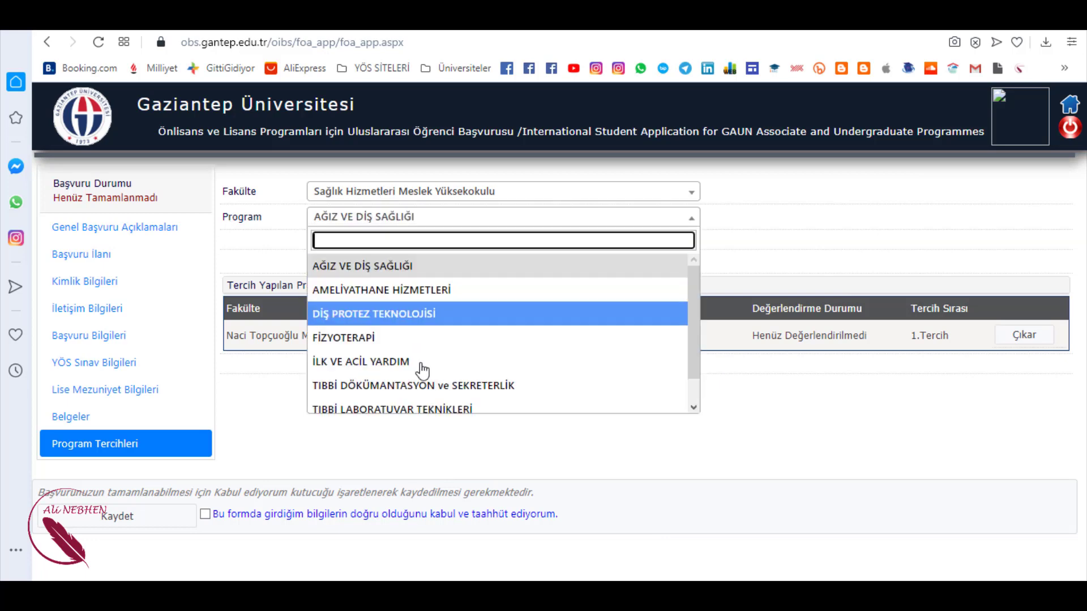
{"action": "scroll", "coordinate": [599, 381], "scroll_direction": "down", "scroll_amount": 1}
{"action": "left_click", "coordinate": [390, 191]}
{"action": "left_click", "coordinate": [373, 337]}
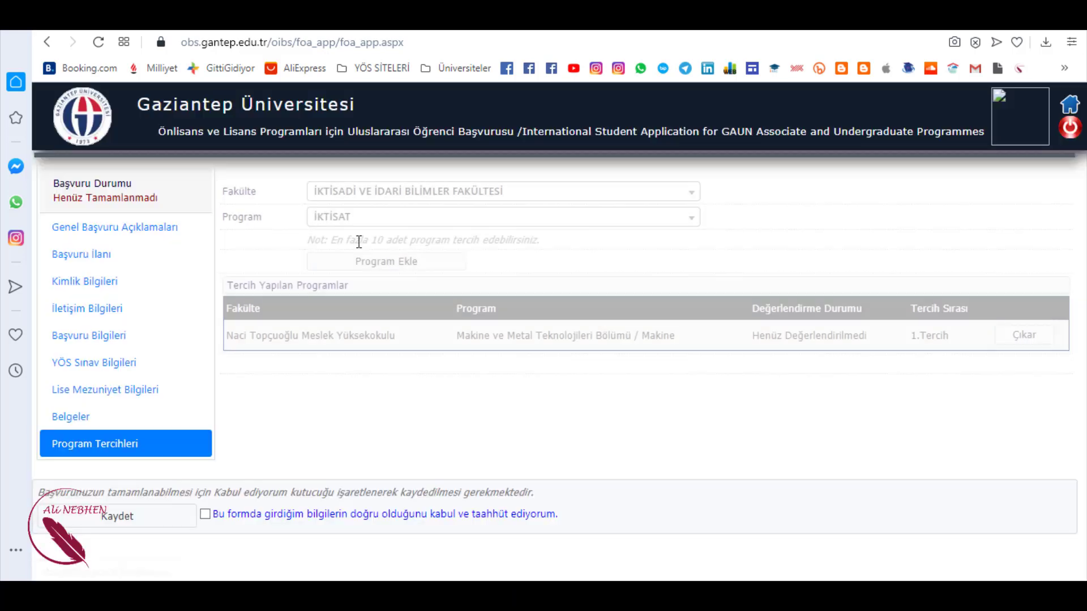
{"action": "left_click", "coordinate": [368, 221]}
{"action": "left_click", "coordinate": [390, 192]}
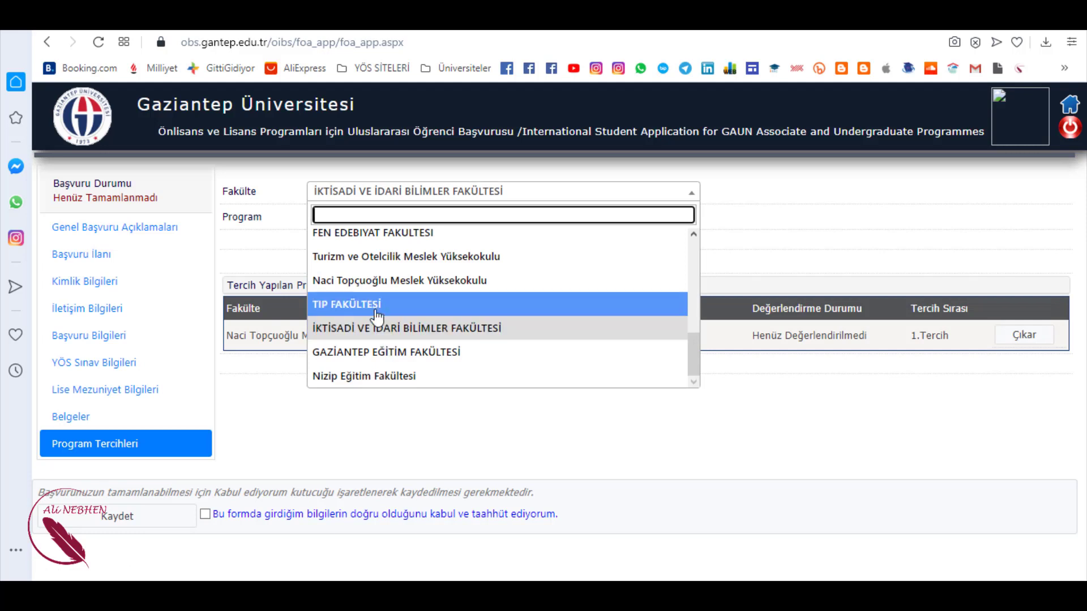
{"action": "scroll", "coordinate": [377, 300], "scroll_direction": "up", "scroll_amount": 3}
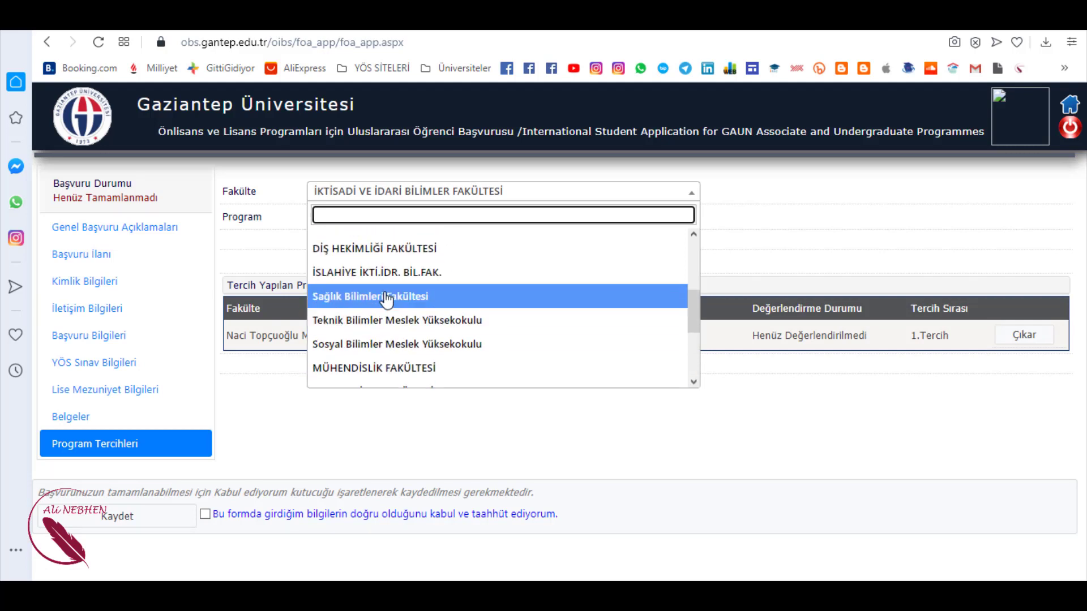
{"action": "scroll", "coordinate": [385, 266], "scroll_direction": "up", "scroll_amount": 3}
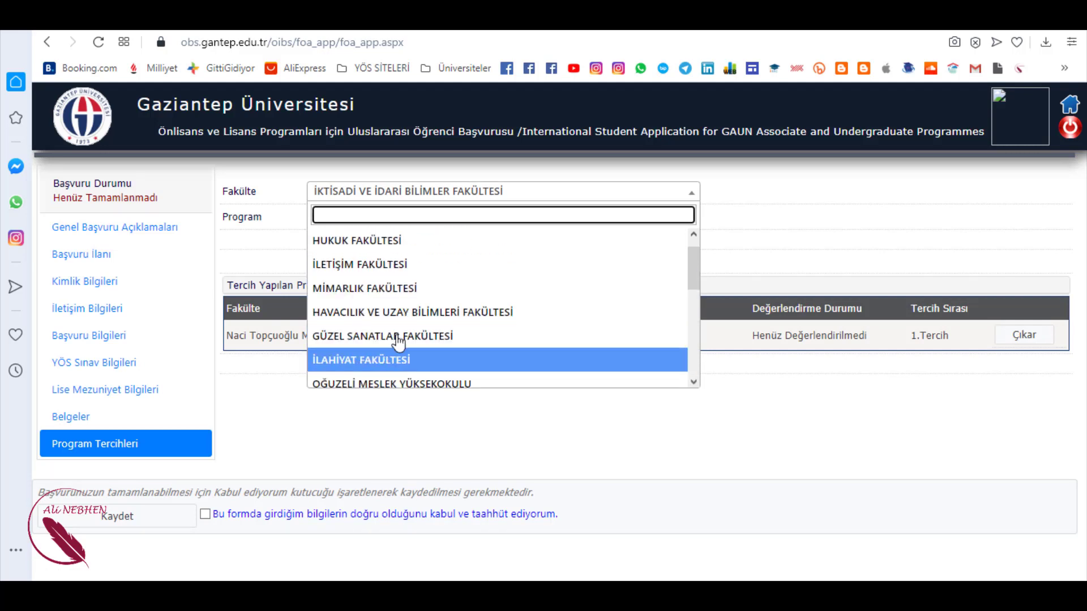
{"action": "left_click", "coordinate": [387, 198]}
- Search the faculty list for MÜ and choose MÜHENDİSLİK FAKÜLTESİ
{"action": "left_click", "coordinate": [387, 198]}
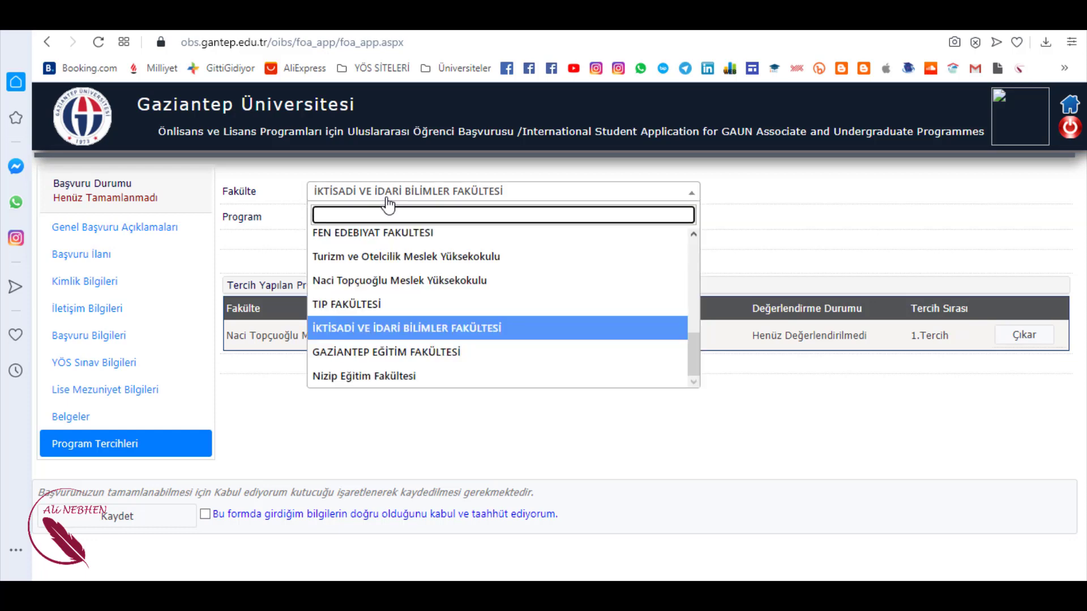
{"action": "type", "text": "MÜ"}
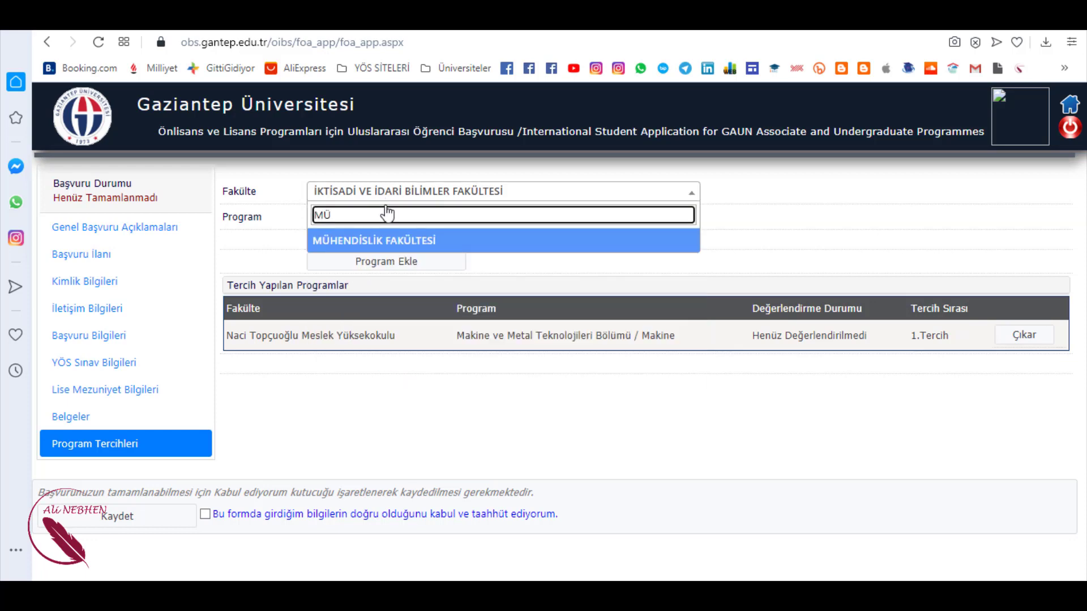
{"action": "left_click", "coordinate": [385, 244]}
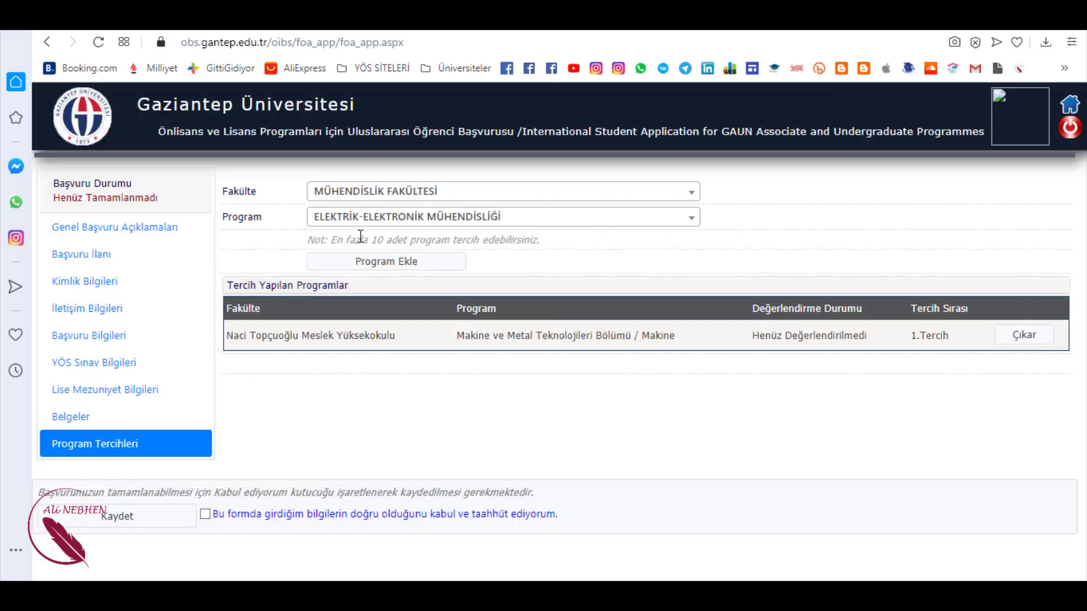
- Look through the programs offered under MÜHENDİSLİK FAKÜLTESİ without choosing a different one
{"action": "left_click", "coordinate": [358, 223]}
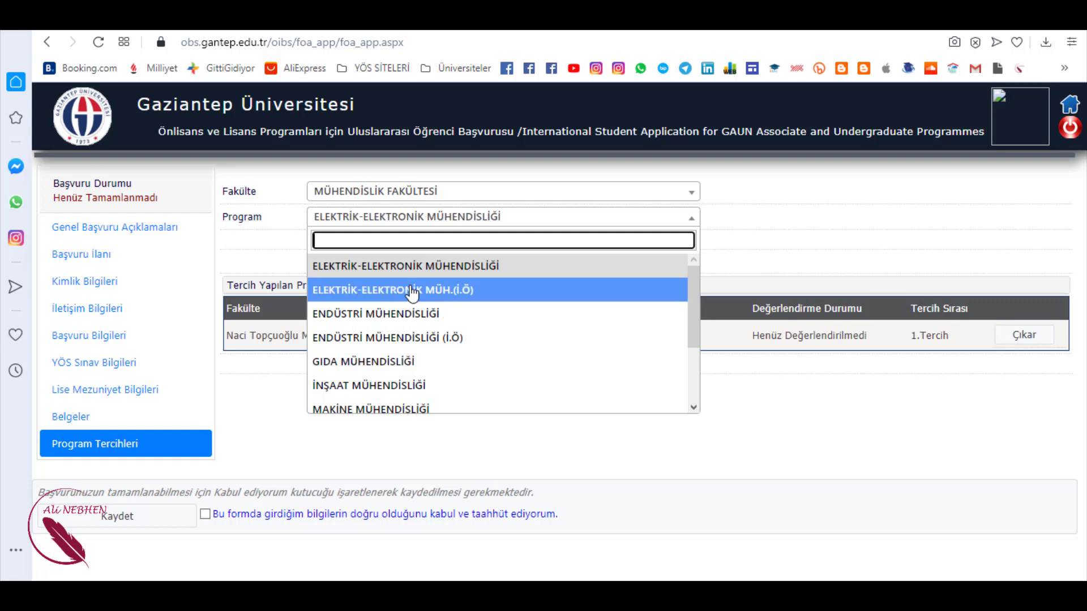
{"action": "scroll", "coordinate": [419, 351], "scroll_direction": "down", "scroll_amount": 1}
{"action": "scroll", "coordinate": [419, 351], "scroll_direction": "down", "scroll_amount": 2}
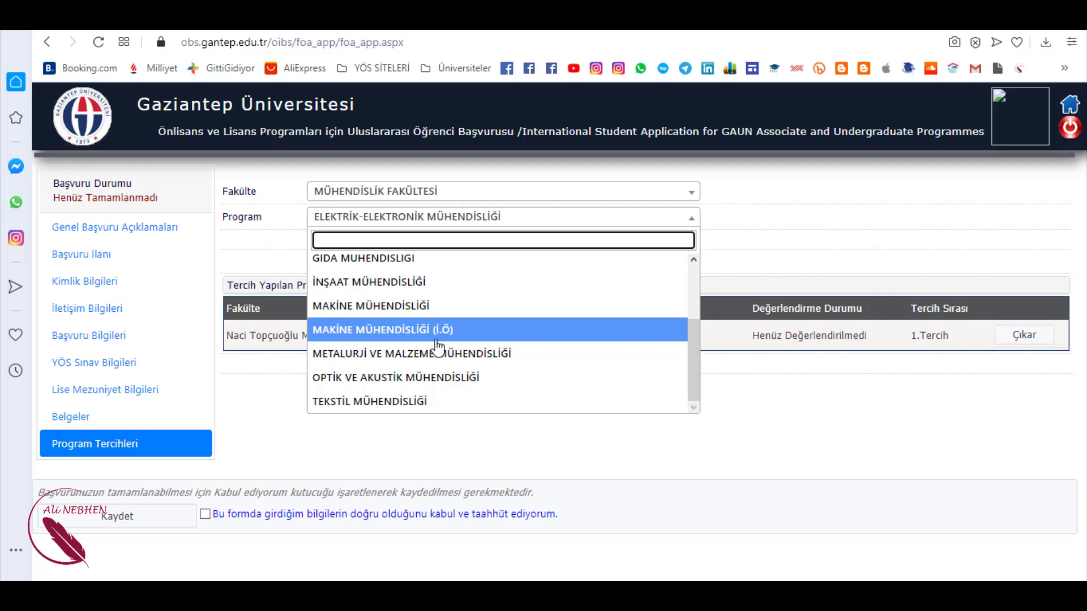
{"action": "left_click", "coordinate": [262, 242]}
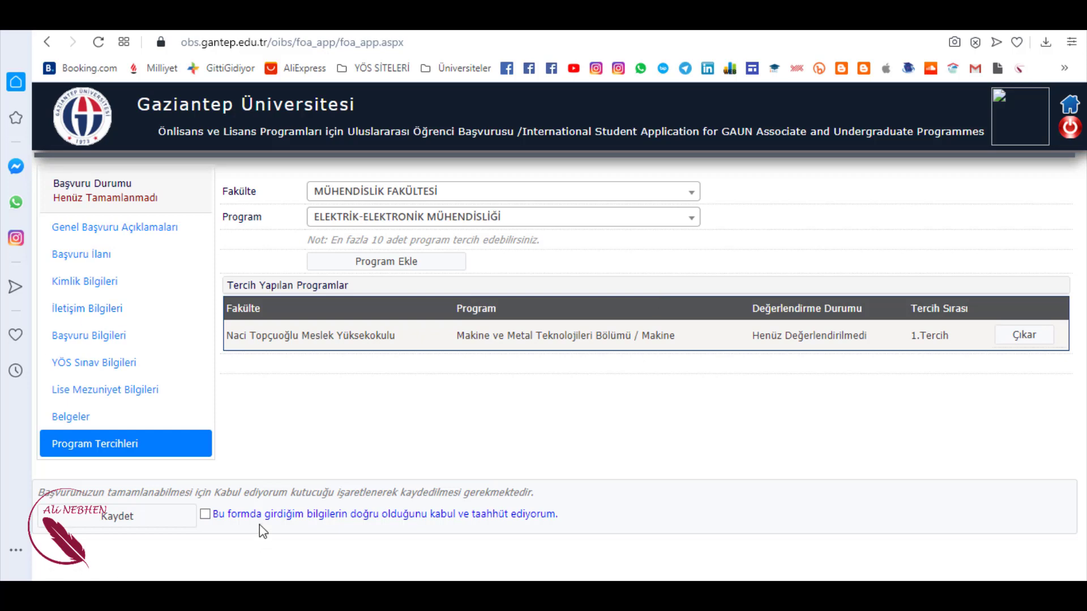
- Accept the declaration that the entered information is correct, save the application, and acknowledge the confirmation
{"action": "left_click", "coordinate": [230, 517]}
{"action": "left_click", "coordinate": [122, 516]}
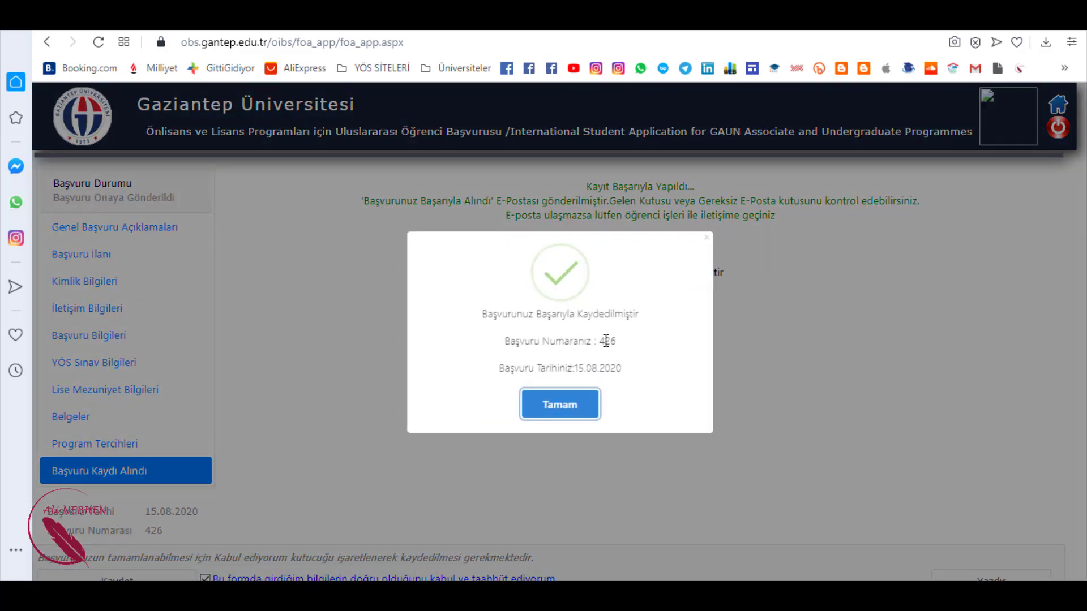
{"action": "left_click_drag", "start_coordinate": [566, 350], "coordinate": [559, 354]}
{"action": "double_click", "coordinate": [560, 341]}
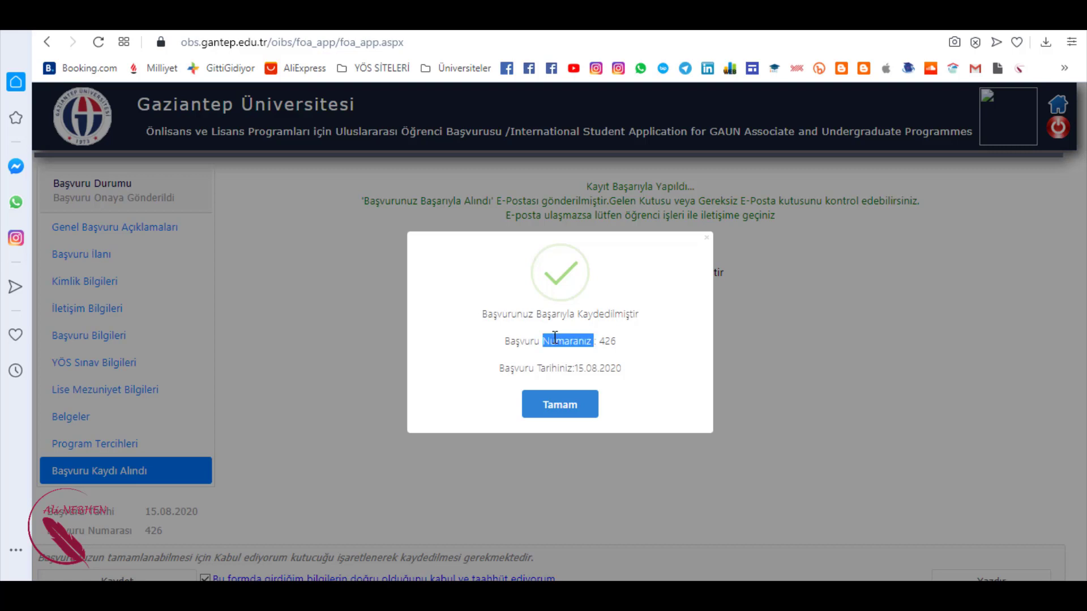
{"action": "triple_click", "coordinate": [552, 365]}
{"action": "left_click", "coordinate": [560, 404]}
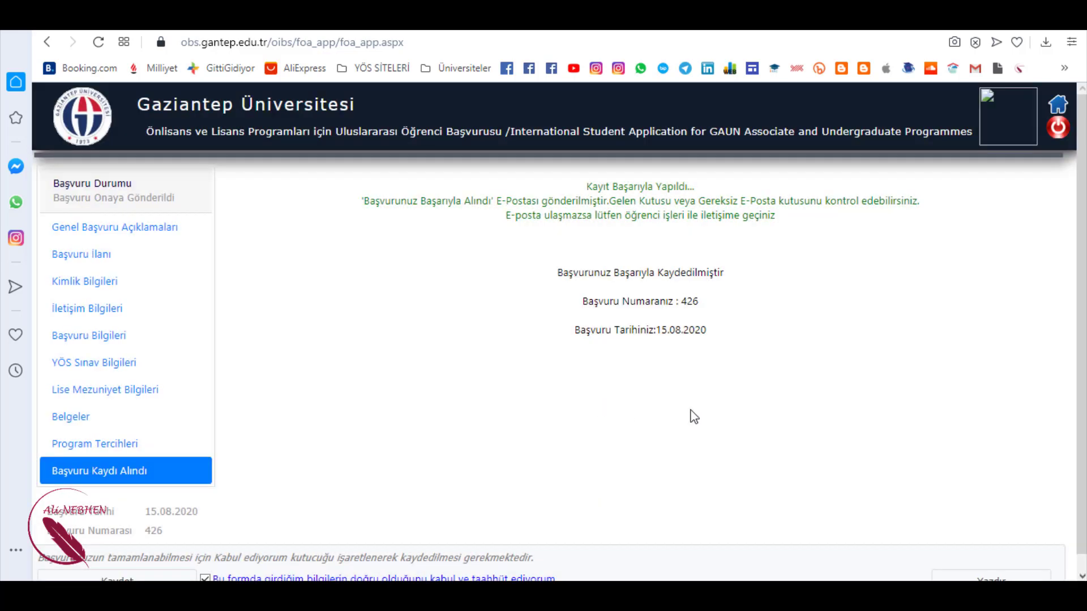
- Try to print the submitted application form, return to the previous page, and log out of the application system
{"action": "scroll", "coordinate": [798, 420], "scroll_direction": "down", "scroll_amount": 1}
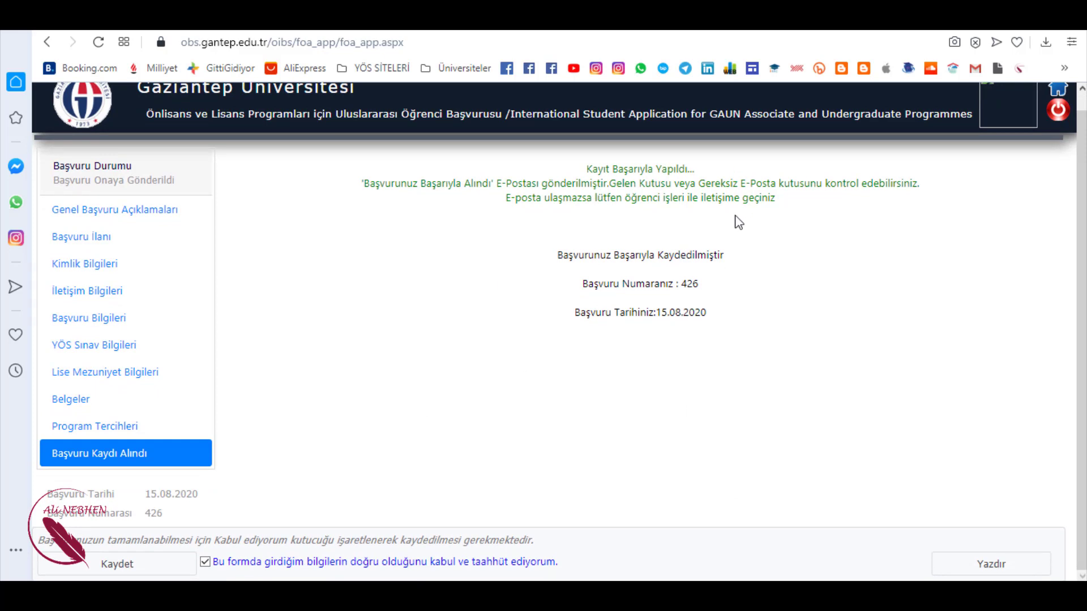
{"action": "left_click", "coordinate": [1013, 569]}
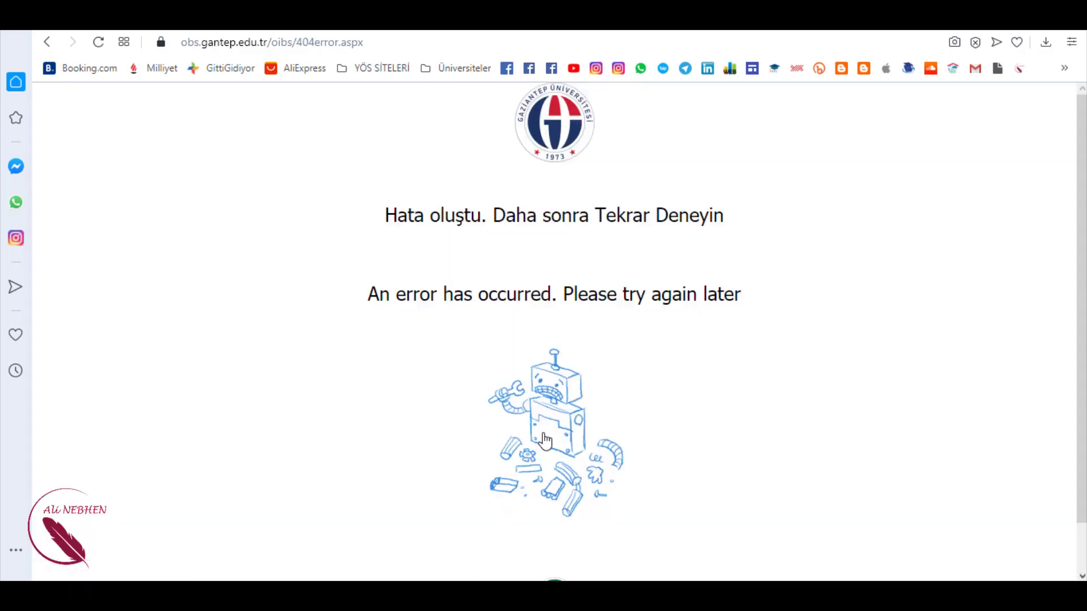
{"action": "left_click", "coordinate": [47, 41]}
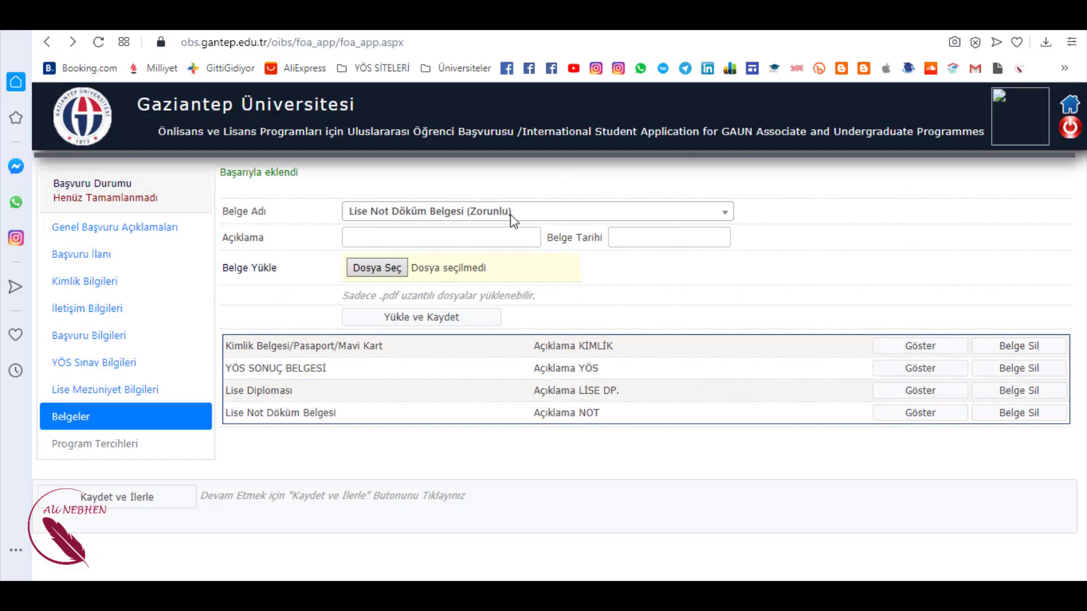
{"action": "left_click", "coordinate": [1070, 133]}
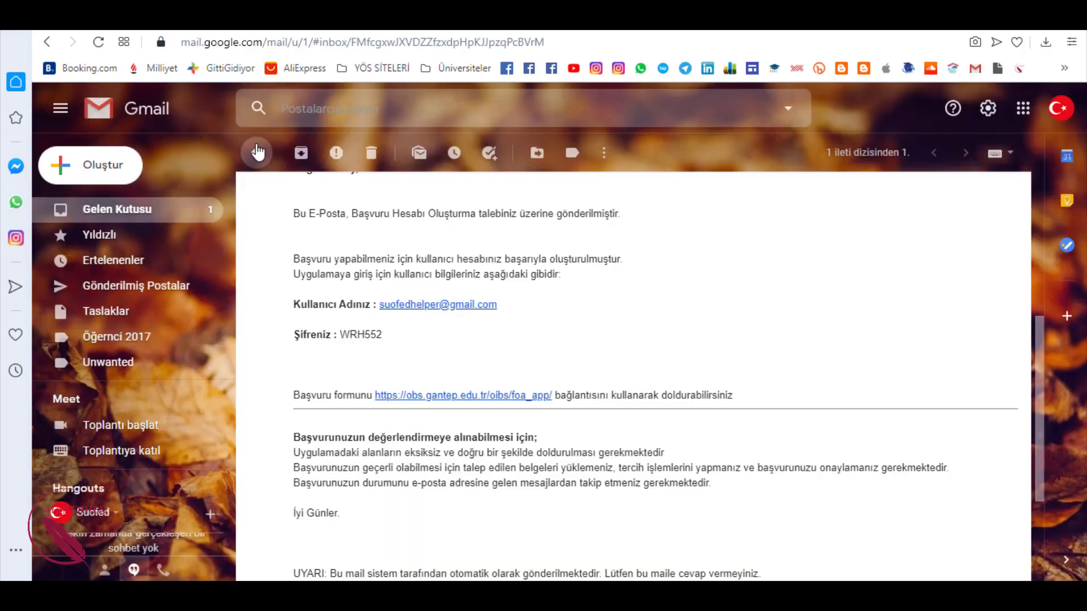
- Switch to Gmail and read the newest Gaziantep Üniversitesi e-mail about the received application
{"action": "left_click", "coordinate": [258, 153]}
{"action": "left_click", "coordinate": [676, 233]}
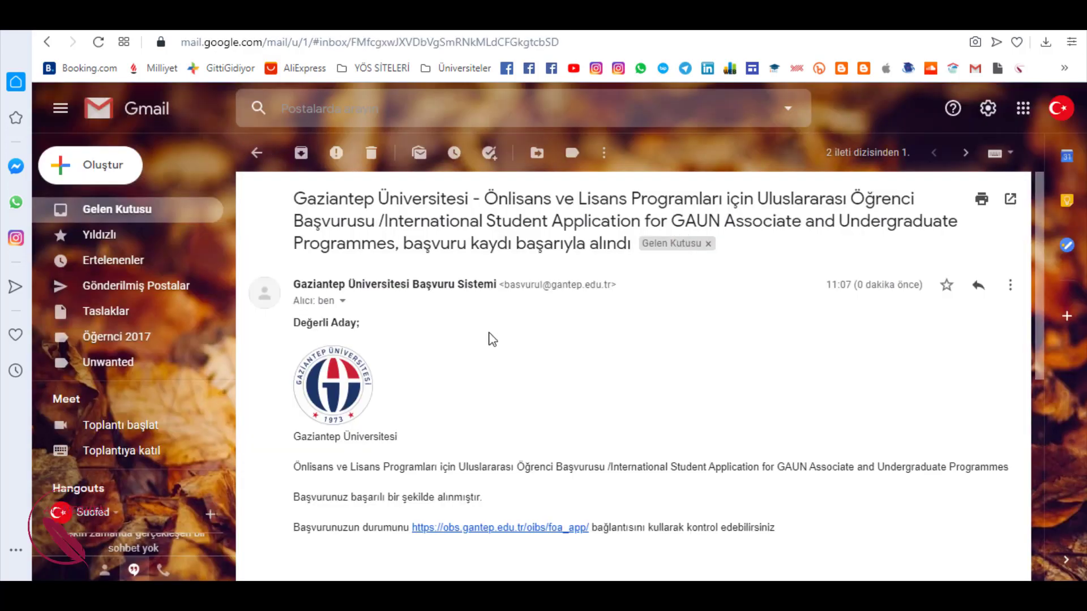
{"action": "scroll", "coordinate": [488, 340], "scroll_direction": "down", "scroll_amount": 5}
{"action": "left_click_drag", "start_coordinate": [484, 261], "coordinate": [296, 253]}
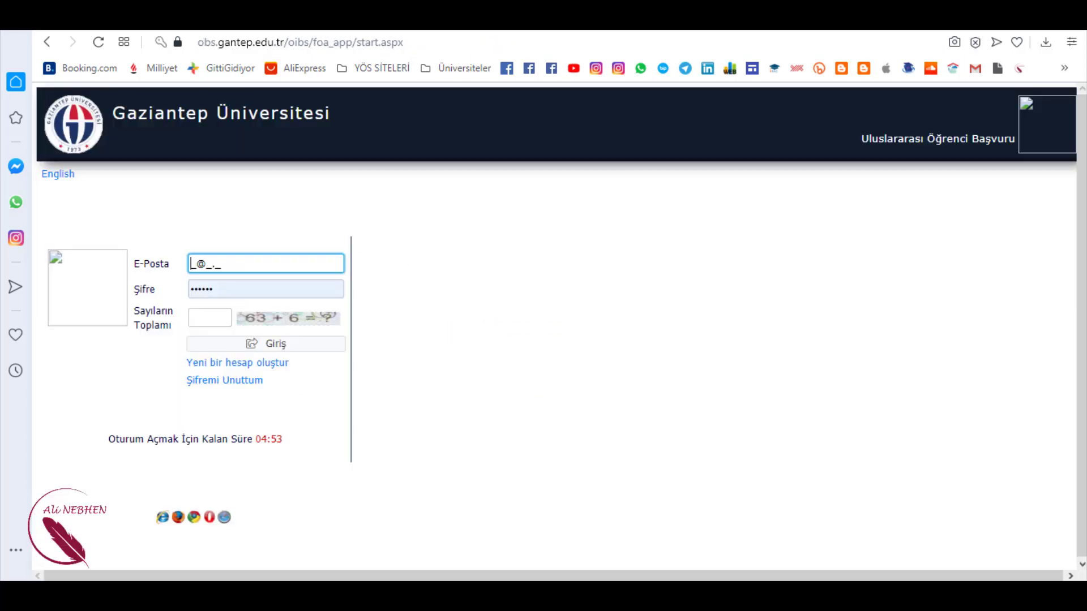
- Log in to the Gaziantep Üniversitesi application system with the saved account e-mail and password and the verification sum
{"action": "left_click", "coordinate": [257, 262]}
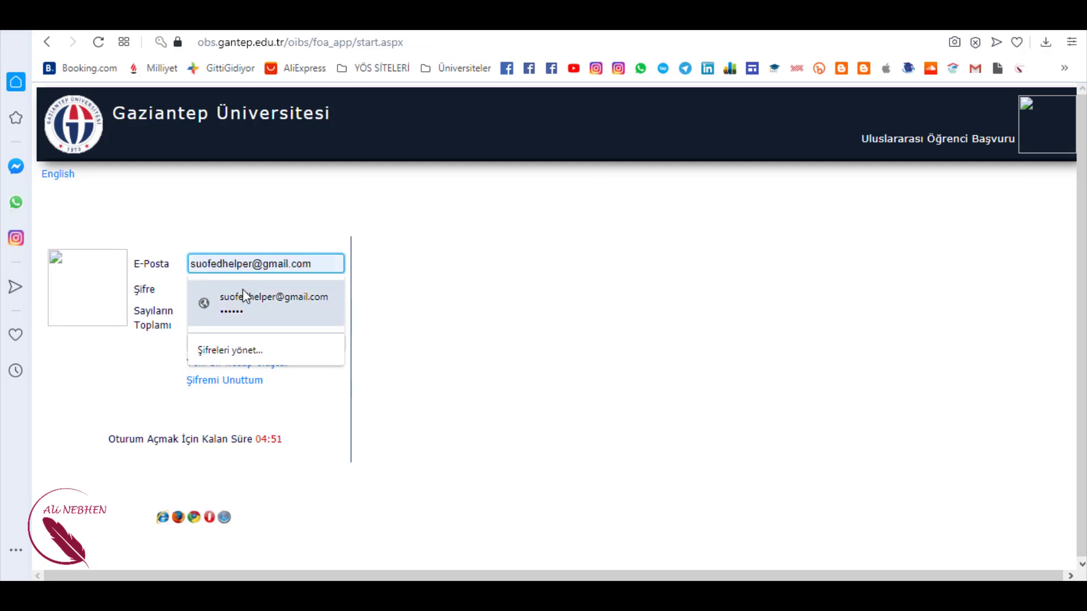
{"action": "left_click", "coordinate": [236, 298]}
{"action": "left_click", "coordinate": [196, 320]}
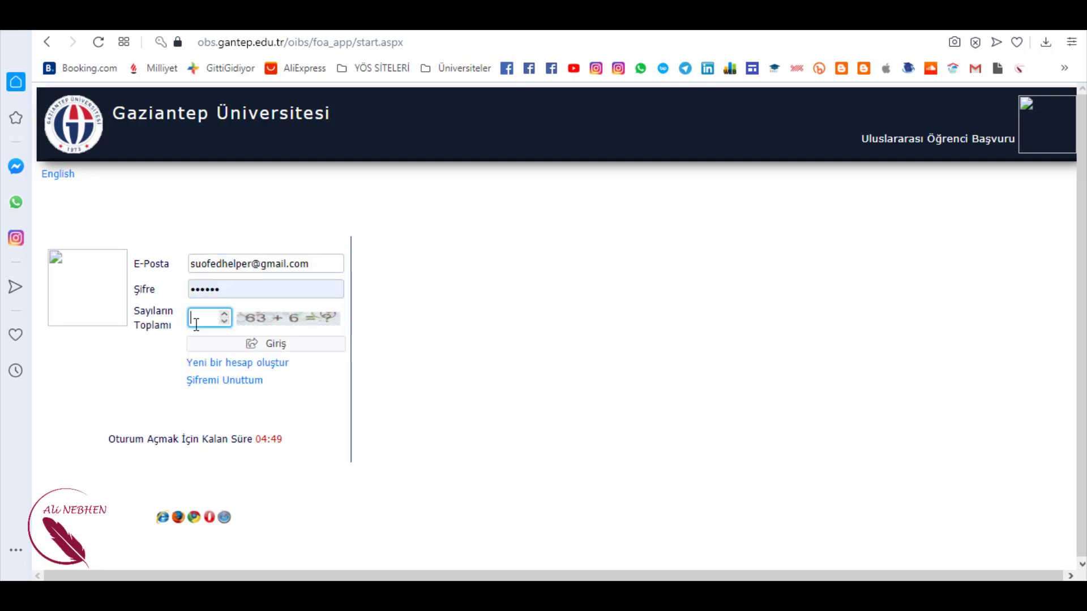
{"action": "type", "text": "69"}
{"action": "left_click", "coordinate": [335, 343]}
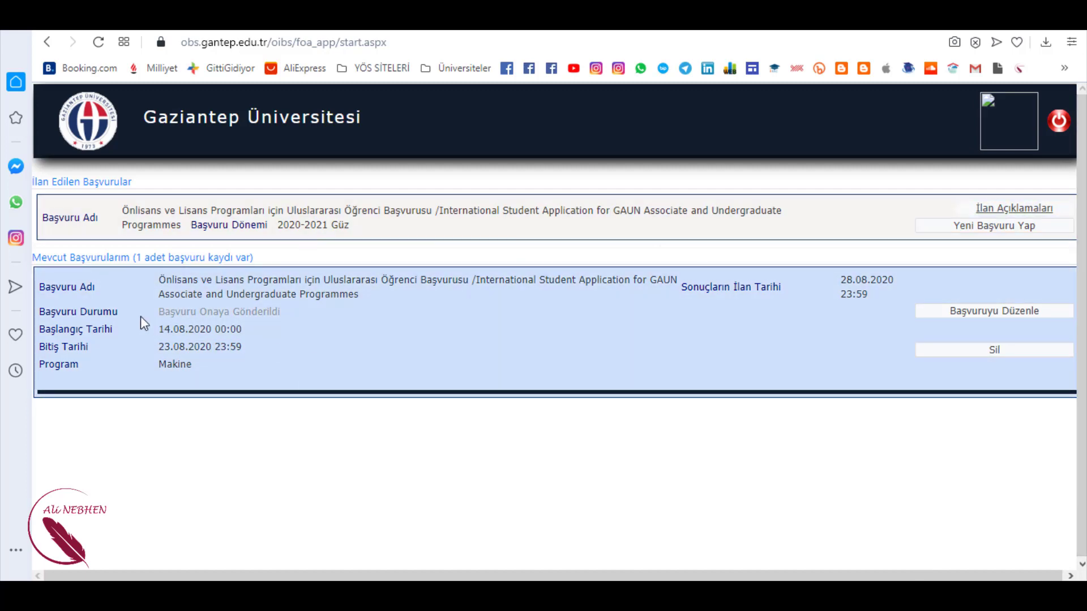
- Check the application status under Mevcut Başvurularım and look at the Gmail inbox for university messages
{"action": "left_click_drag", "start_coordinate": [39, 313], "coordinate": [120, 316]}
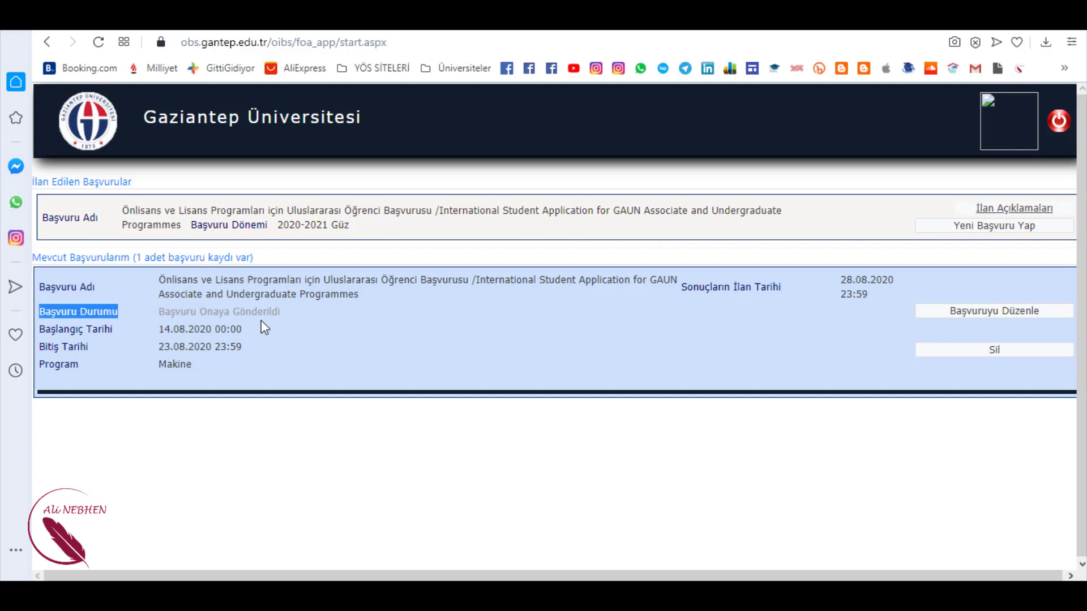
{"action": "left_click_drag", "start_coordinate": [279, 312], "coordinate": [161, 300]}
{"action": "left_click", "coordinate": [235, 272]}
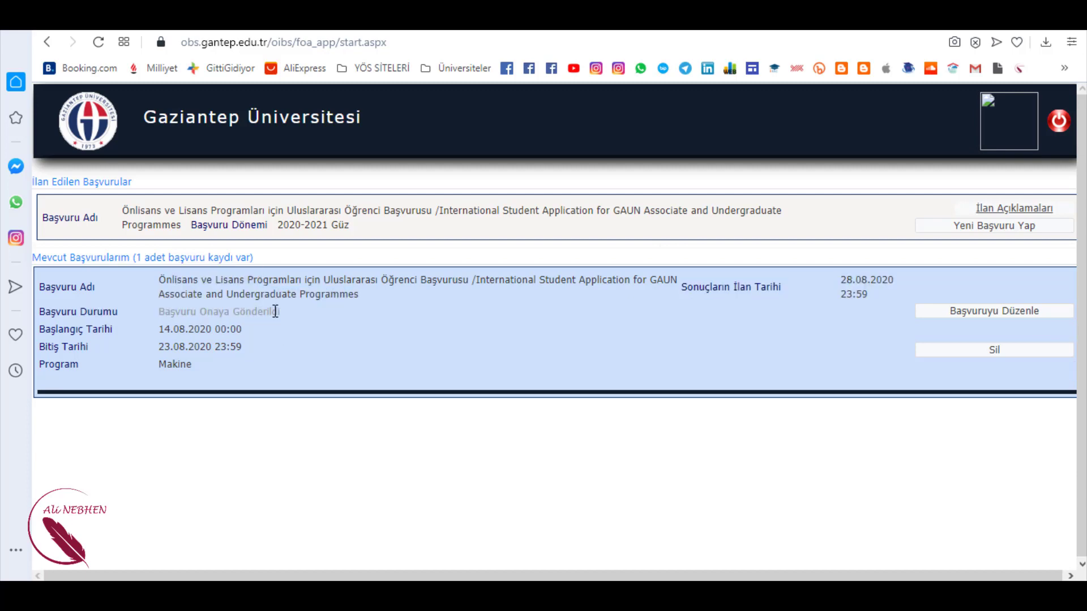
{"action": "key", "text": "ctrl+Tab"}
{"action": "left_click", "coordinate": [275, 154]}
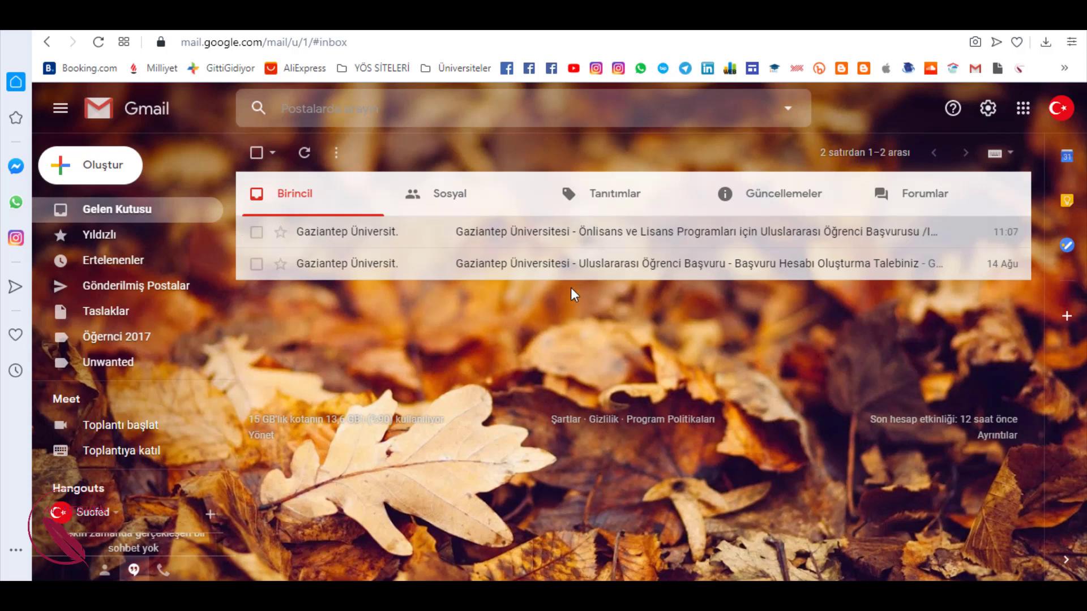
{"action": "key", "text": "ctrl+Tab"}
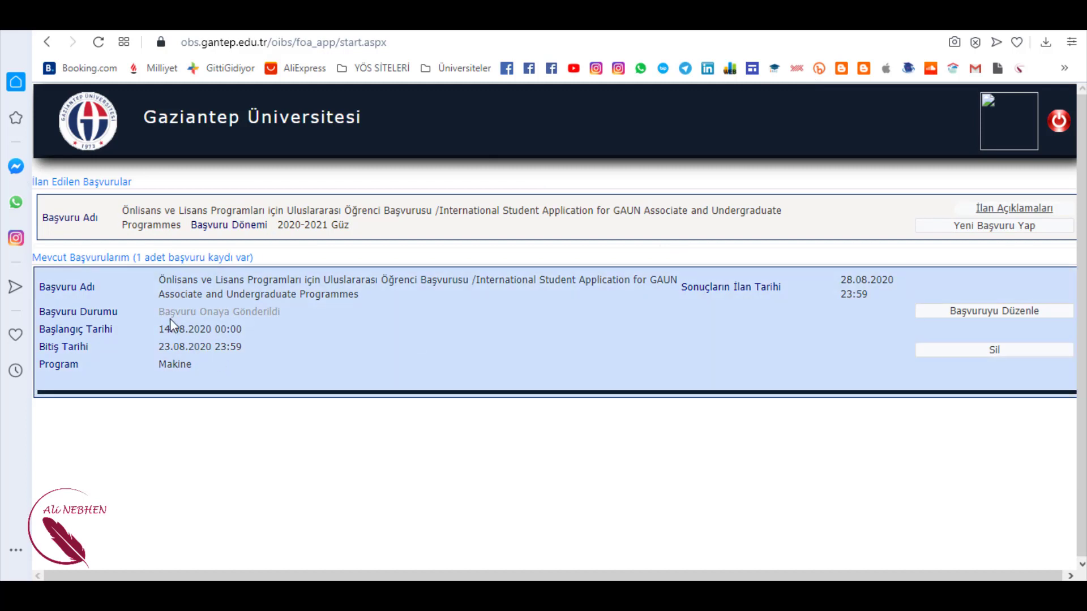
{"action": "left_click_drag", "start_coordinate": [159, 311], "coordinate": [285, 317]}
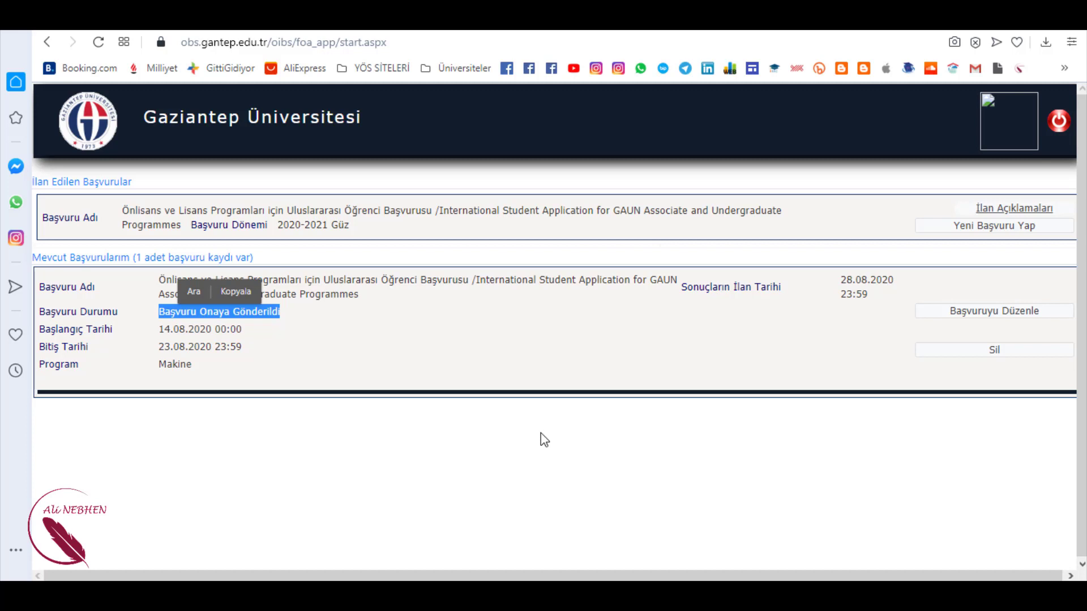
{"action": "left_click", "coordinate": [339, 325]}
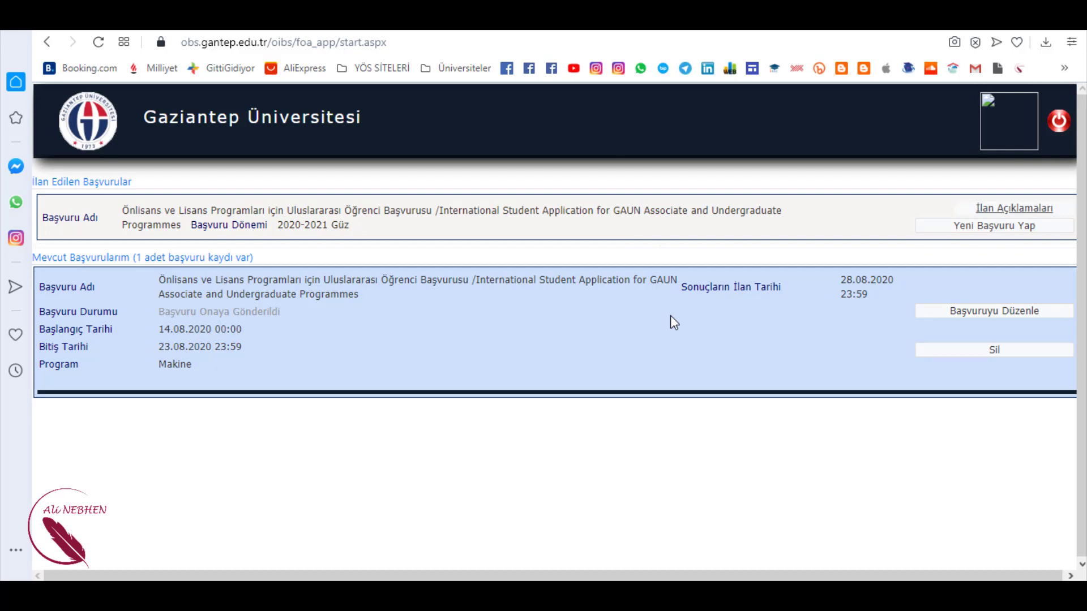
- Log out, glance at the new account form, and log back in with the saved account e-mail and password and the verification sum
{"action": "left_click", "coordinate": [1055, 126]}
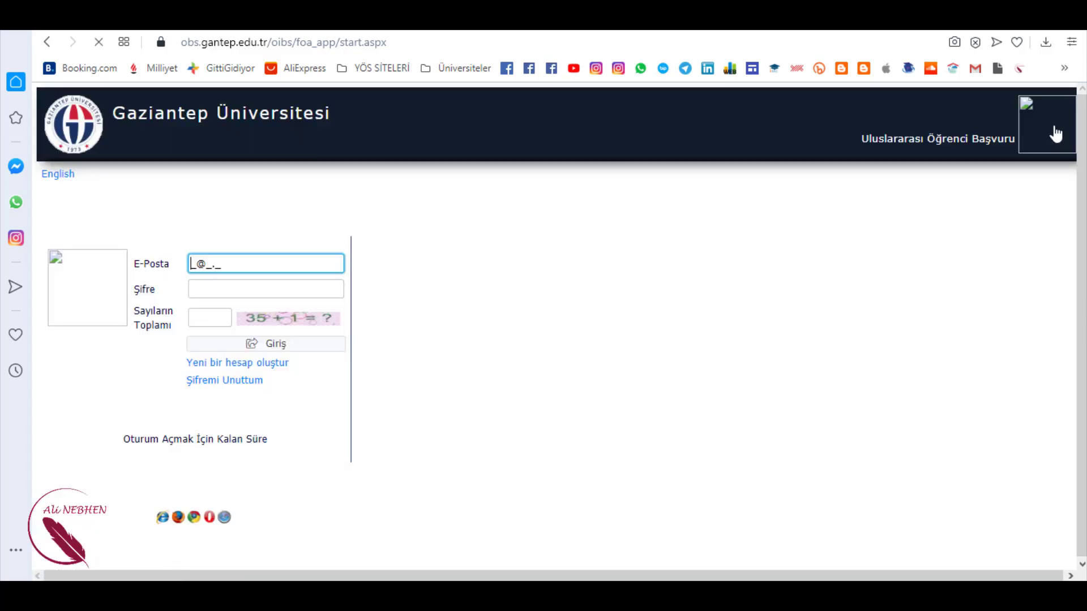
{"action": "left_click", "coordinate": [203, 362]}
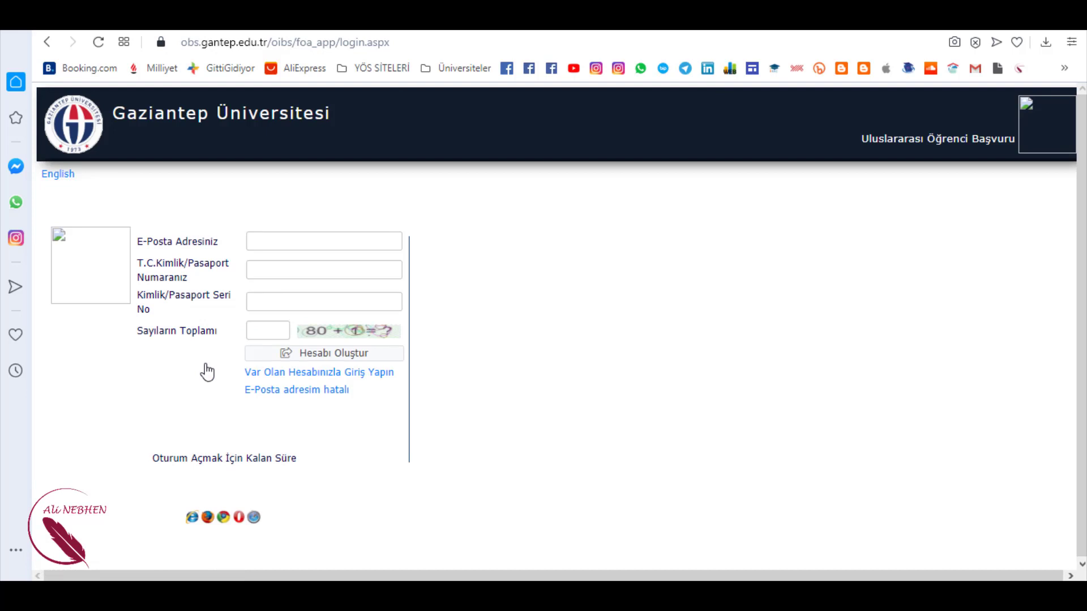
{"action": "left_click", "coordinate": [353, 374]}
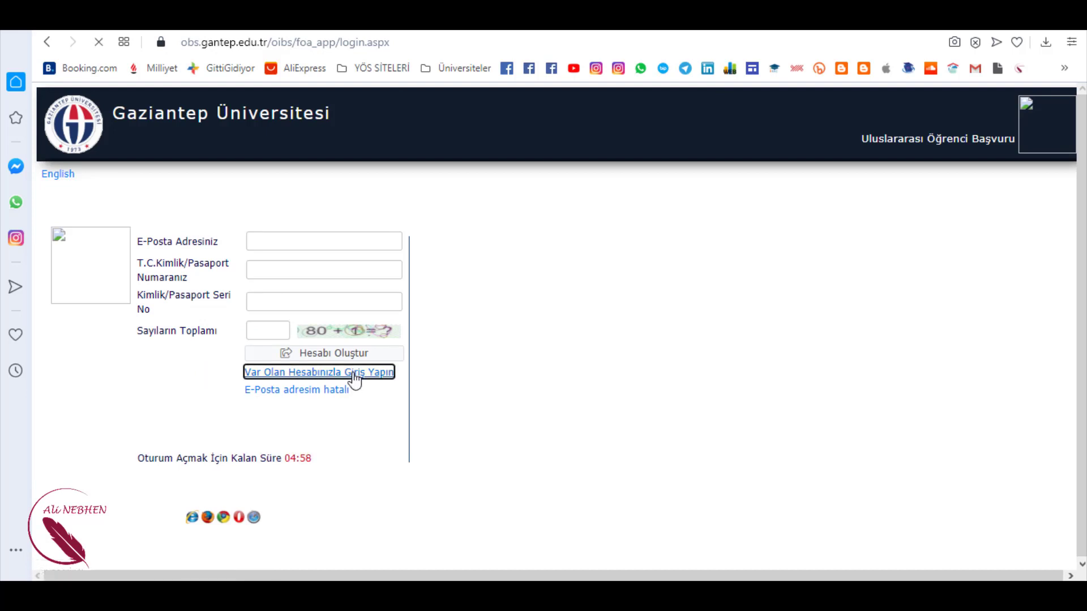
{"action": "left_click", "coordinate": [216, 317]}
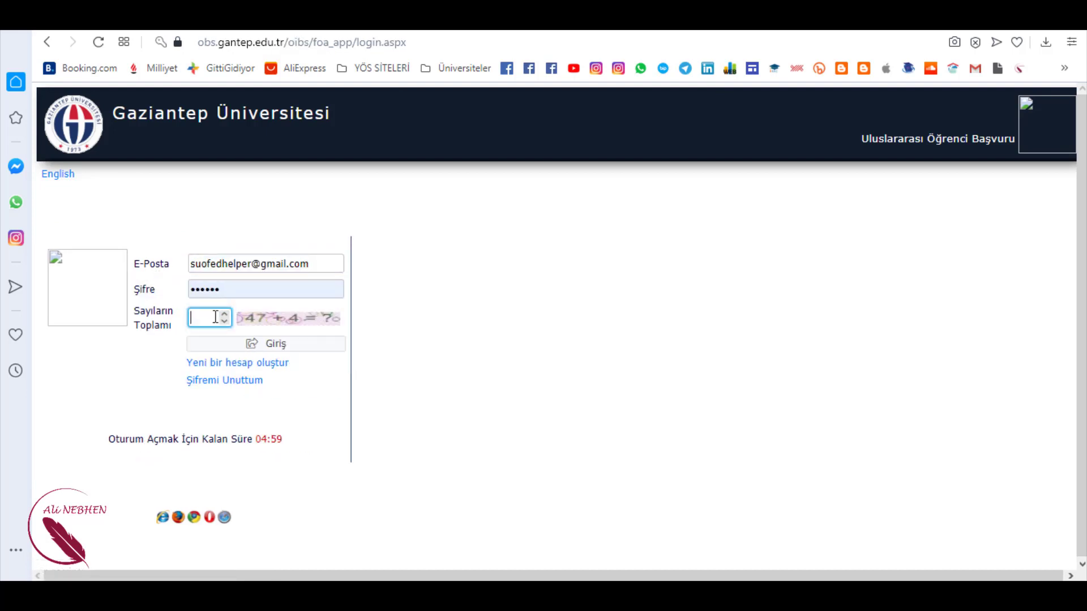
{"action": "type", "text": "51"}
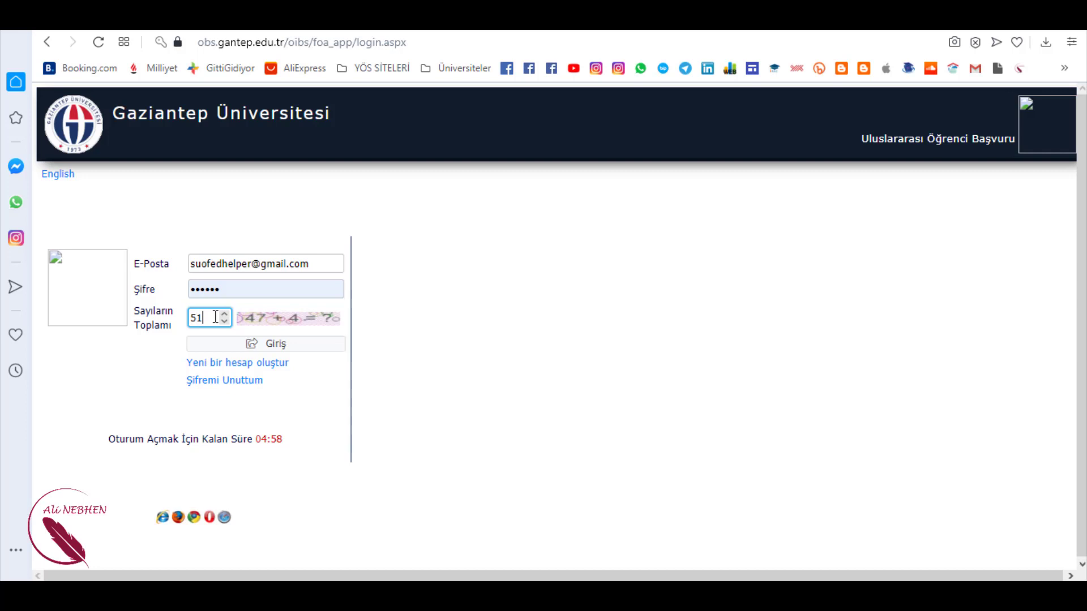
{"action": "left_click", "coordinate": [278, 345]}
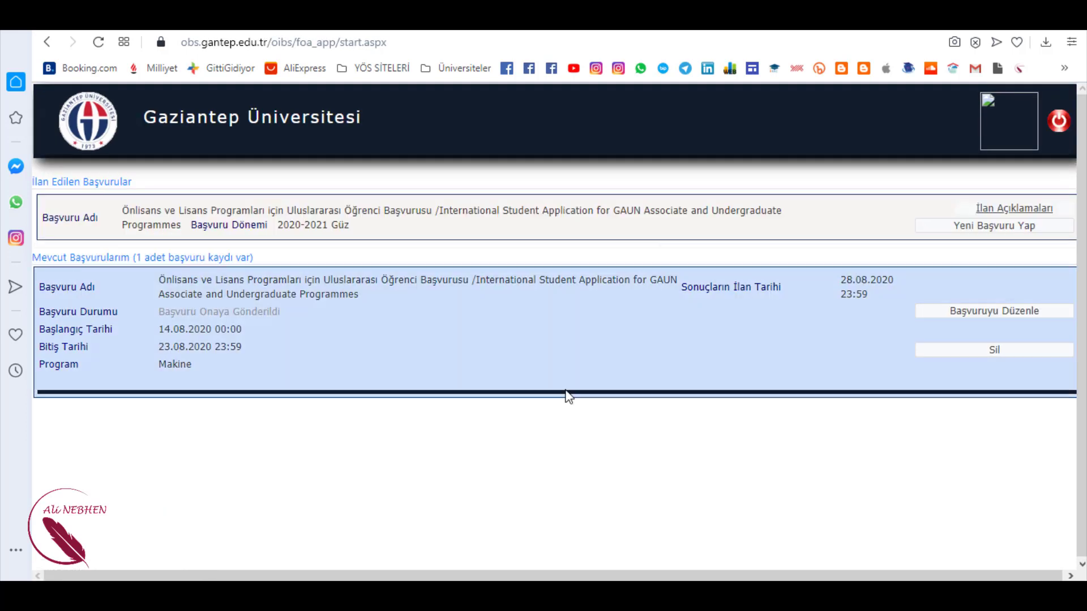
- Delete the existing application for the Makine program and confirm the deletion
{"action": "left_click", "coordinate": [1009, 353]}
{"action": "left_click", "coordinate": [524, 223]}
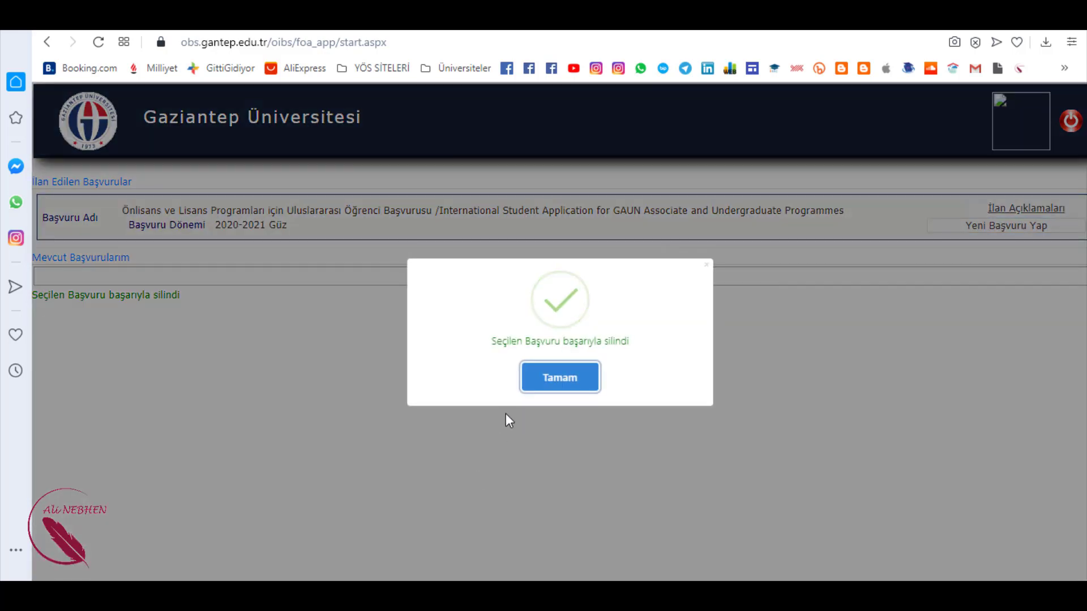
{"action": "left_click", "coordinate": [540, 382]}
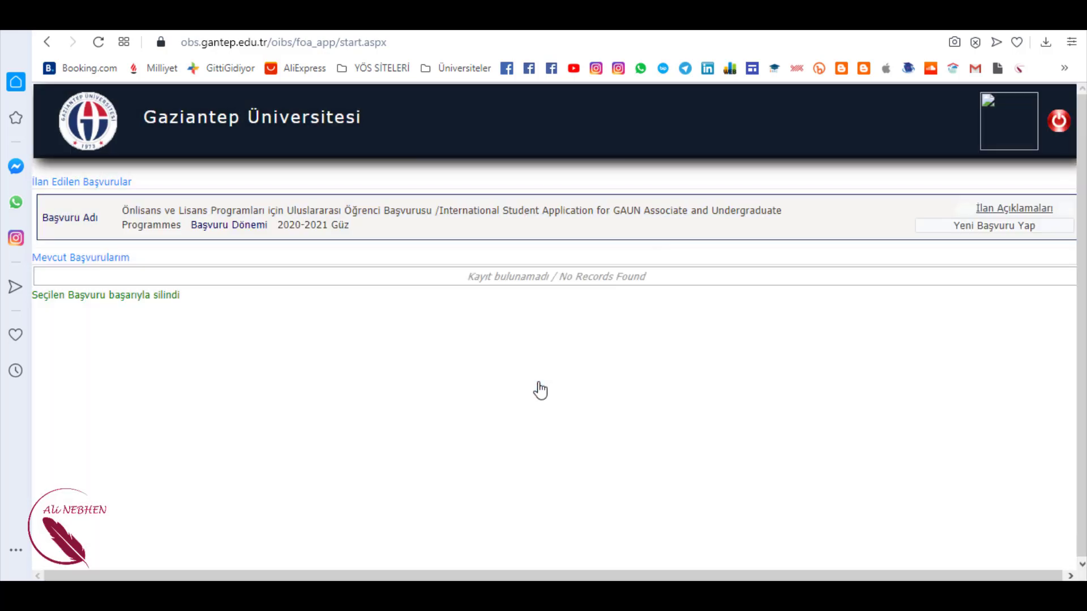
- Create a new application for the AŞÇILIK program and acknowledge the confirmation
{"action": "left_click", "coordinate": [1040, 233]}
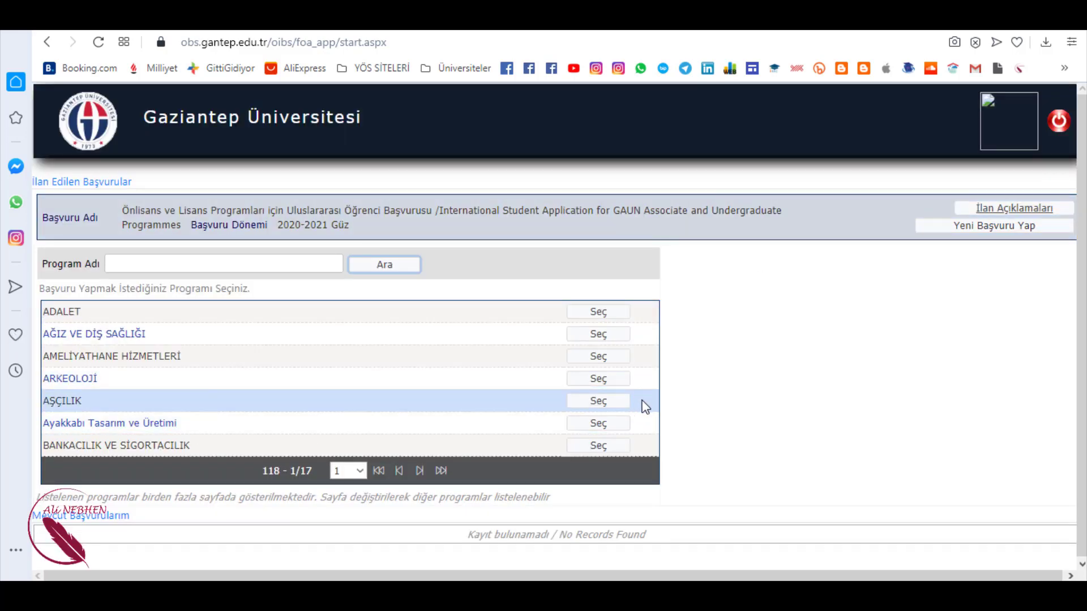
{"action": "left_click", "coordinate": [616, 403]}
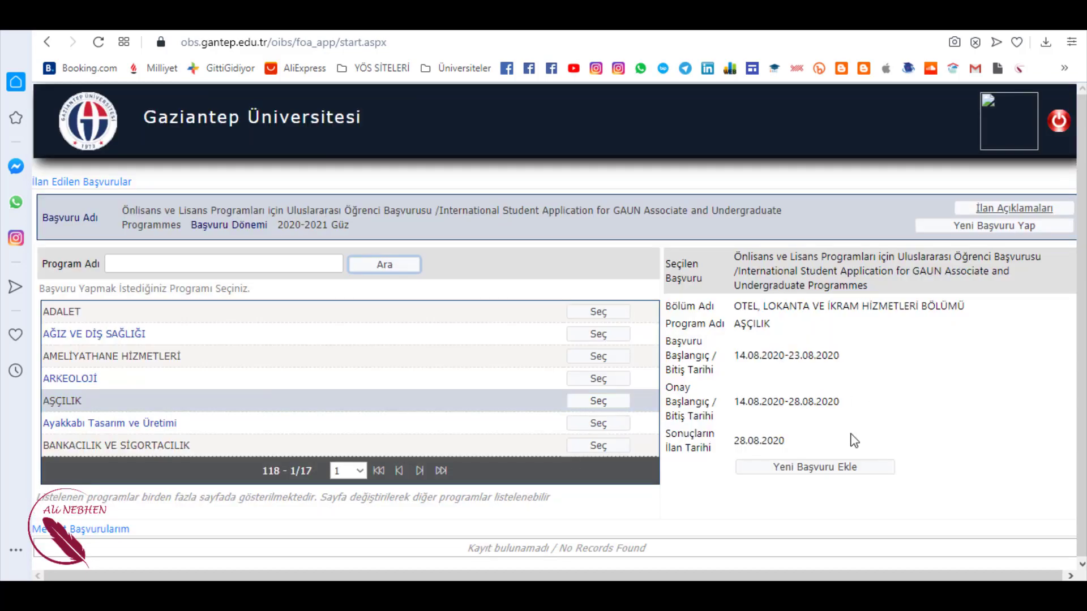
{"action": "left_click", "coordinate": [842, 468]}
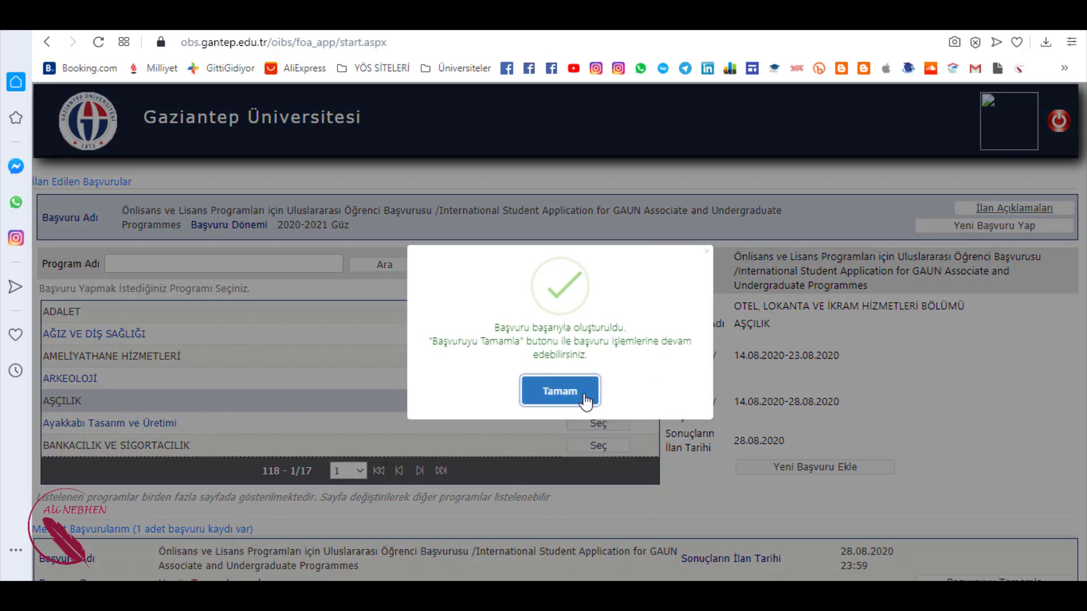
{"action": "left_click", "coordinate": [589, 390]}
- Open the new application for completion and show its Genel Başvuru Açıklamaları section
{"action": "scroll", "coordinate": [951, 373], "scroll_direction": "down", "scroll_amount": 2}
{"action": "left_click", "coordinate": [1022, 460]}
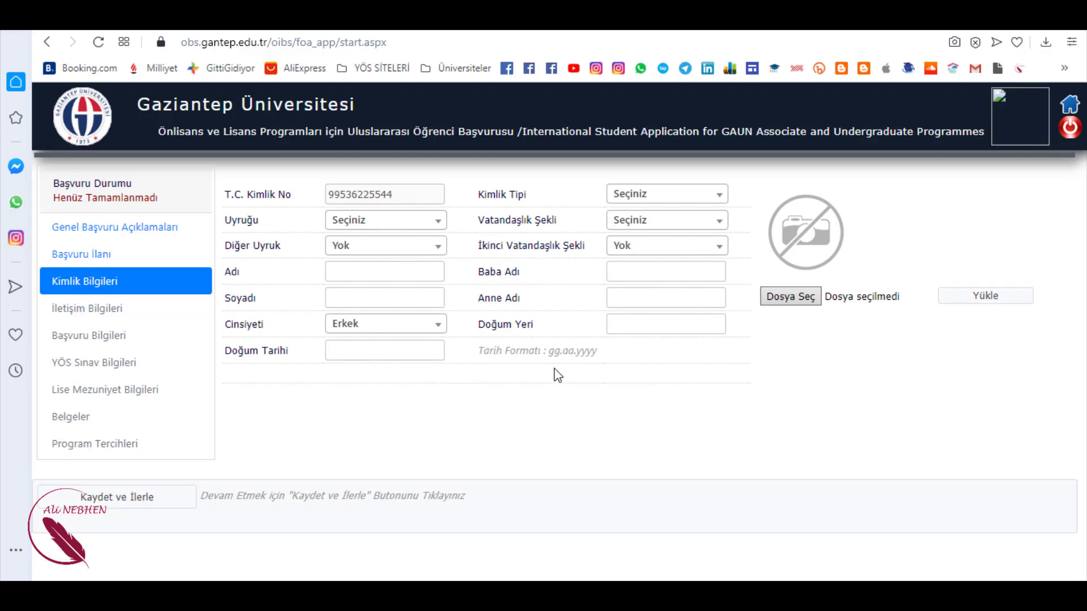
{"action": "left_click", "coordinate": [67, 229]}
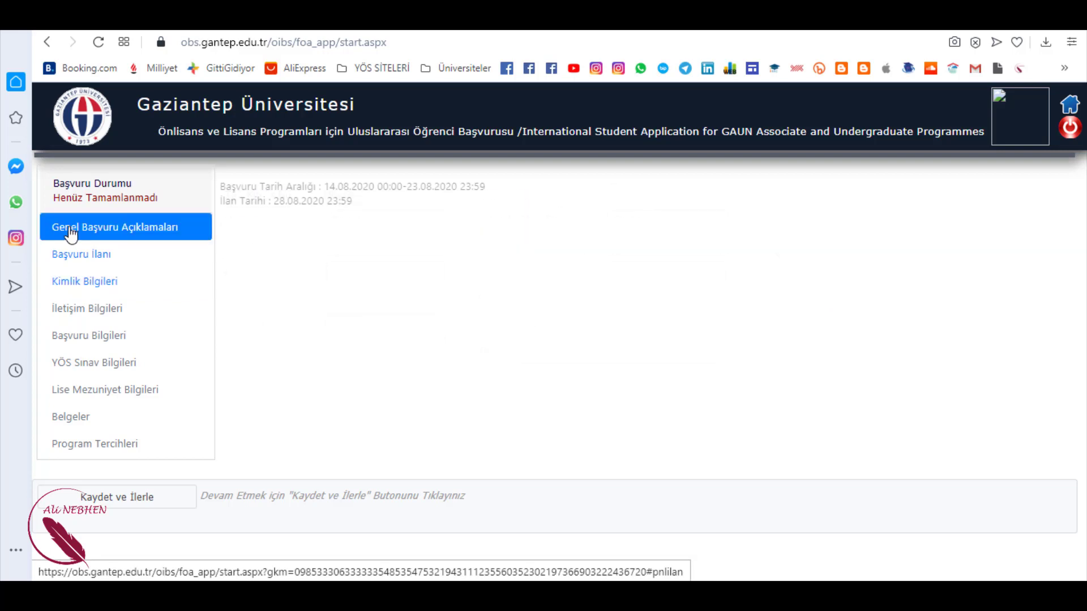